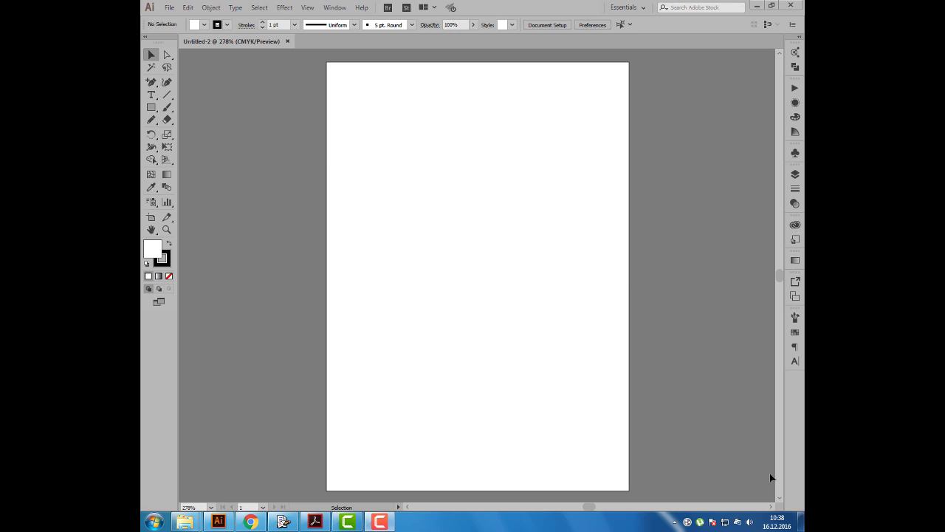
Step: Open the Variables panel from the Window menu
click(335, 9)
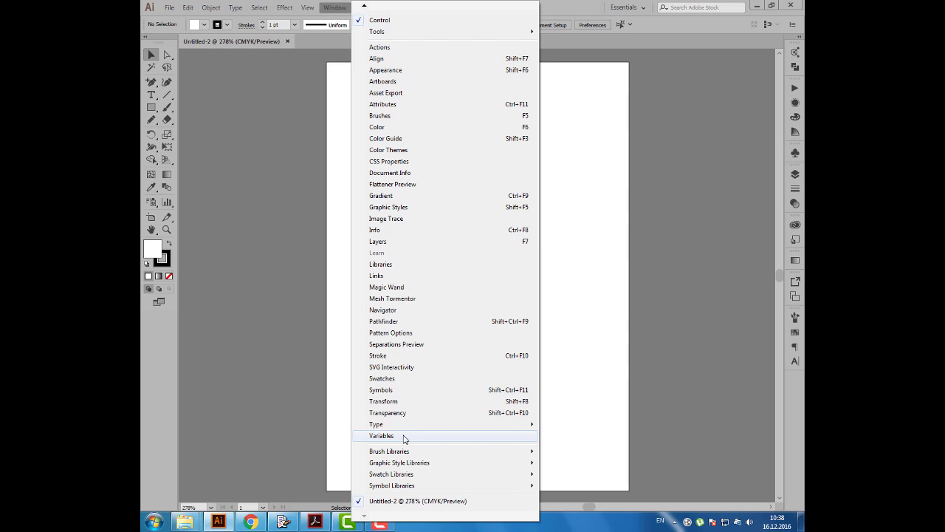
click(404, 438)
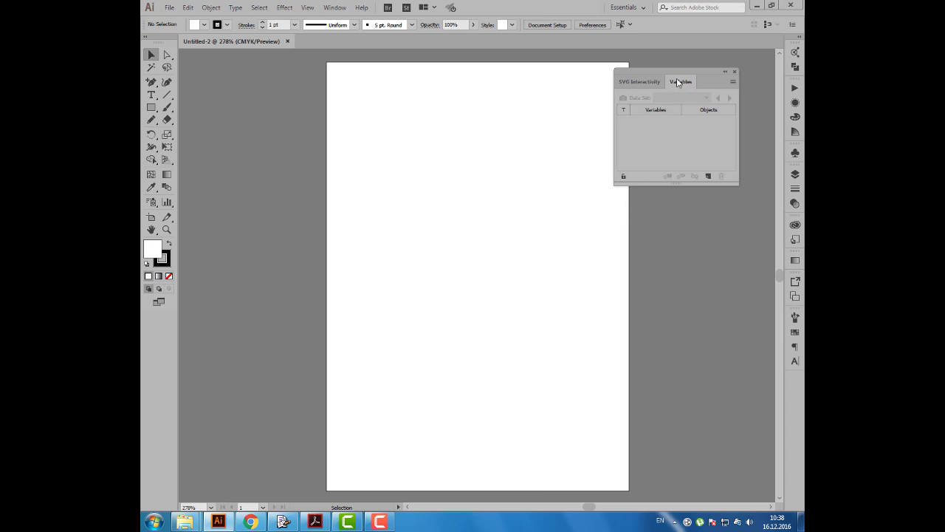
Step: Float the Variables panel on its own, close SVG Interactivity, and nudge it into place
mouse_move(678, 82)
mouse_down()
mouse_move(485, 186)
mouse_move(552, 127)
mouse_up()
click(735, 71)
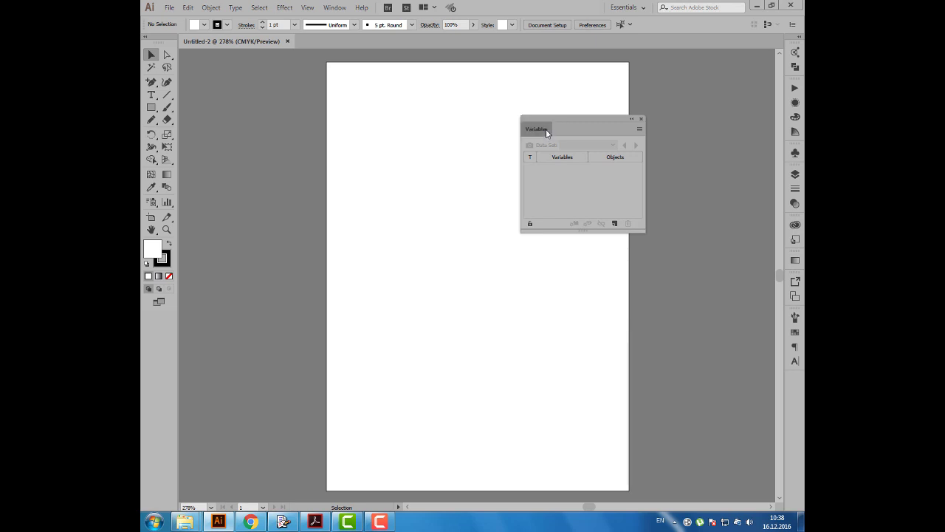
drag(544, 128, 540, 120)
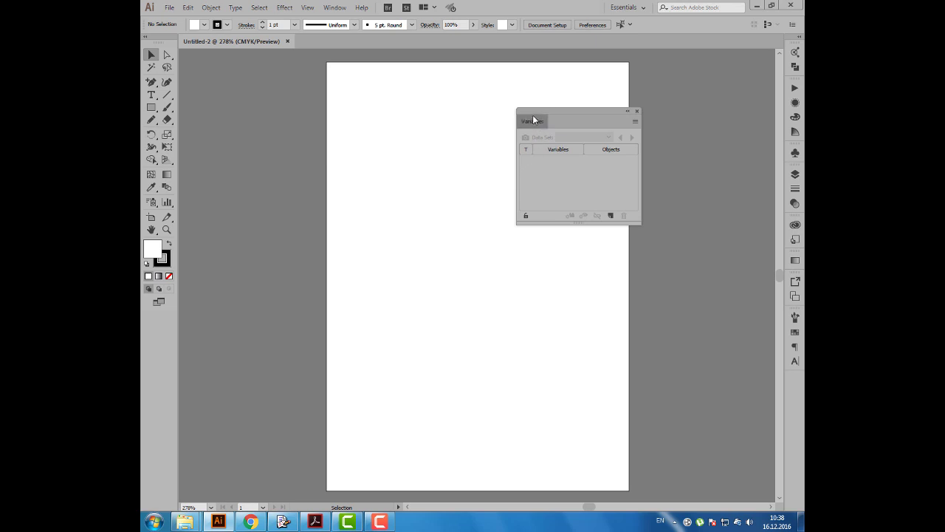
drag(538, 119, 526, 114)
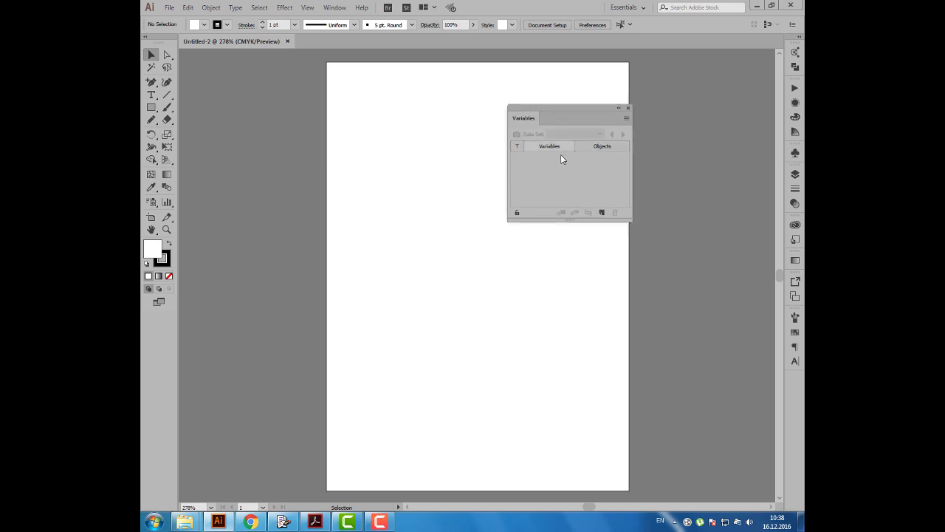
Step: Add five new variables, Variable1 through Variable5, lengthening the panel along the way
click(602, 213)
click(601, 213)
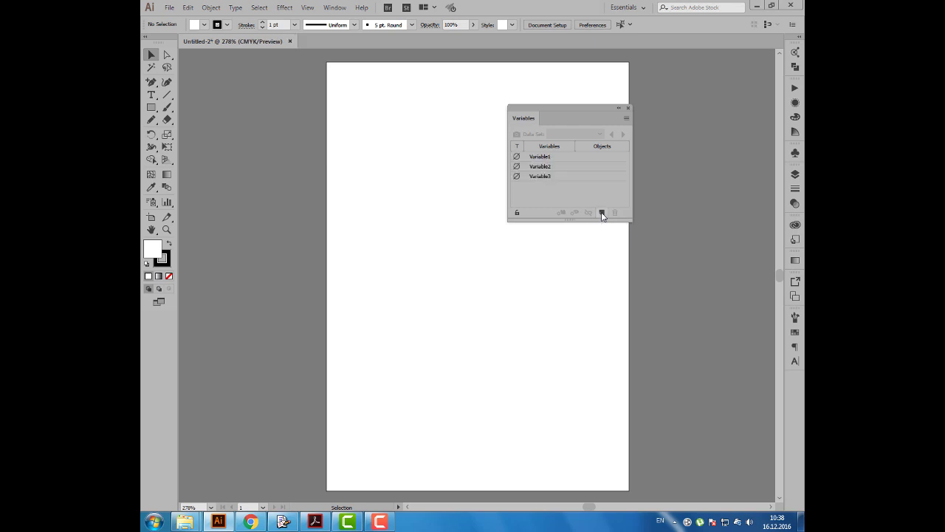
click(602, 213)
drag(629, 220, 629, 234)
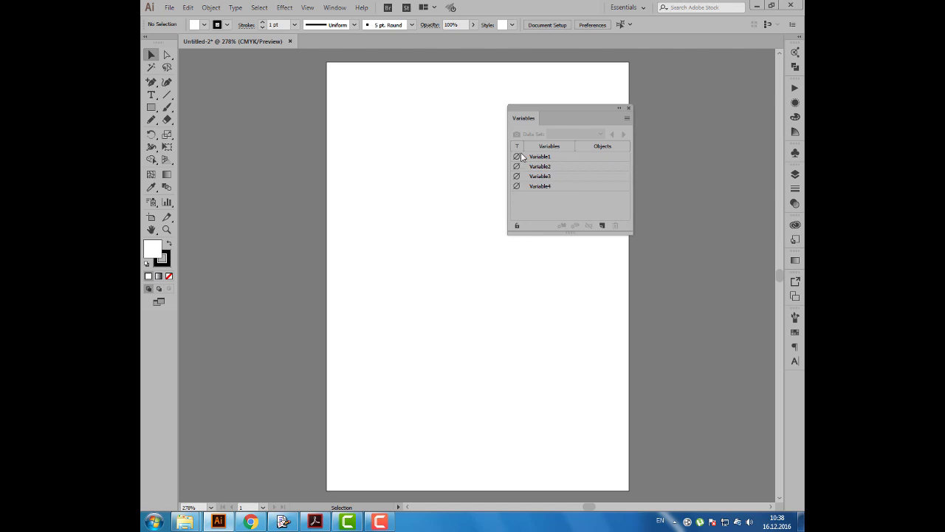
click(602, 226)
Step: Set Variable2's type to Text String
double_click(516, 167)
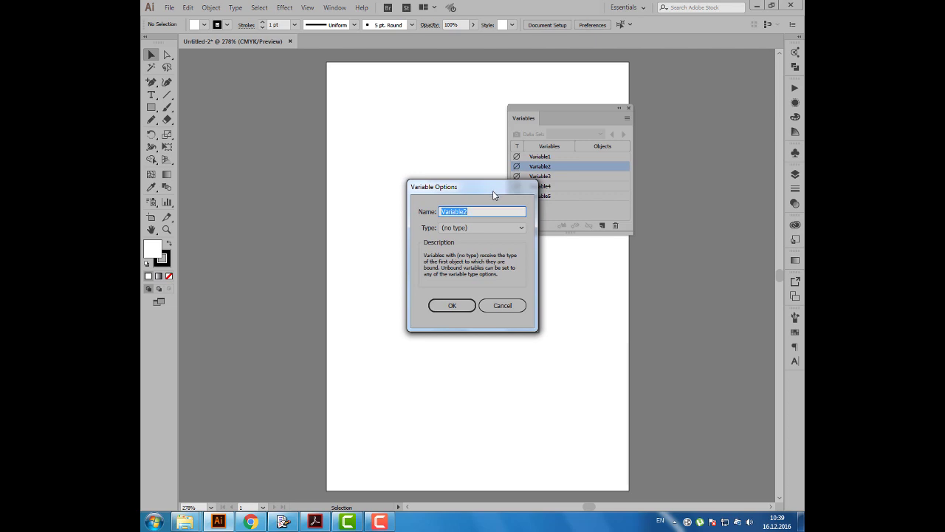
click(457, 231)
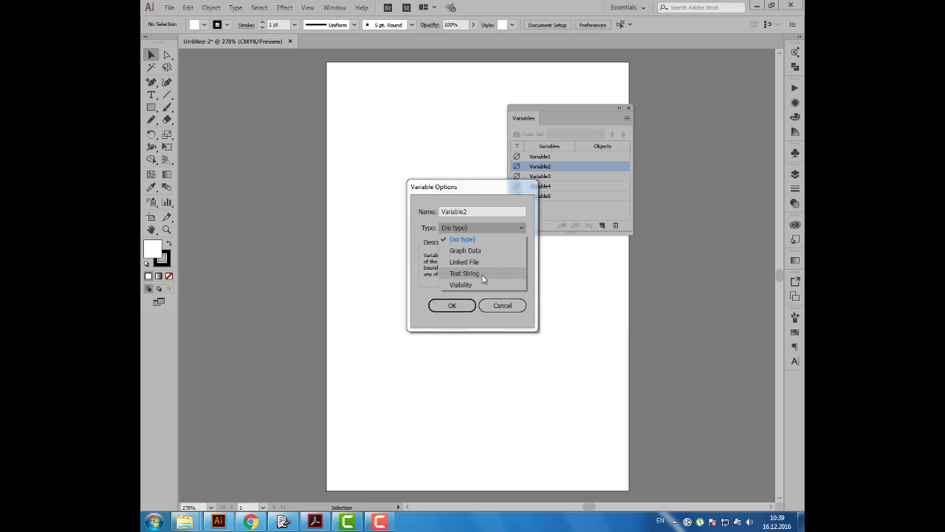
click(483, 275)
click(465, 305)
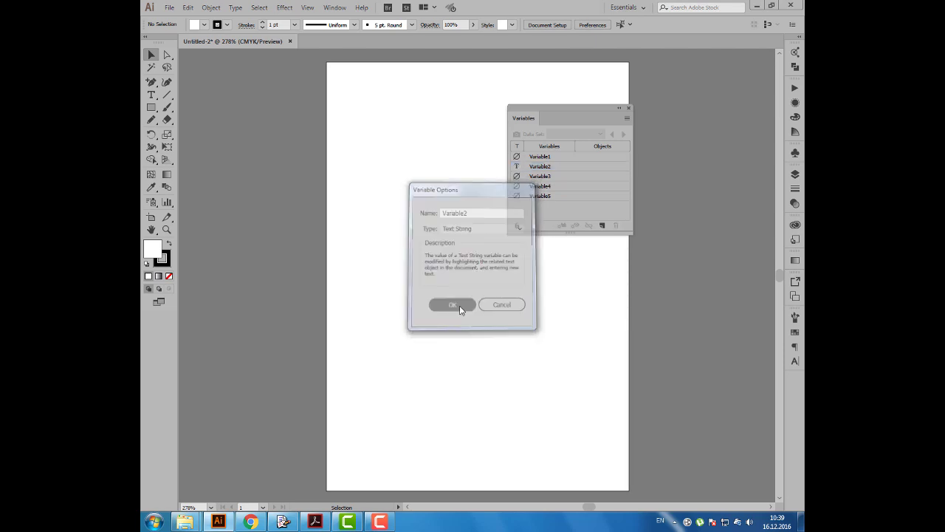
Step: Set Variable3's type to Linked File
double_click(516, 177)
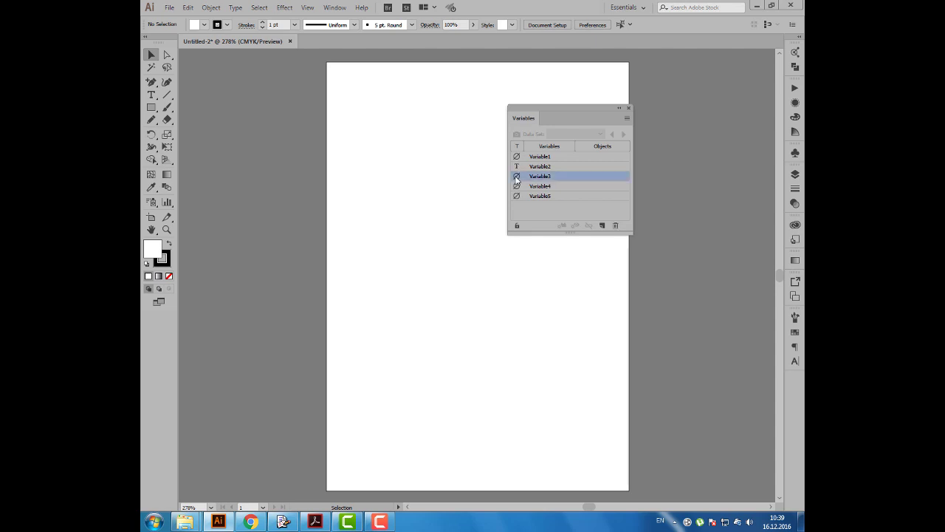
drag(495, 189, 481, 191)
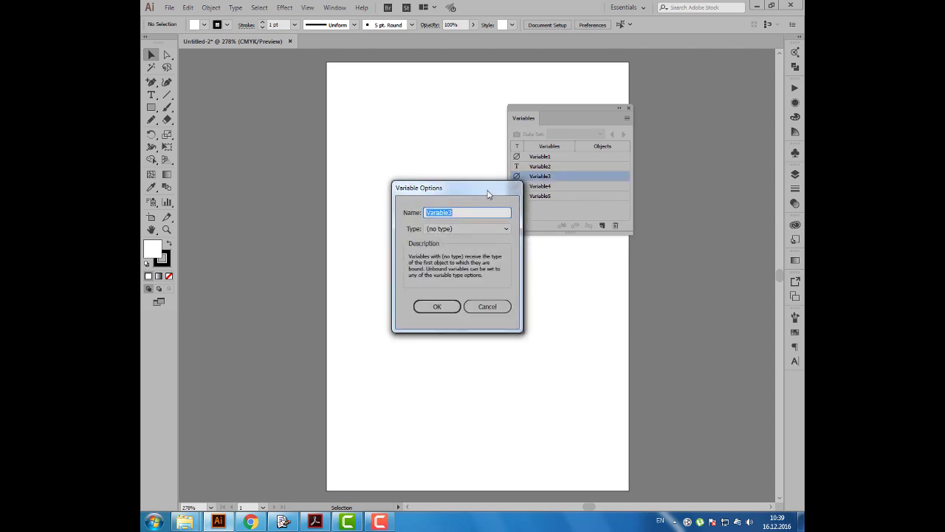
click(470, 231)
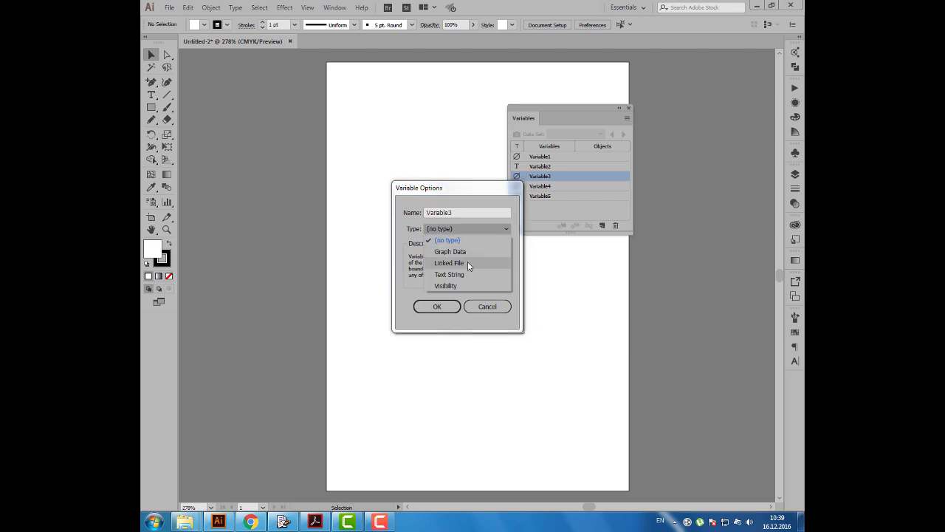
click(467, 263)
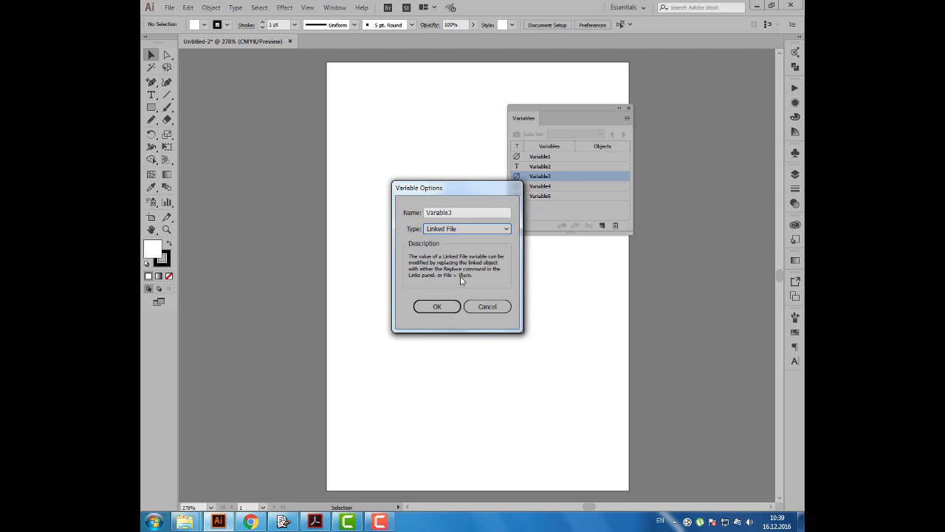
click(447, 306)
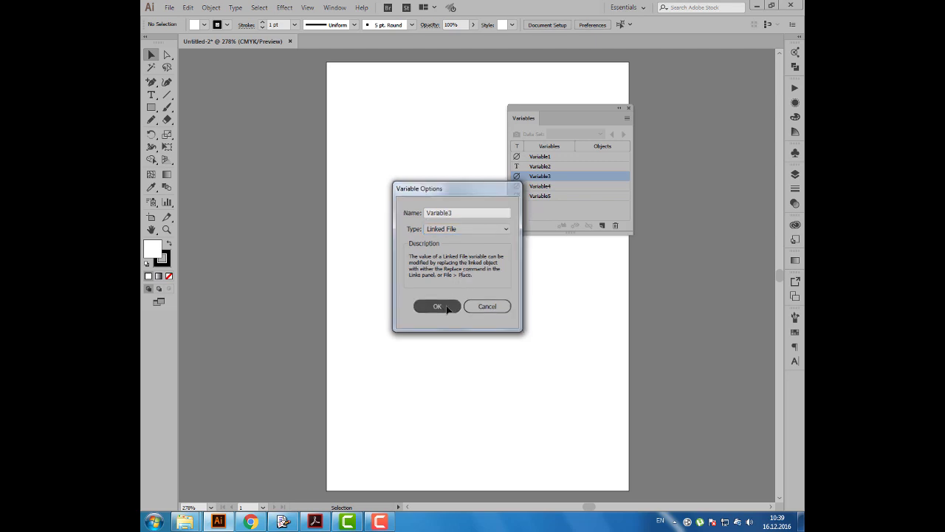
Step: Set Variable4's type to Graph Data
double_click(521, 186)
drag(496, 192, 460, 190)
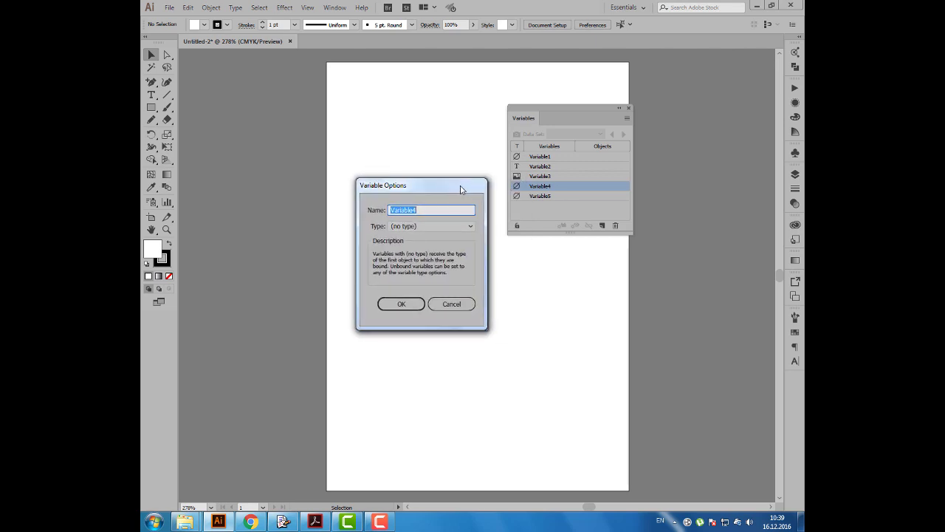
click(456, 226)
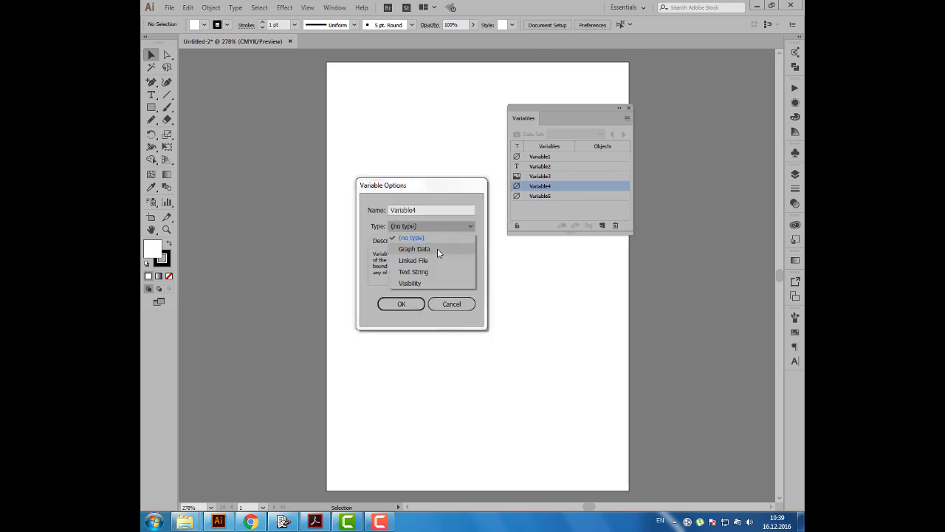
click(437, 248)
click(403, 304)
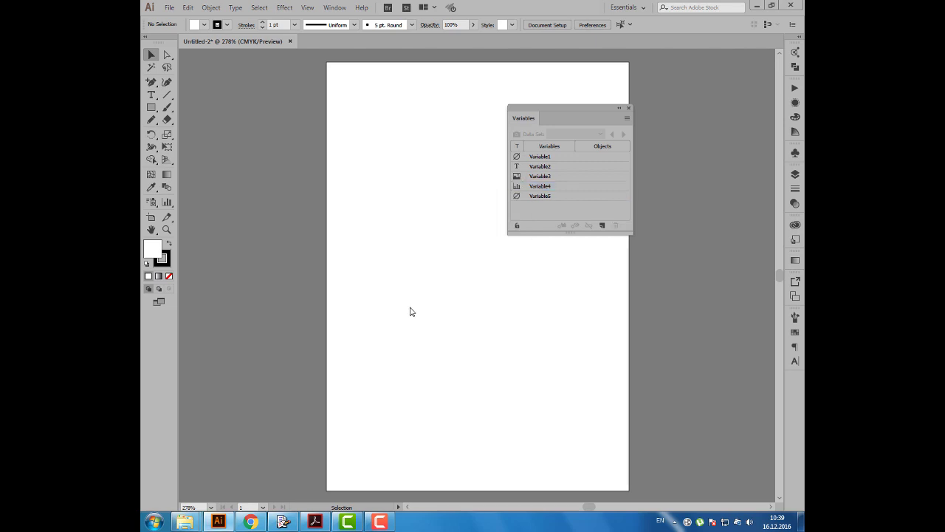
Step: Set Variable5's type to Visibility and move the Variables panel further right
double_click(524, 195)
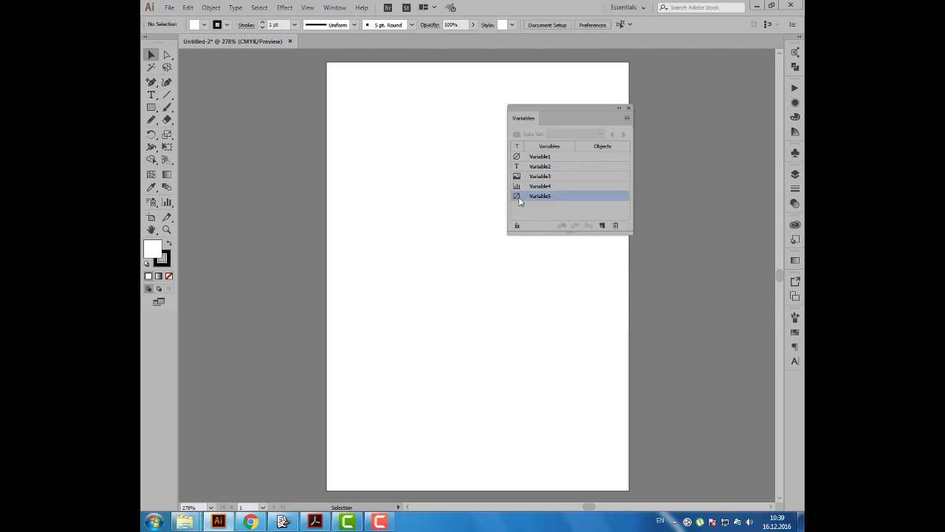
click(449, 225)
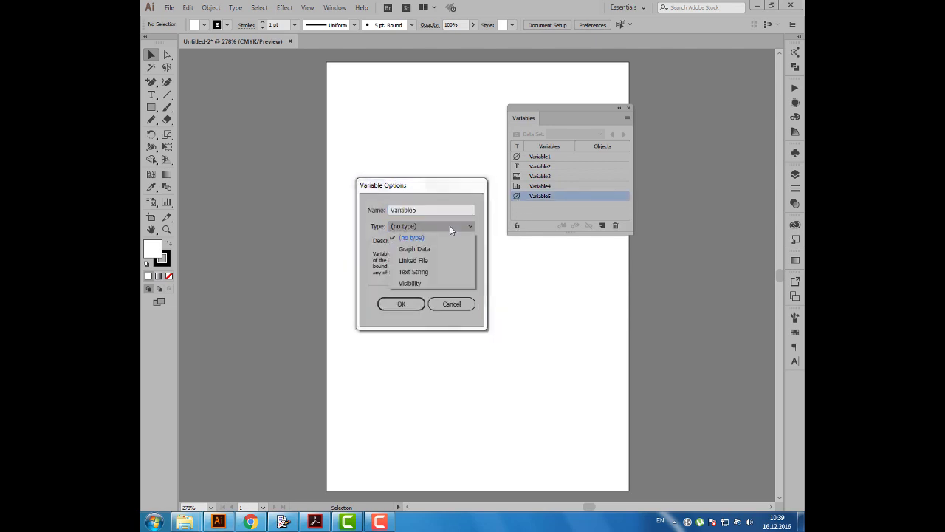
click(426, 284)
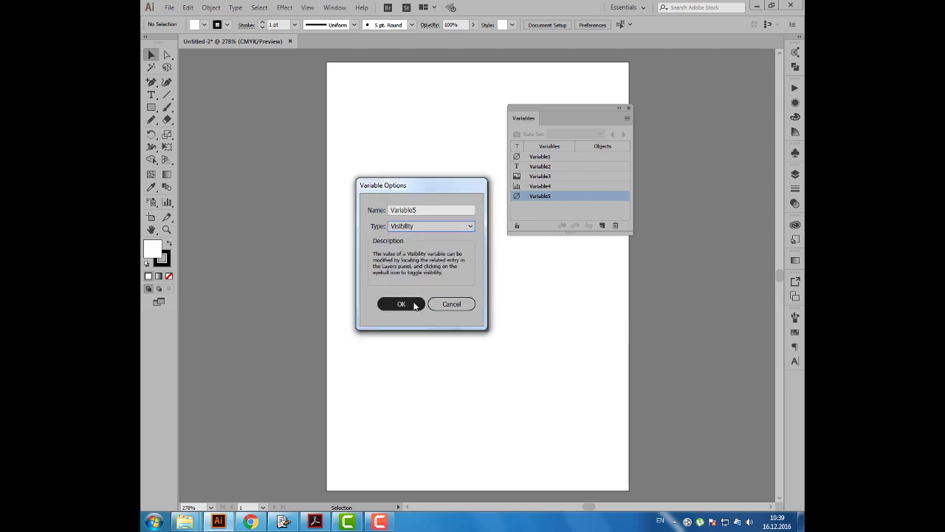
click(414, 305)
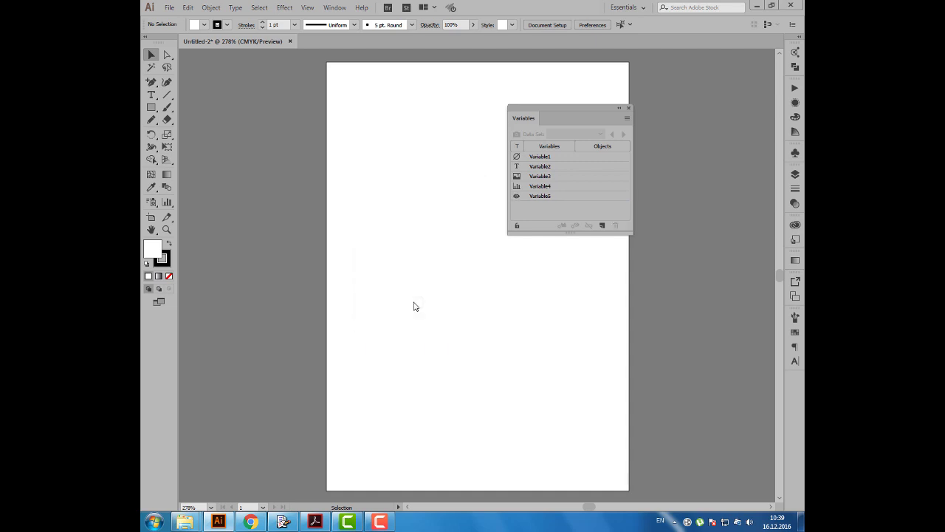
click(560, 165)
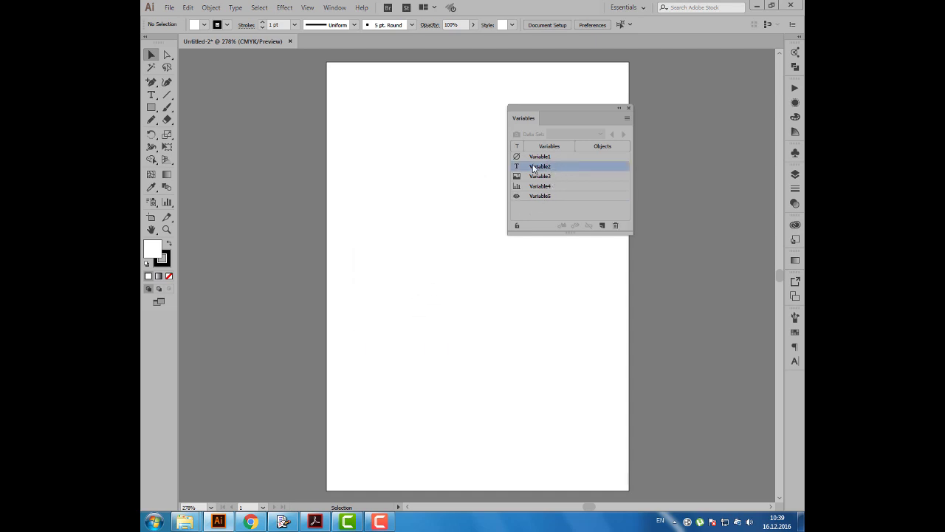
drag(540, 116, 606, 115)
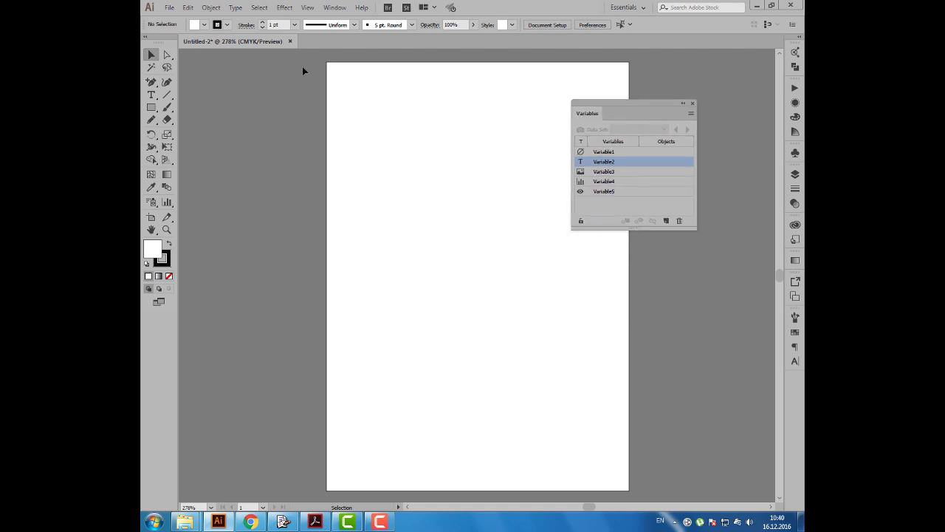
Step: Open Приглашение.ai from the E:\1\Переменные folder
click(170, 7)
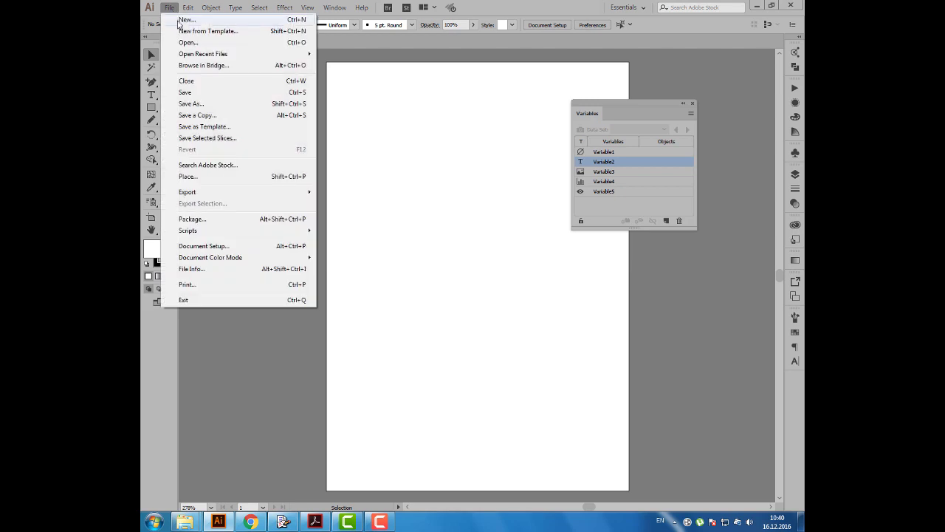
click(189, 45)
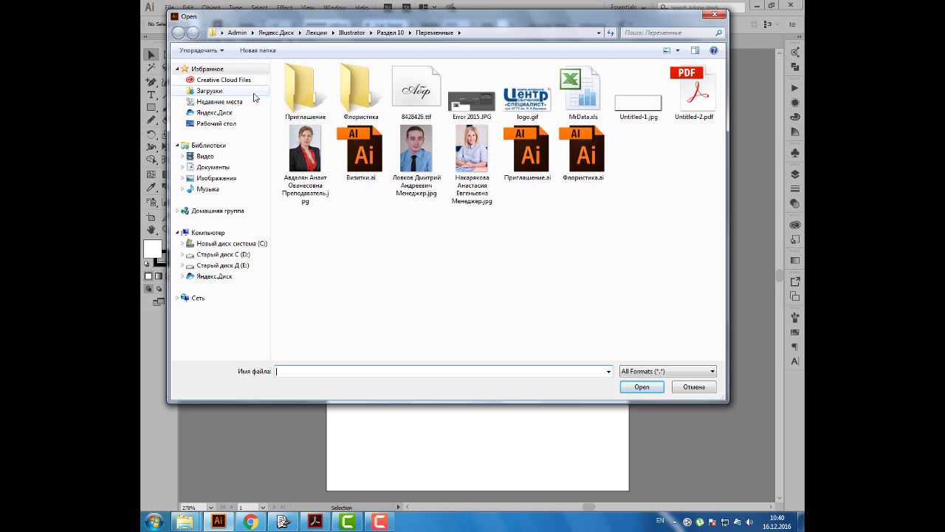
click(248, 265)
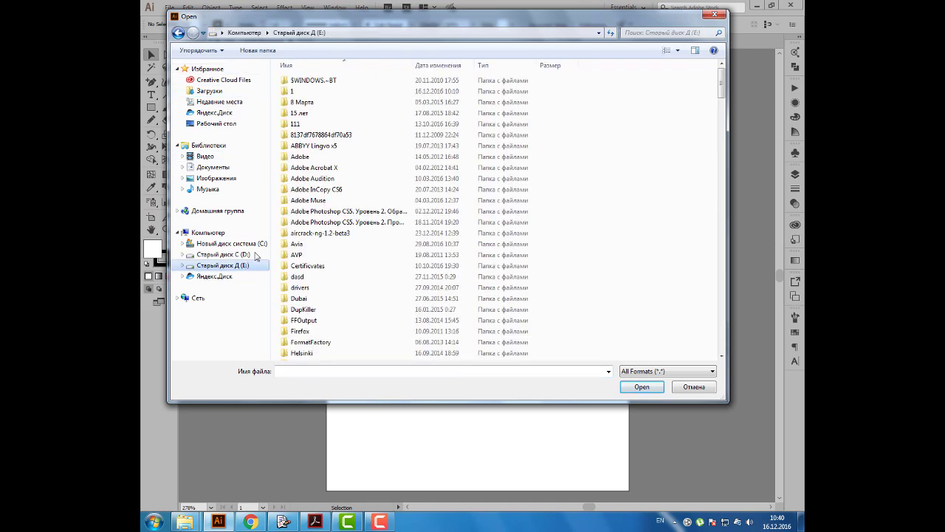
double_click(310, 91)
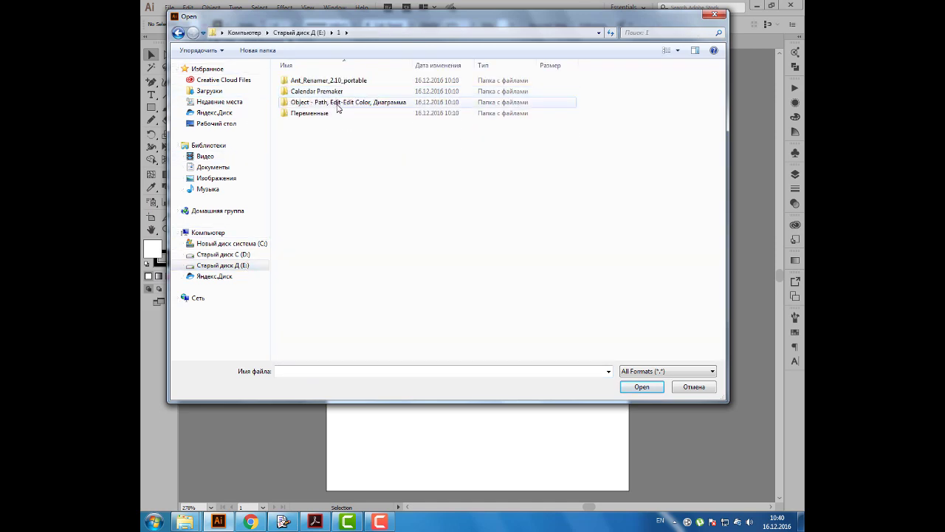
click(330, 115)
double_click(330, 115)
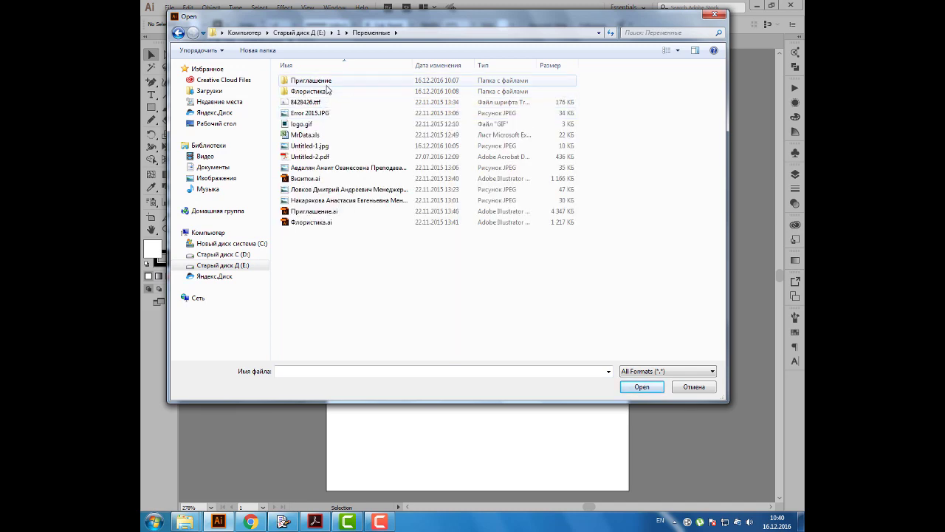
double_click(354, 214)
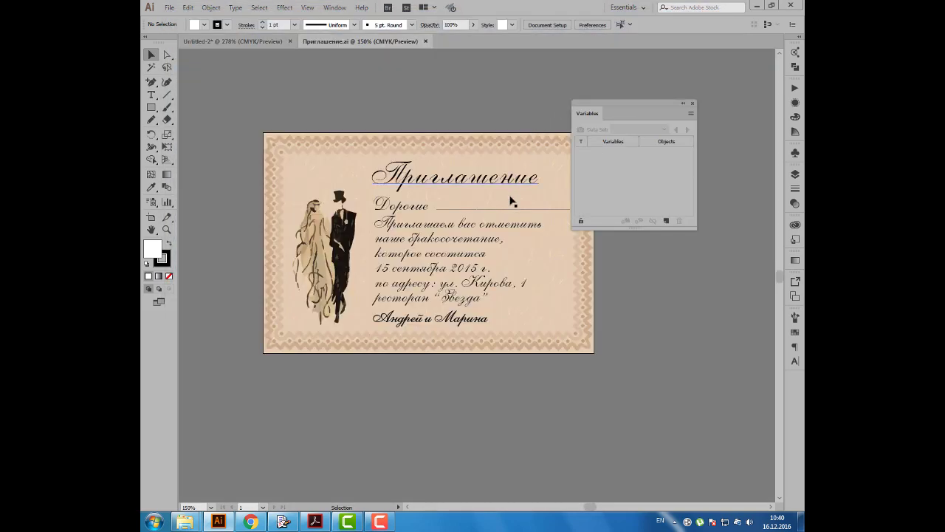
Step: Change the invitation date from 2015 to 2017
double_click(474, 268)
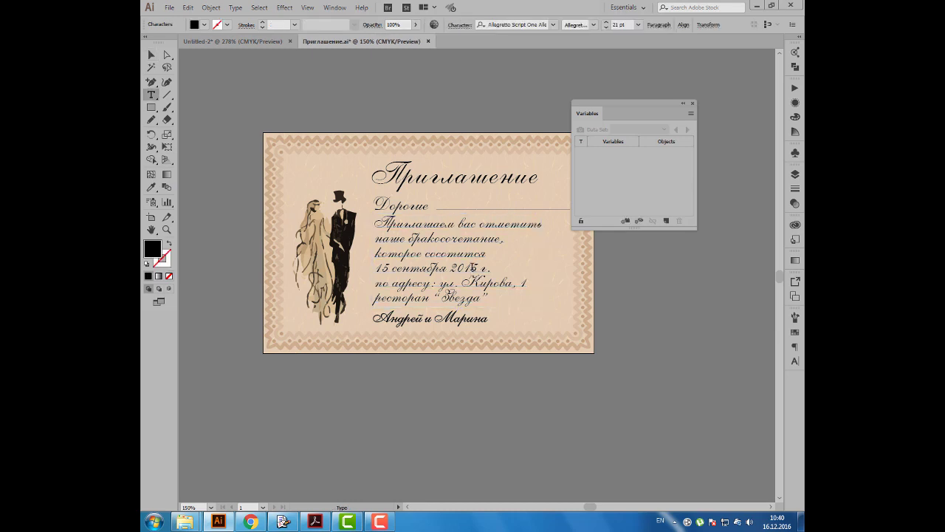
drag(478, 268, 469, 268)
text(7)
click(151, 55)
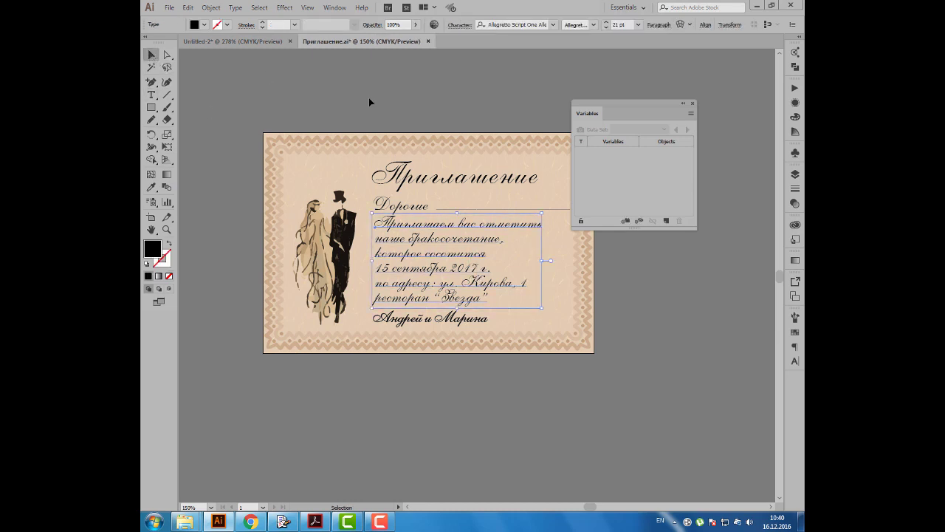
drag(587, 113, 607, 105)
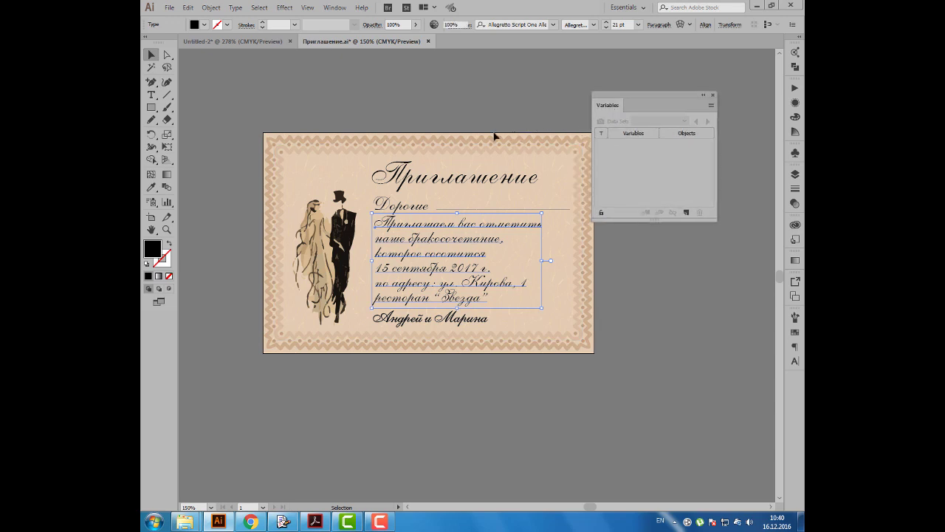
click(494, 137)
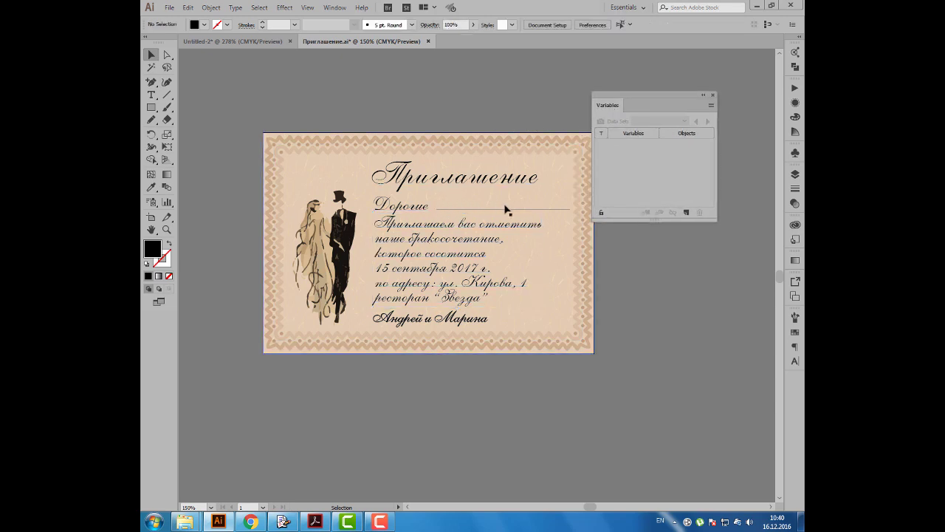
Step: Add a new text line beside Дорогие with the two guests' first names
click(152, 97)
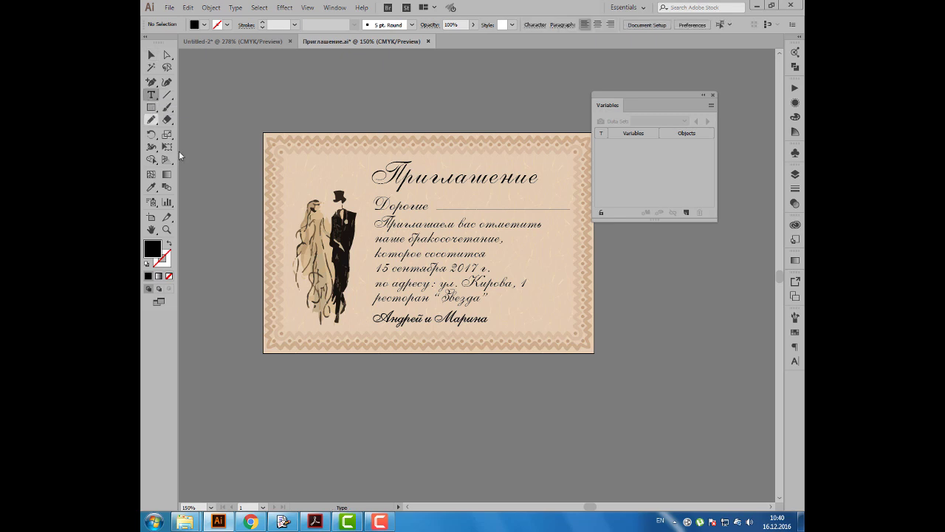
click(452, 203)
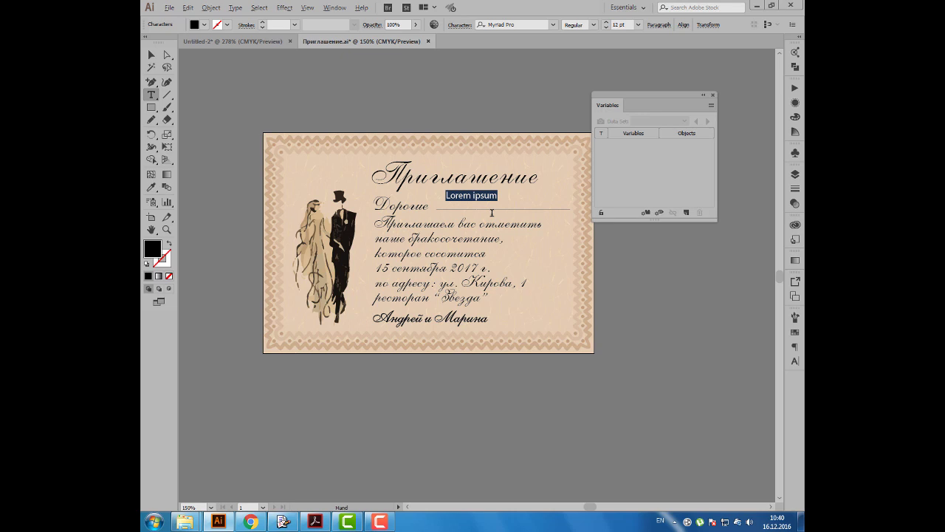
key(alt+shift)
text(Ники)
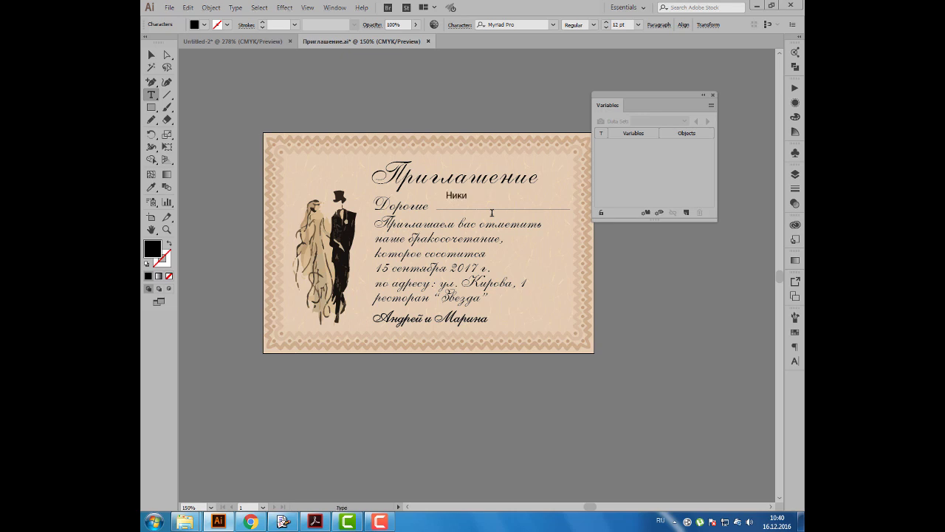
text(та и)
text( Оль)
text(га)
Step: Set the guest names in Allegretto Script One at 20 pt
key(ctrl+a)
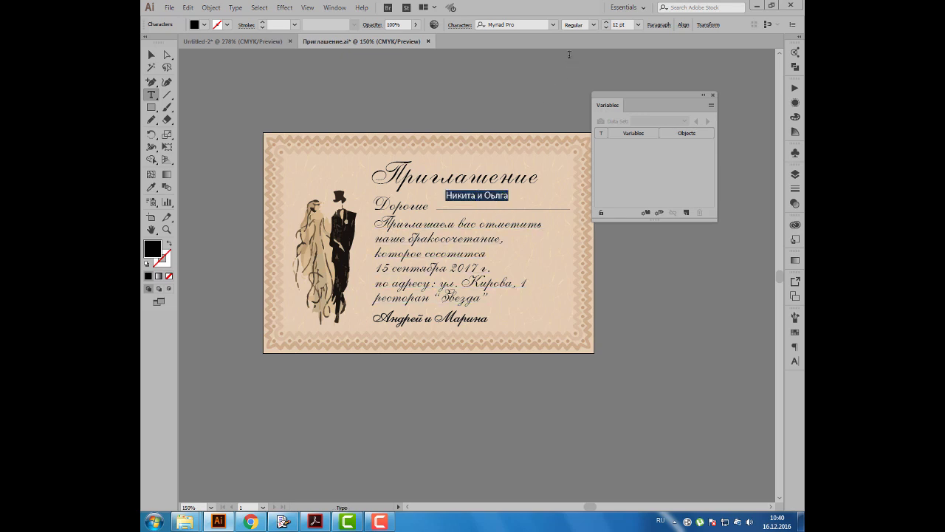
click(535, 25)
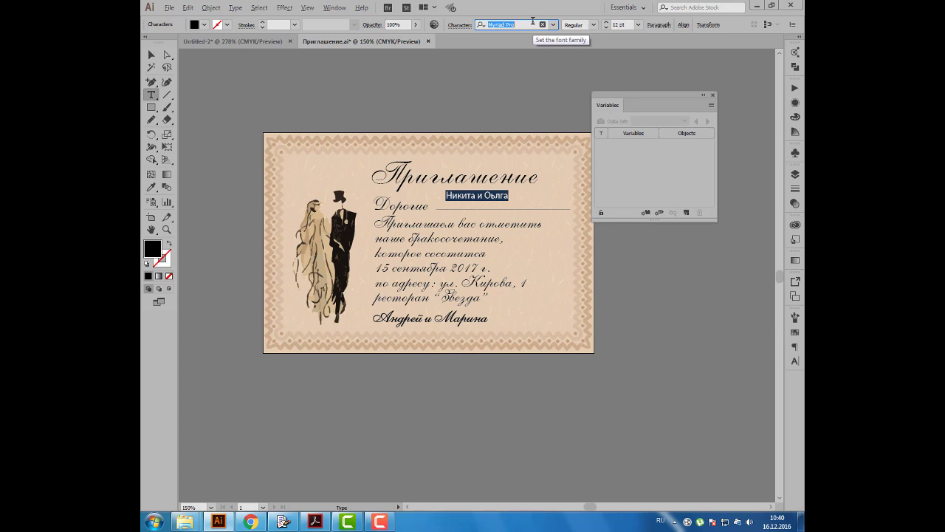
key(alt+shift)
text(al)
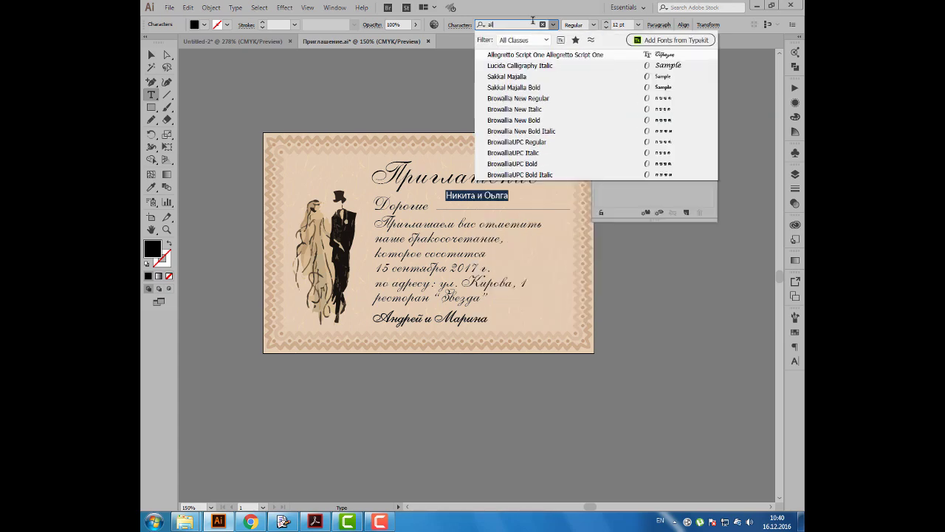
key(Return)
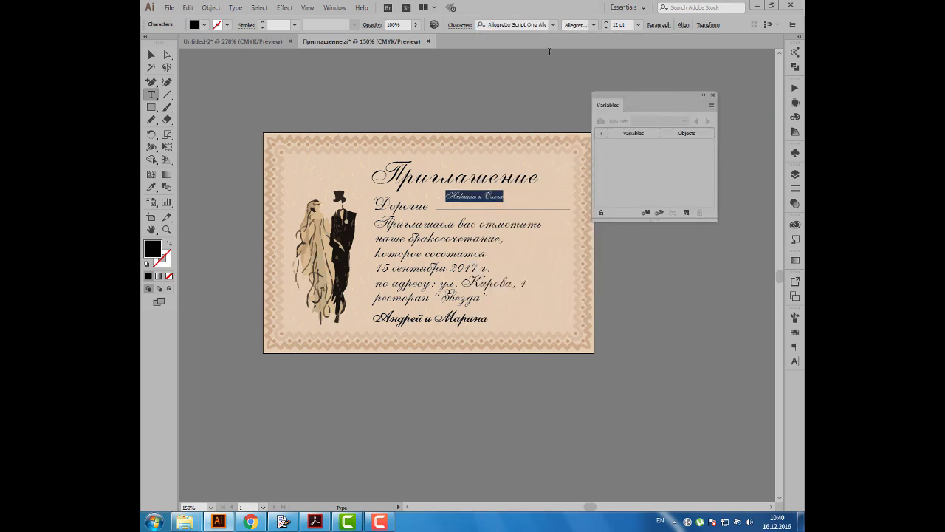
scroll(615, 24, up, 3)
scroll(614, 25, up, 3)
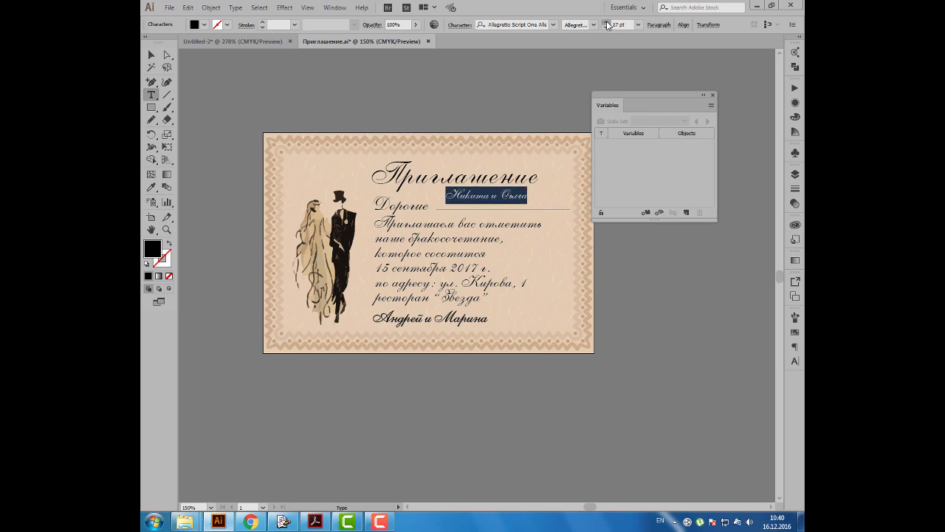
scroll(614, 25, up, 4)
click(151, 55)
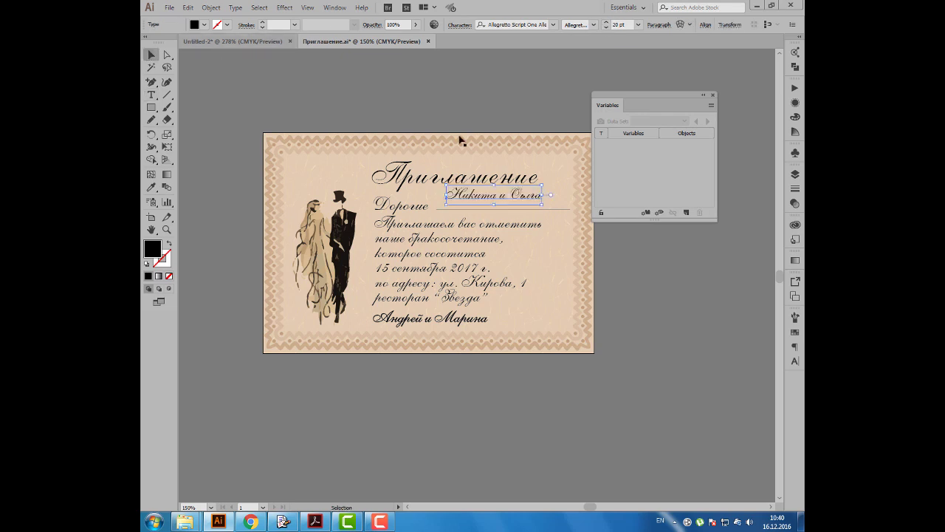
Step: Move the guest names onto the line after Дорогие and add a new variable
drag(468, 194, 476, 206)
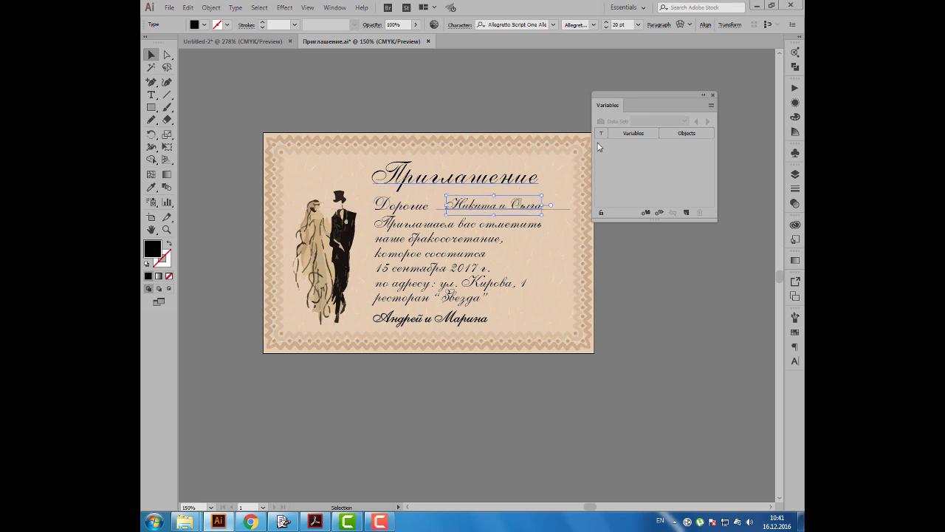
drag(646, 107, 631, 117)
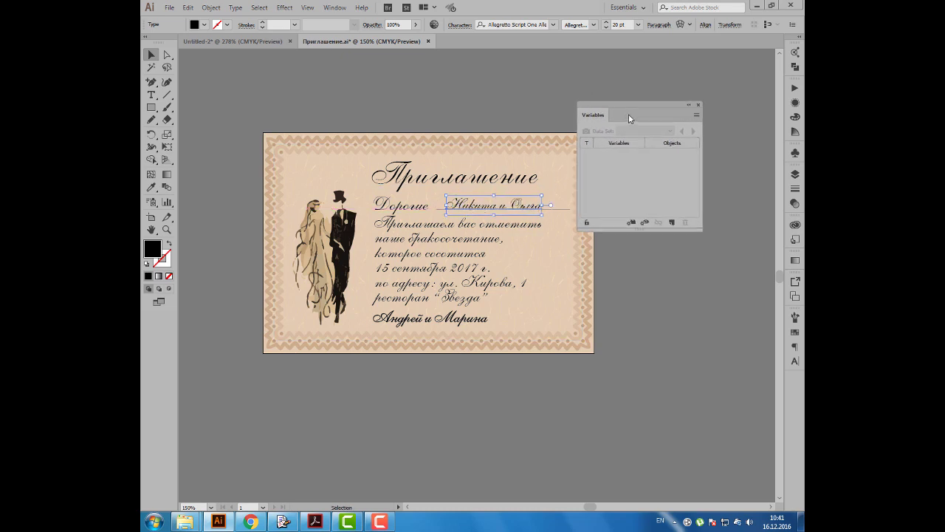
click(673, 224)
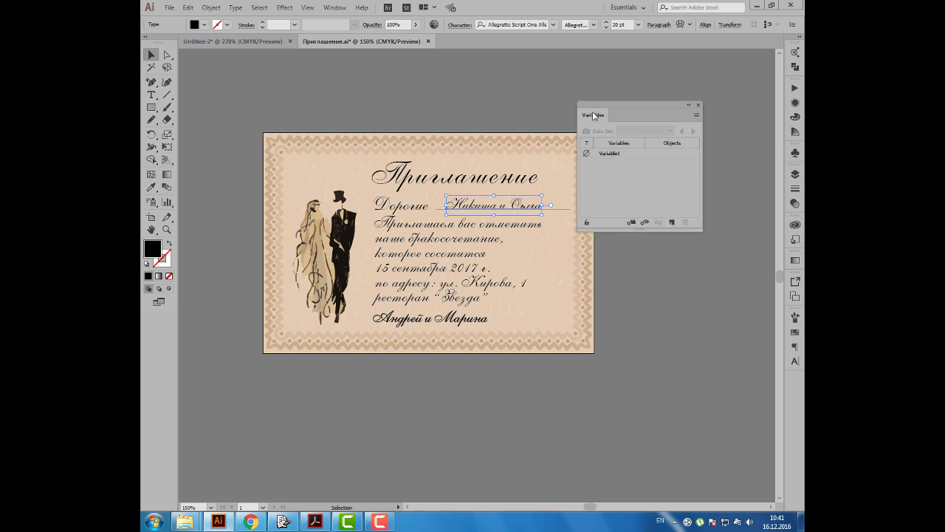
drag(595, 116, 612, 119)
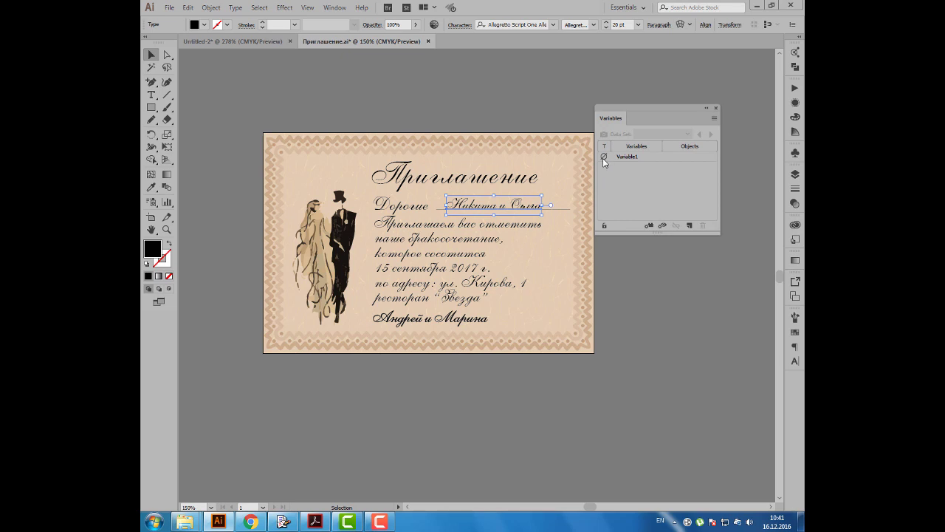
Step: Make the new variable a Text String named Гости
double_click(604, 157)
click(432, 227)
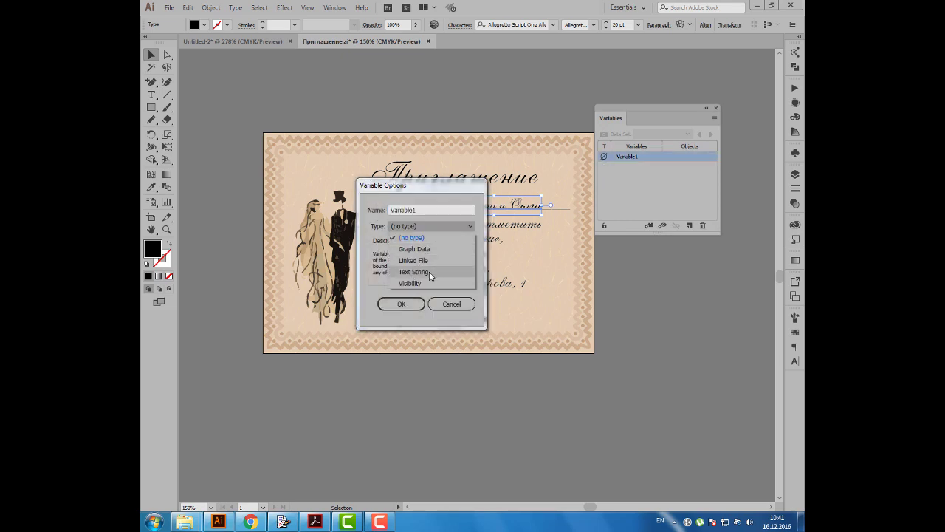
click(414, 271)
click(416, 211)
drag(416, 211, 358, 213)
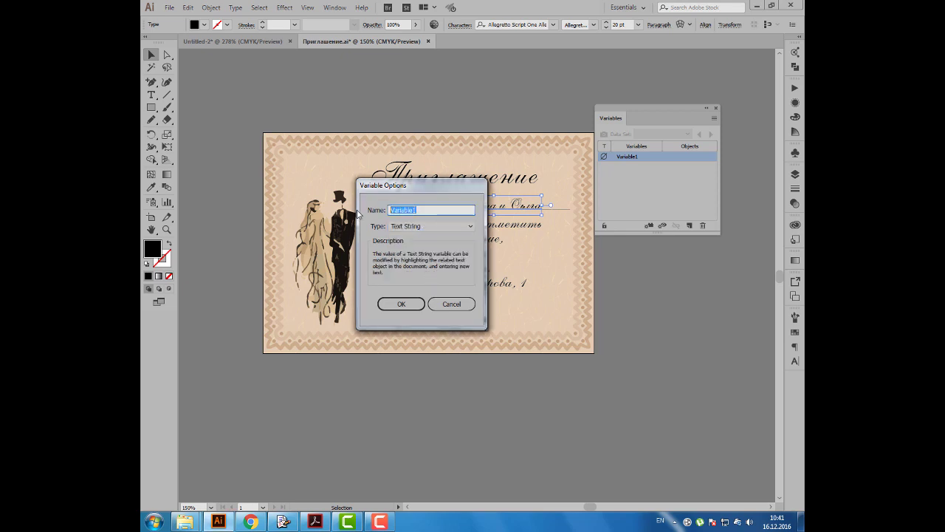
text(Г)
text(ости)
click(393, 302)
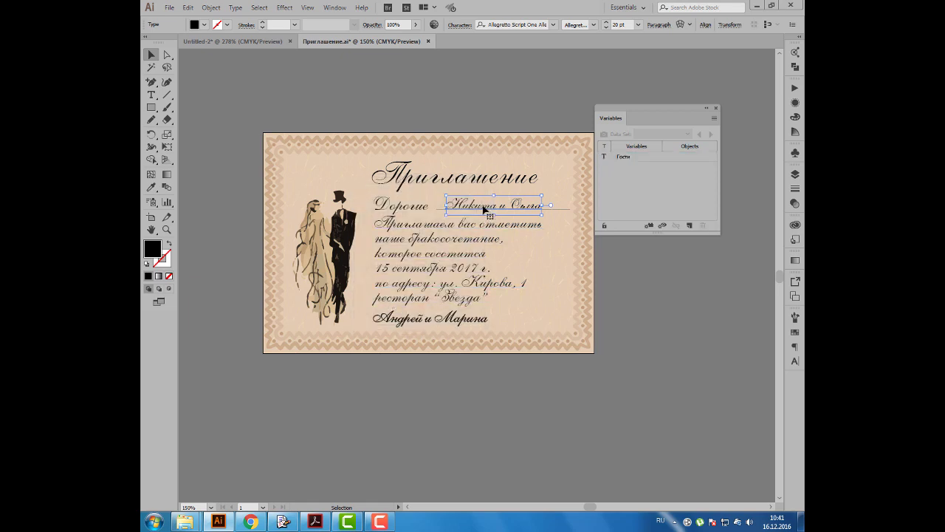
click(626, 158)
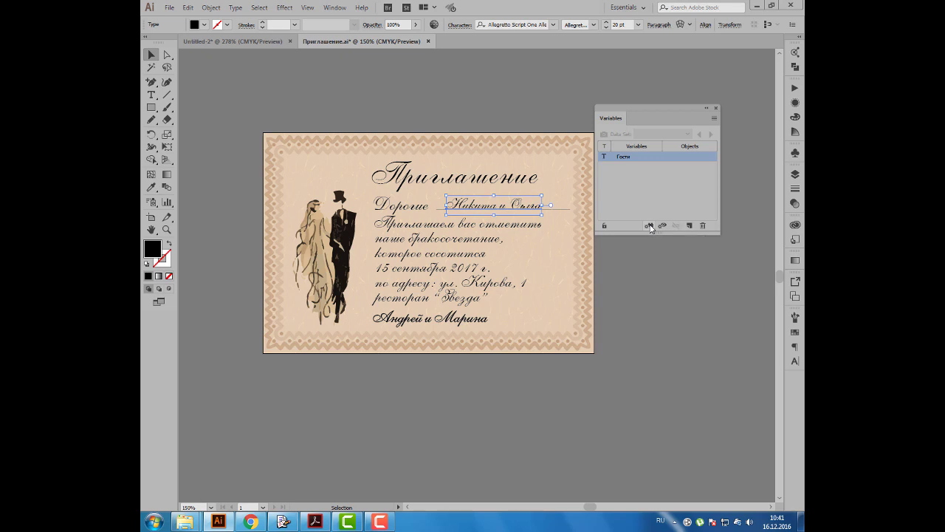
Step: Bind the guest-names text to the Гости variable with Make Text Dynamic
click(649, 226)
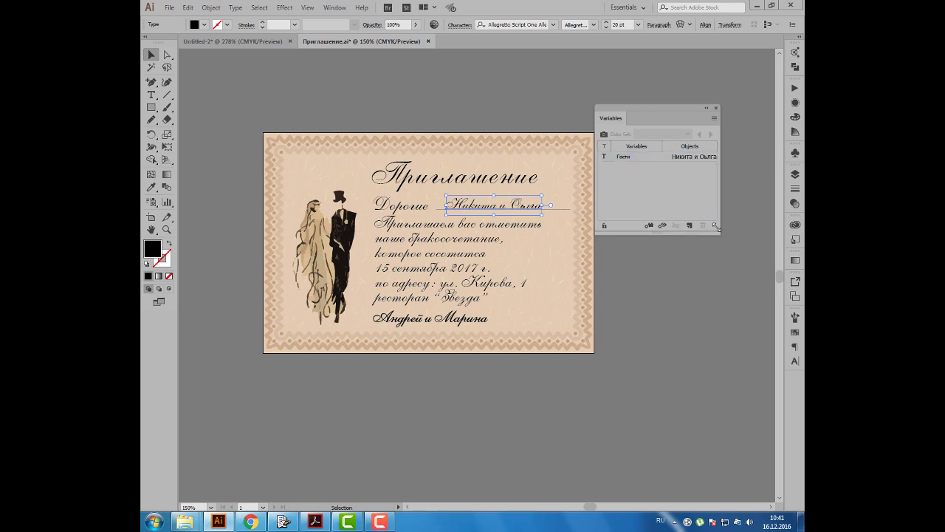
drag(714, 225, 734, 224)
drag(629, 119, 611, 123)
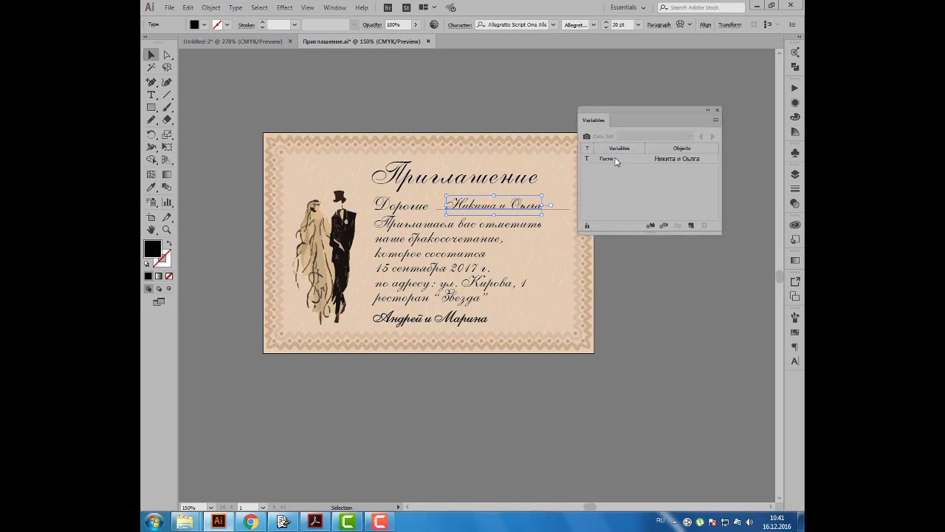
click(613, 158)
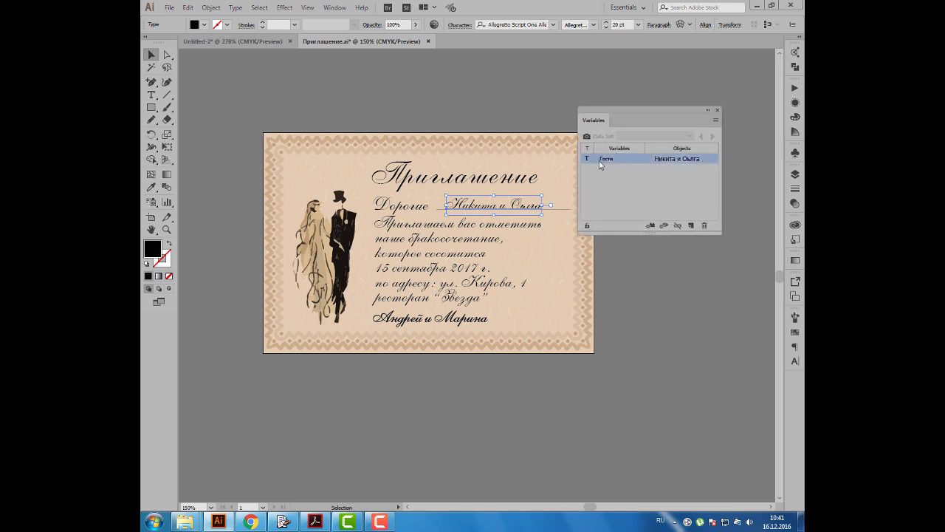
Step: Correct the misspelled letters in the second guest name to 'ль'
double_click(529, 209)
drag(531, 207, 519, 205)
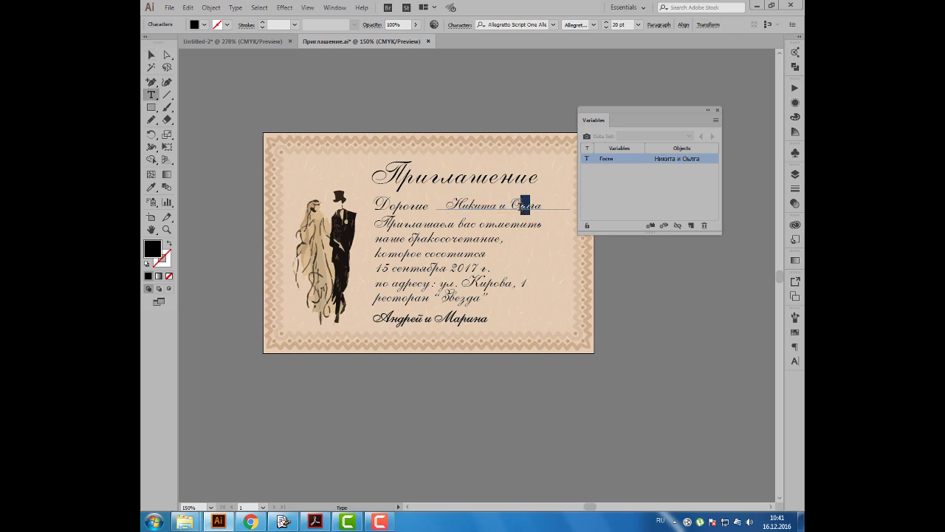
text(ль)
click(151, 56)
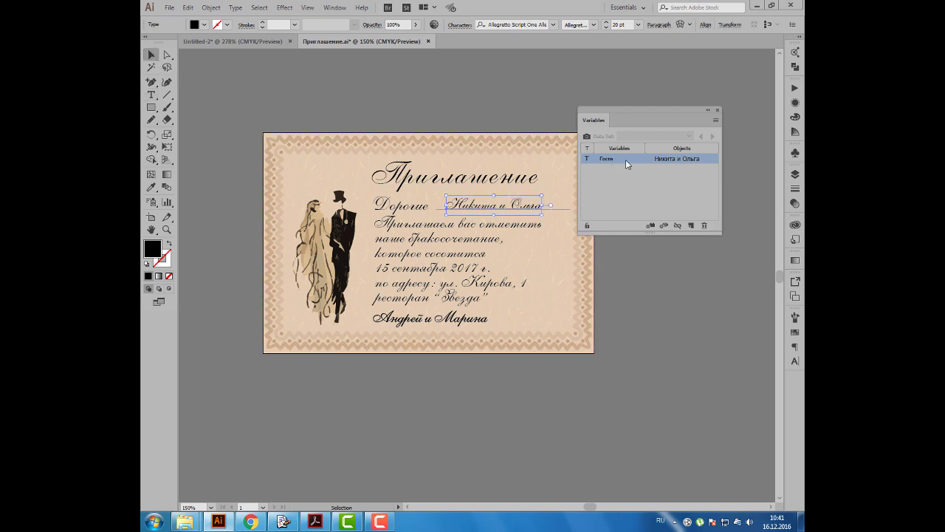
Step: Capture the current names as Data Set 1, then replace the guest text with another couple's names
click(588, 137)
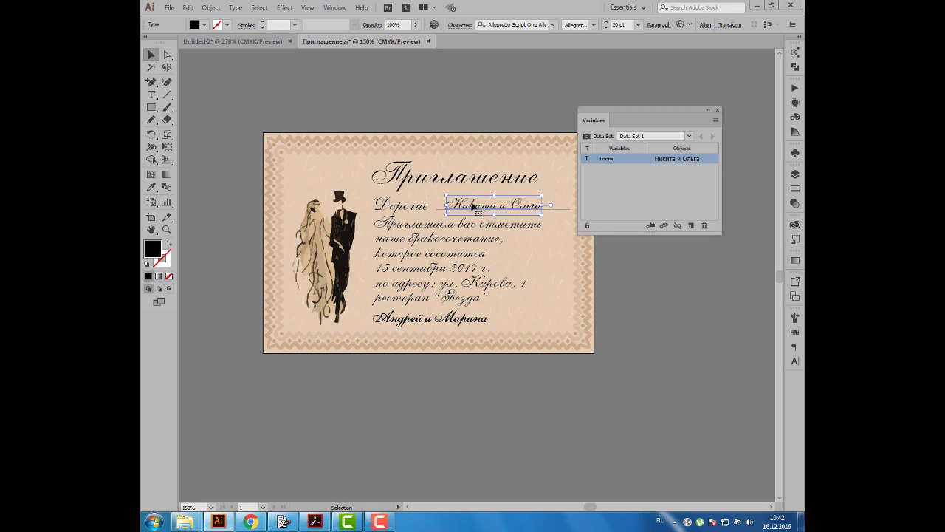
double_click(469, 205)
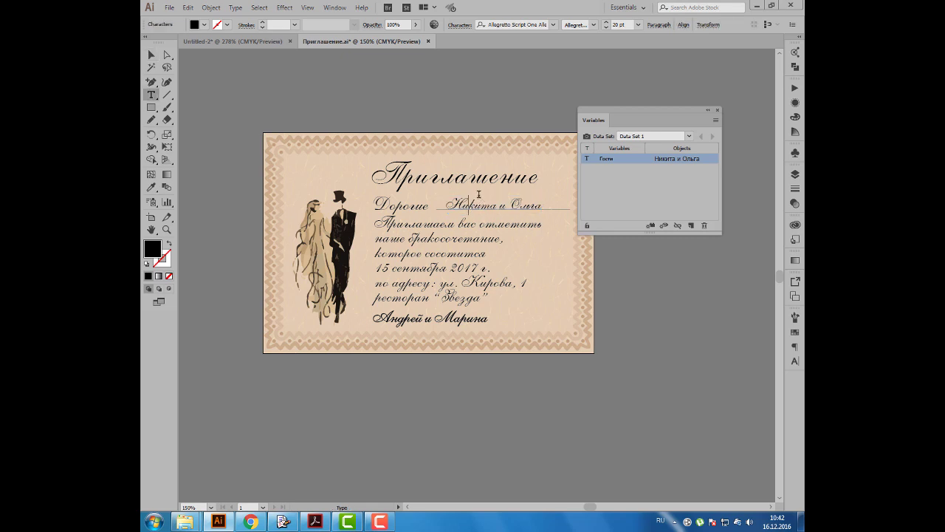
triple_click(478, 196)
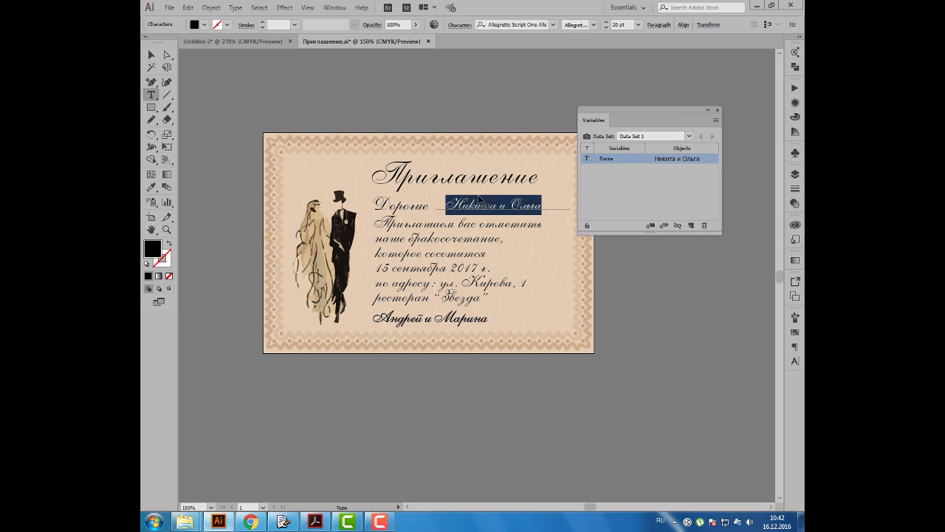
text(Анд)
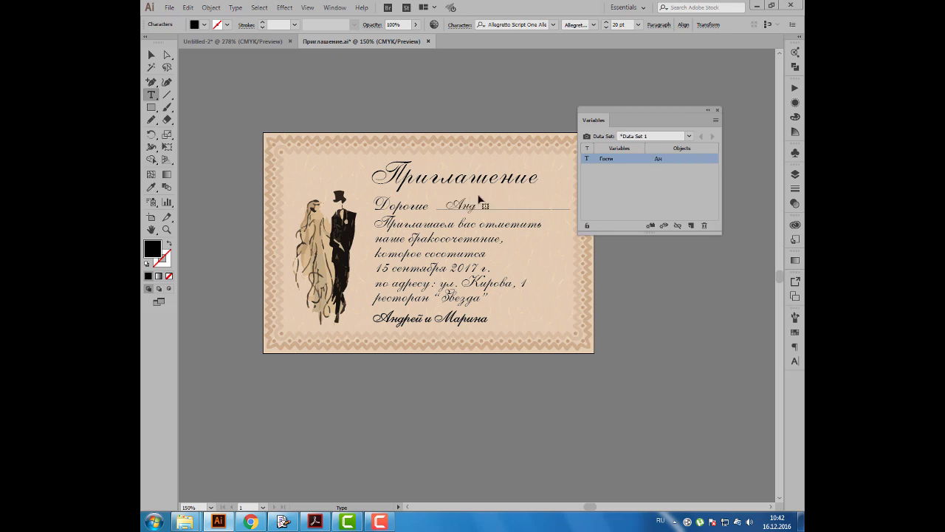
text(рей)
text( и )
text(Еле)
text(на)
click(151, 55)
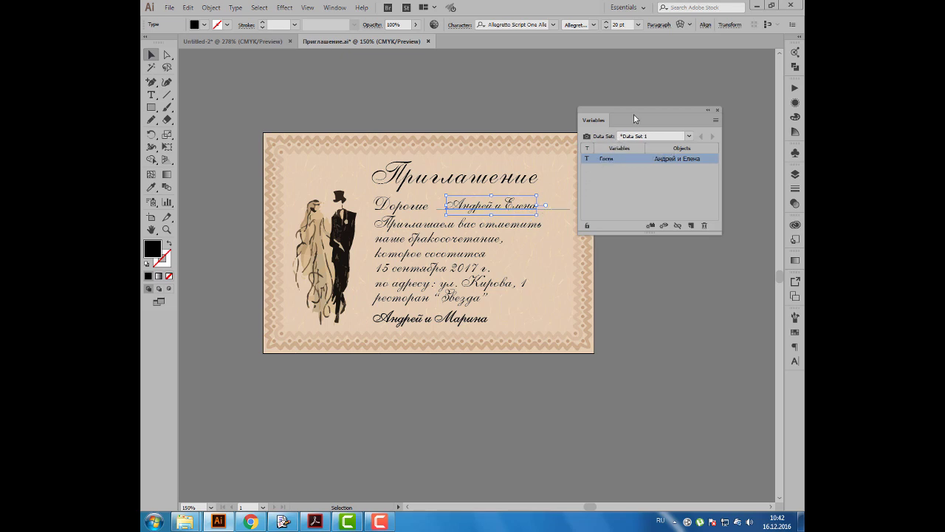
drag(633, 115, 622, 116)
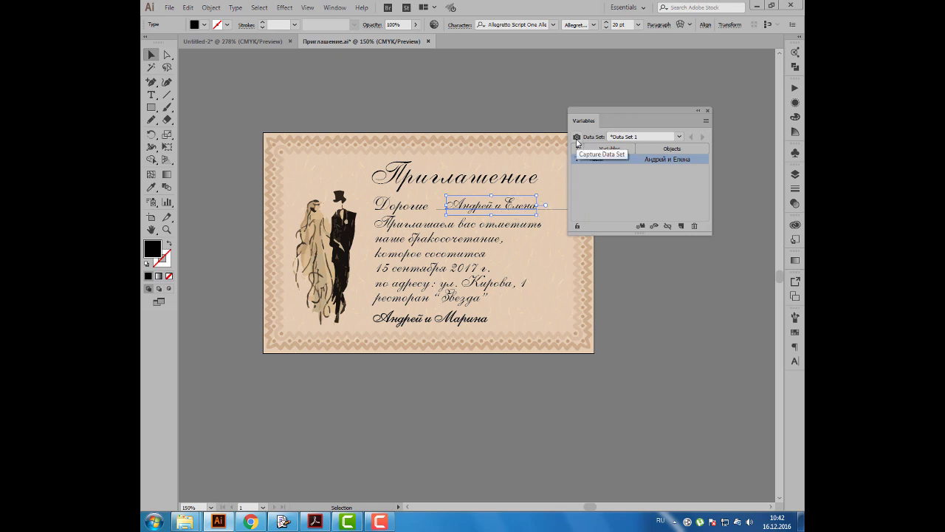
Step: Capture 'Андрей и Елена' as Data Set 2, then retype the guests as 'Олег и Тамара' for Data Set 3
click(578, 137)
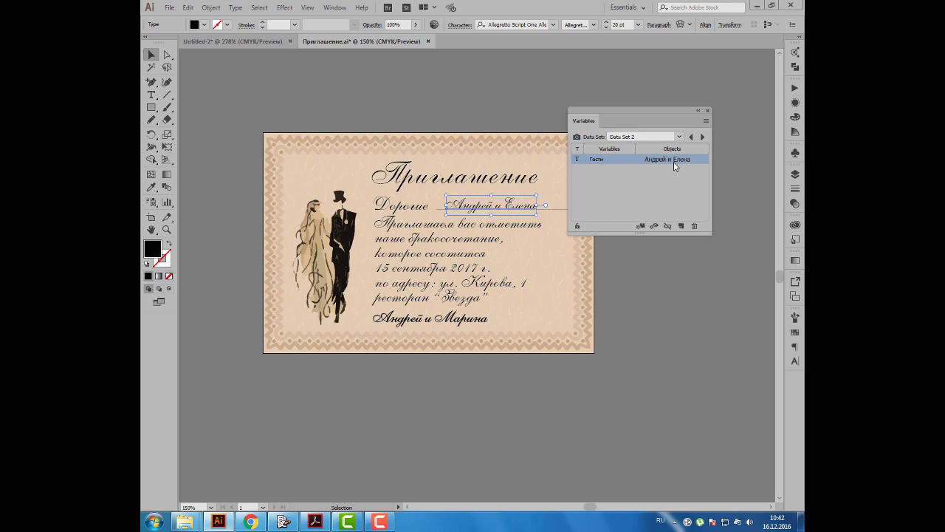
key(t)
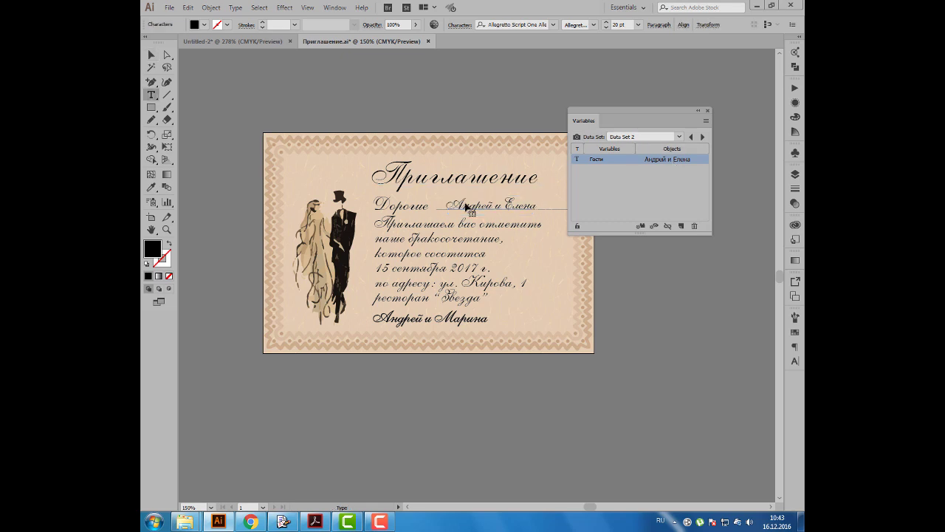
triple_click(462, 205)
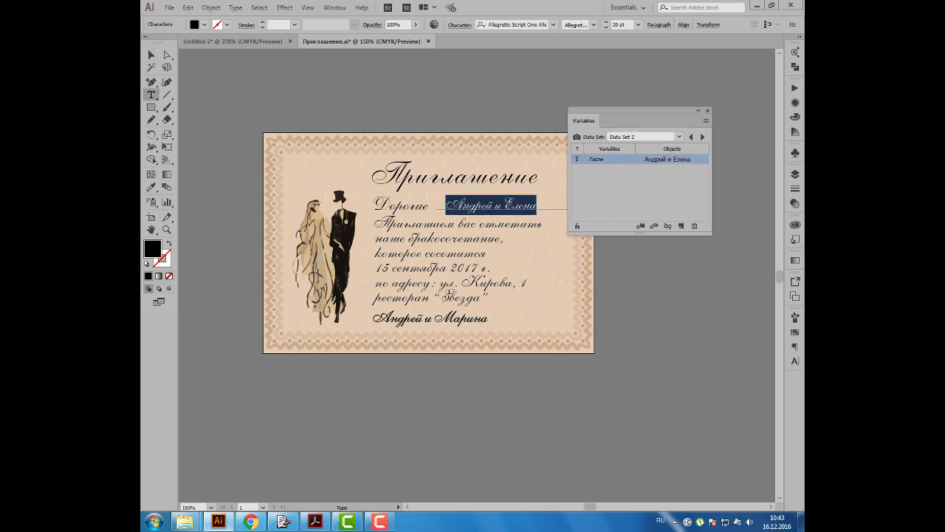
text(Олег)
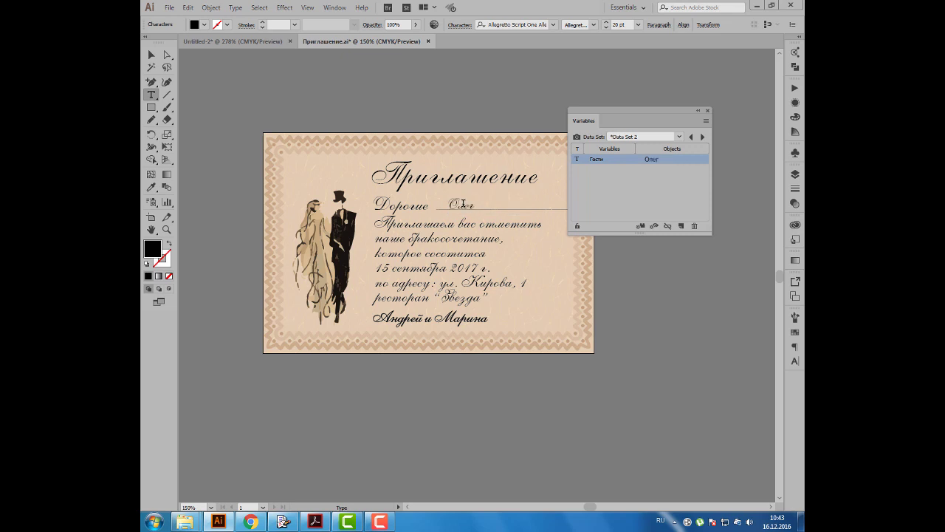
text( иТам)
text(ара)
click(482, 204)
key(Escape)
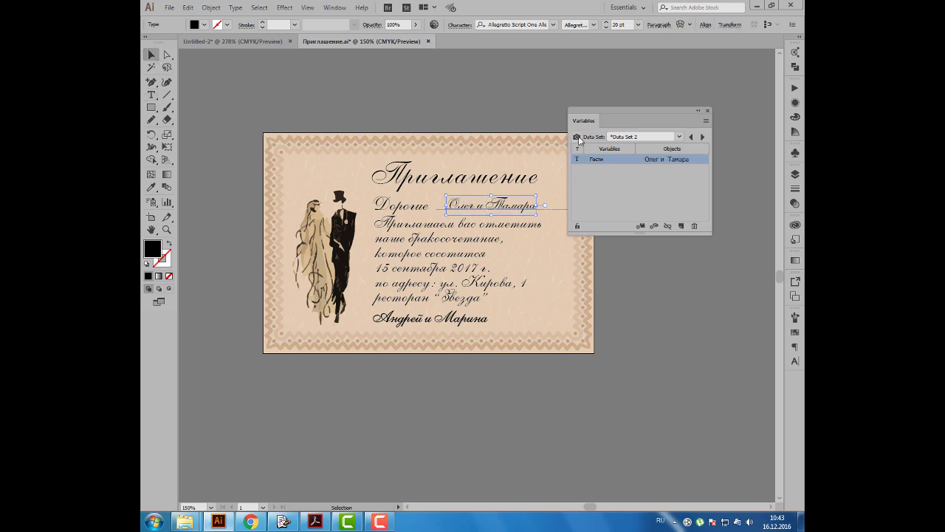
click(577, 138)
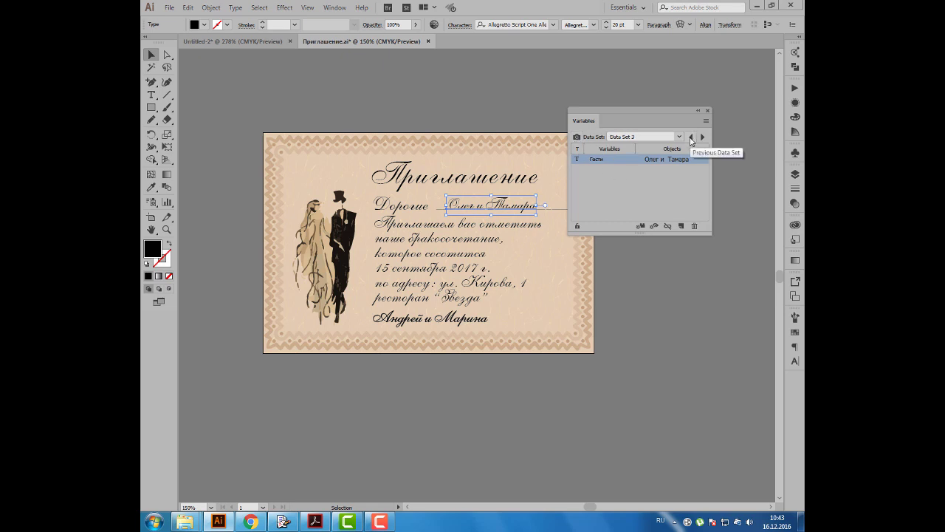
click(692, 137)
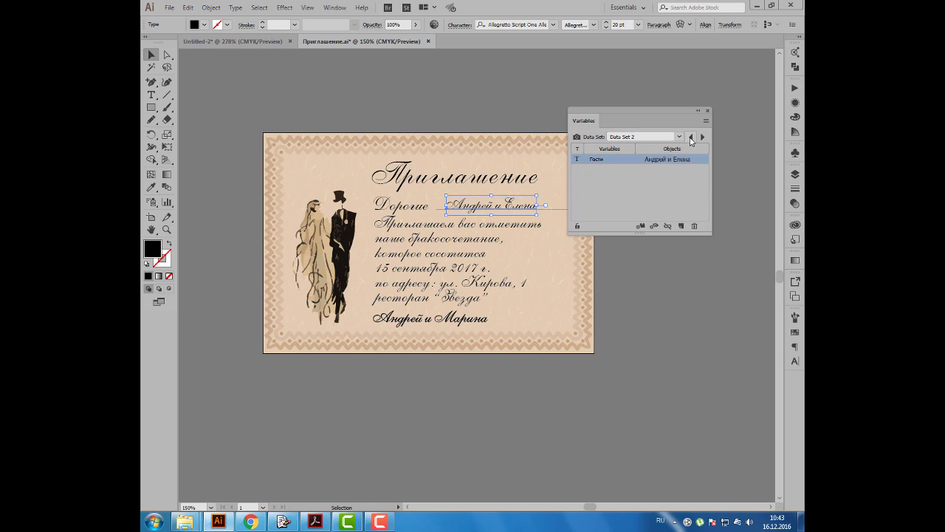
click(691, 138)
click(702, 137)
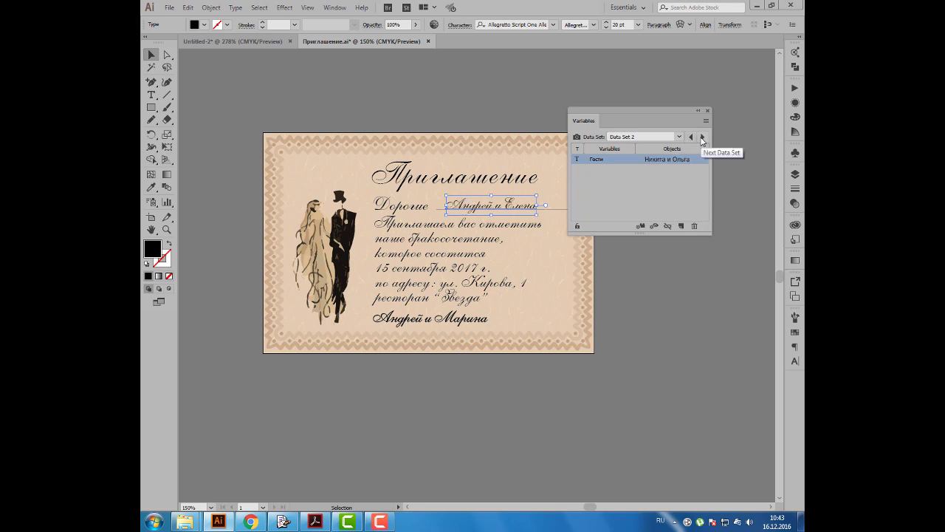
click(702, 137)
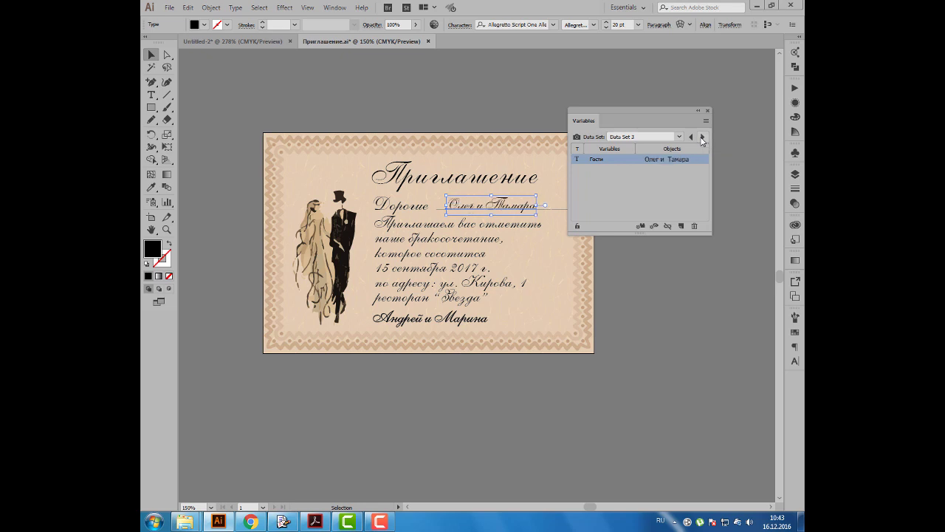
drag(623, 120, 624, 105)
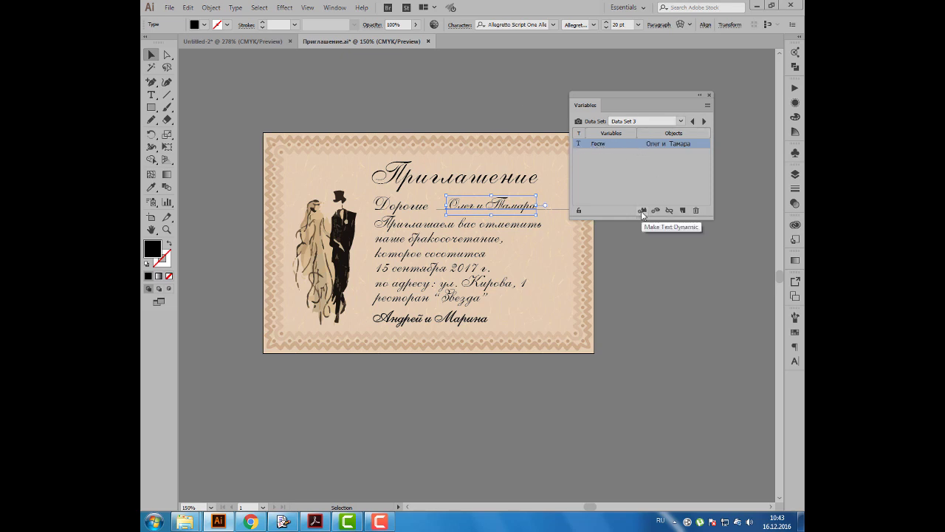
click(280, 87)
drag(587, 104, 604, 150)
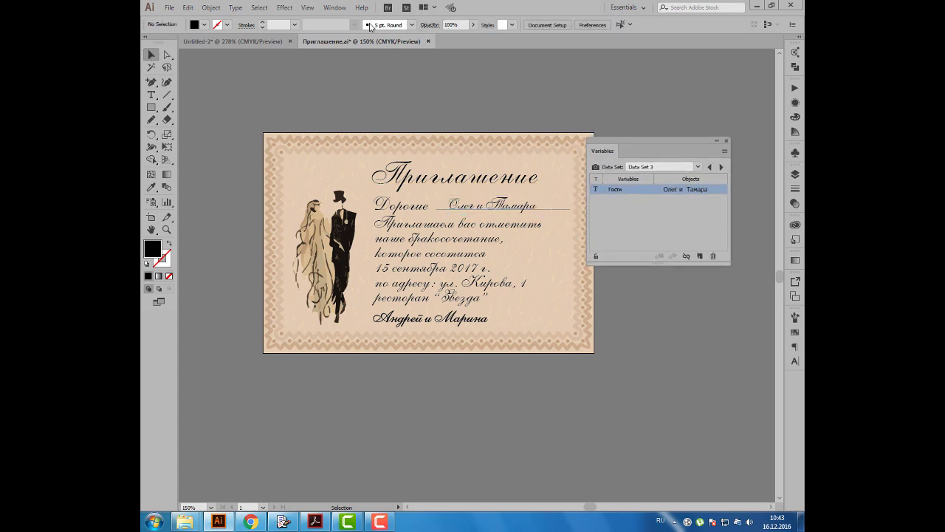
Step: Show the Actions panel floating beside the document, with the Labels set collapsed
click(335, 8)
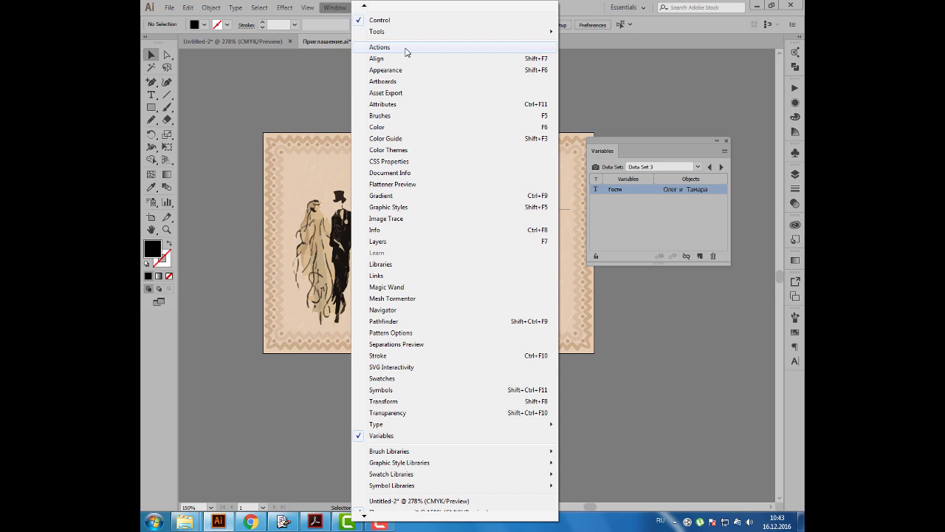
click(405, 49)
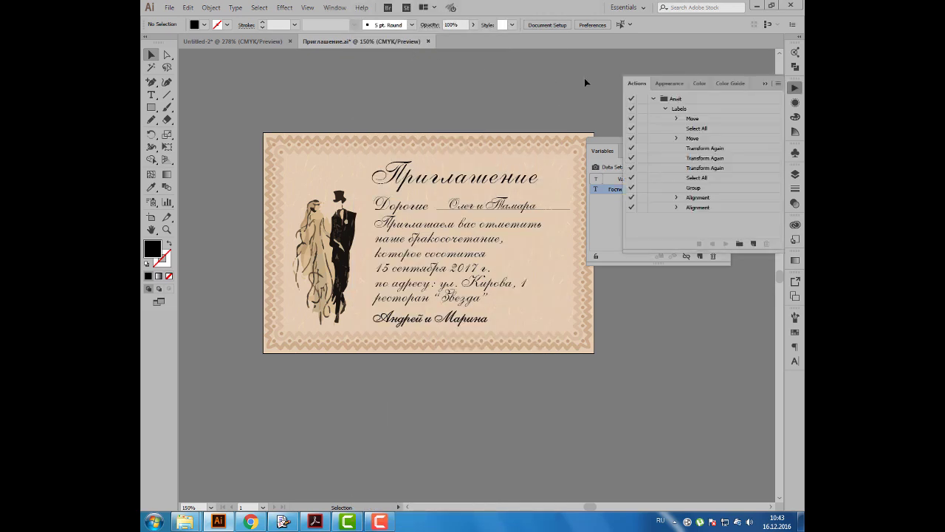
drag(635, 84, 529, 80)
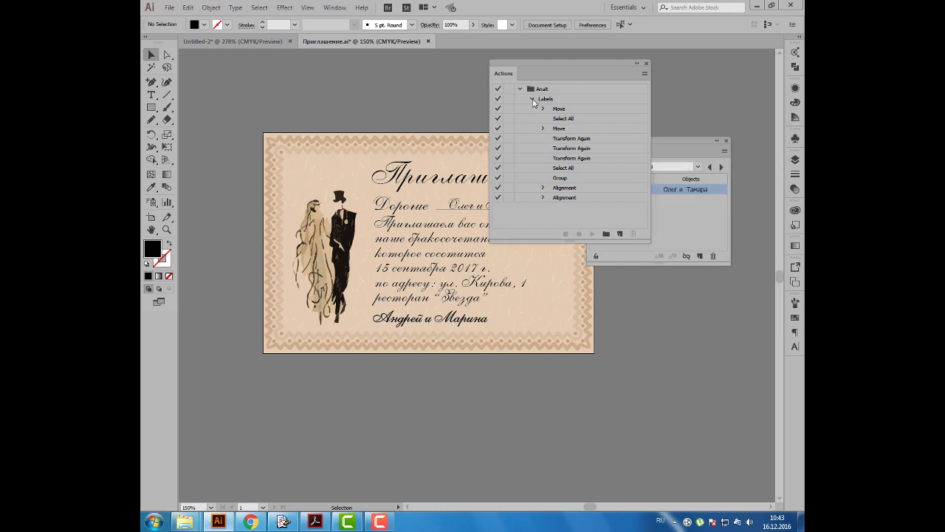
click(532, 99)
drag(564, 74, 652, 73)
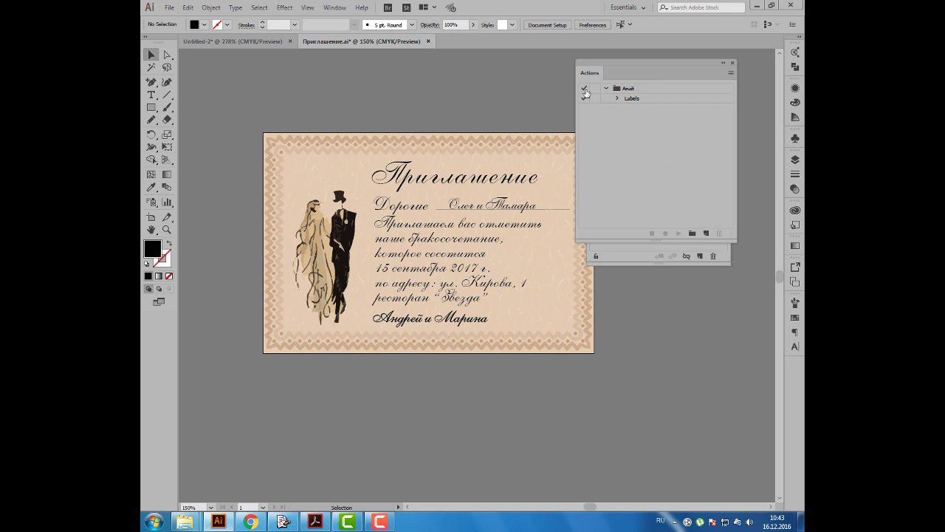
Step: Create a new action named 'Приглашение' in the Anait set and start recording it
click(705, 233)
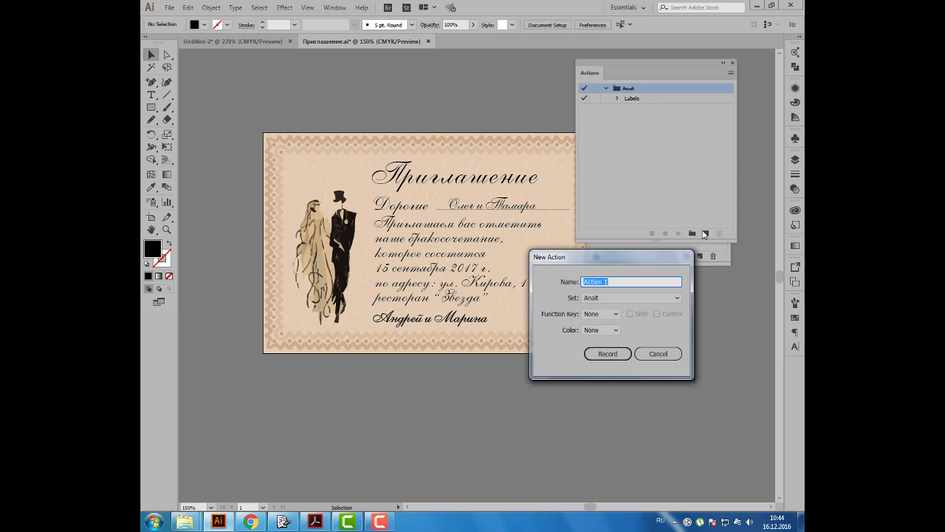
text(Пригл)
text(ашение)
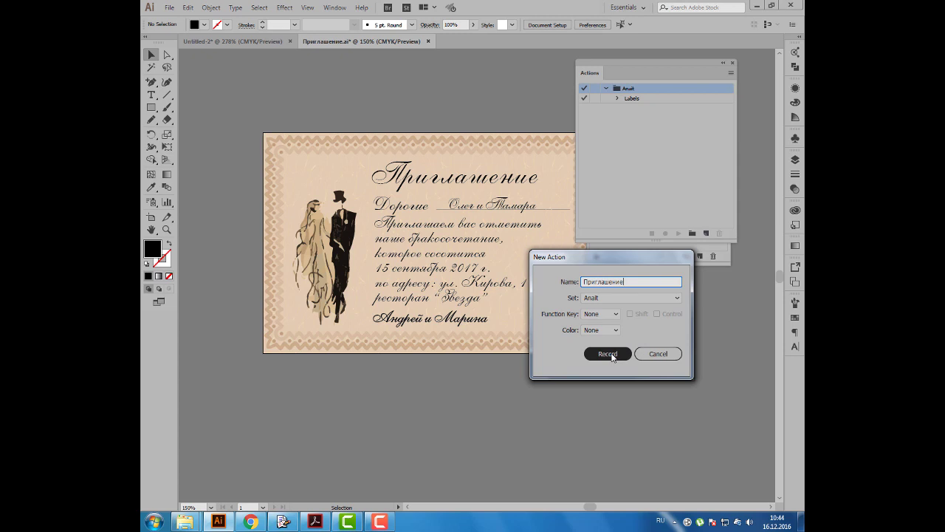
click(607, 354)
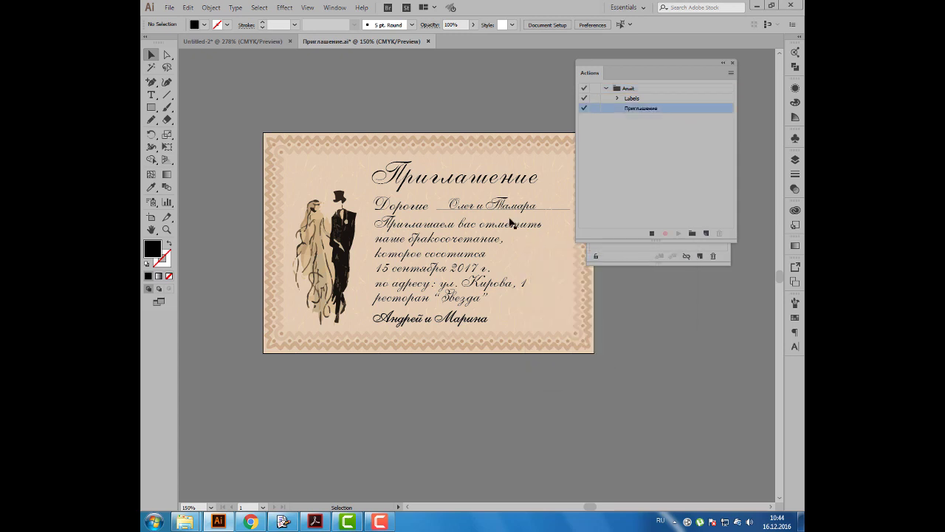
click(171, 9)
mouse_move(187, 192)
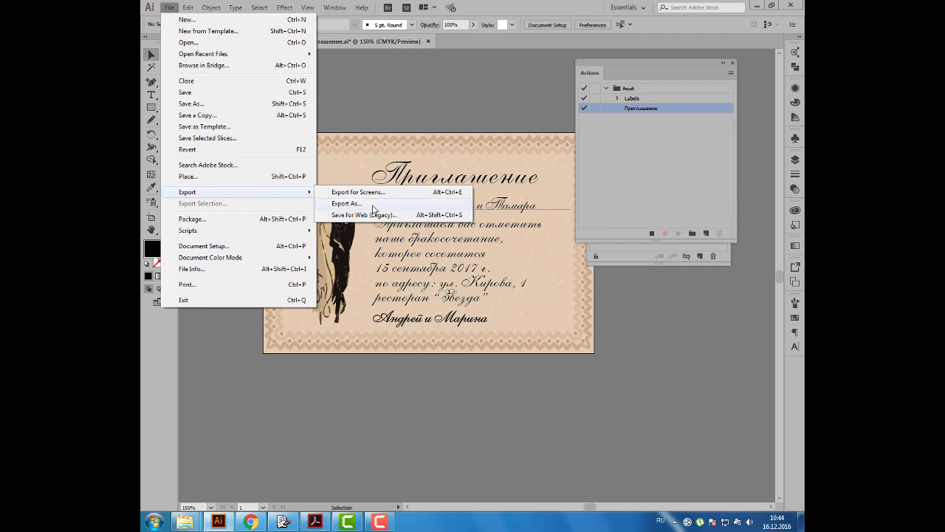
Step: Export the card as an RGB JPEG into the Приглашение folder, recording the export
click(373, 210)
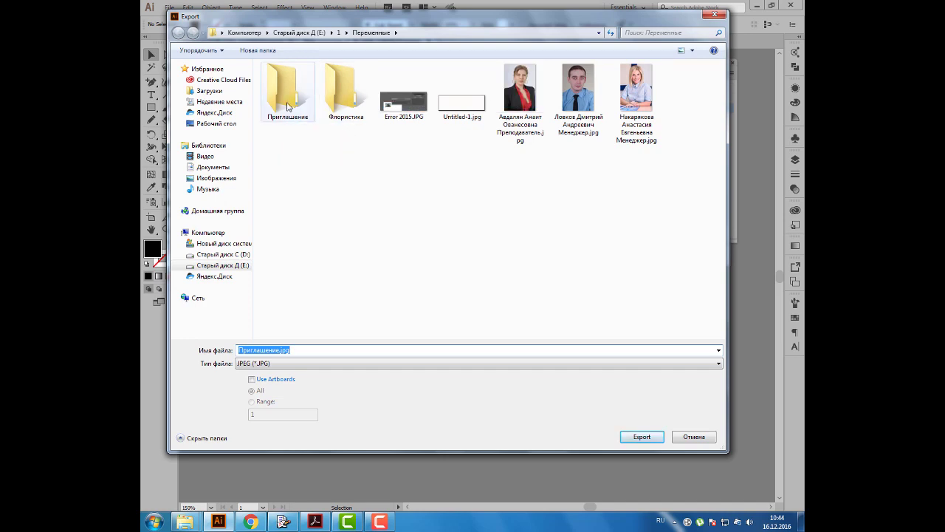
mouse_move(284, 90)
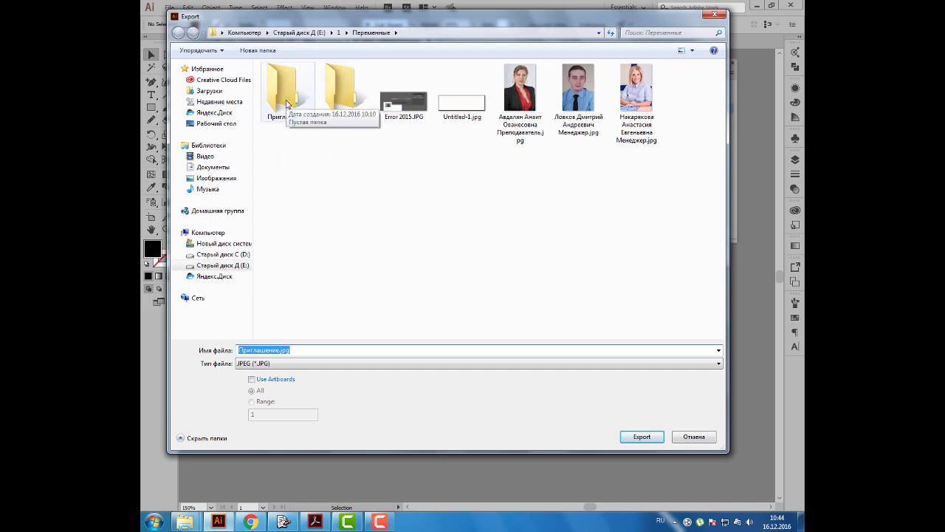
double_click(286, 104)
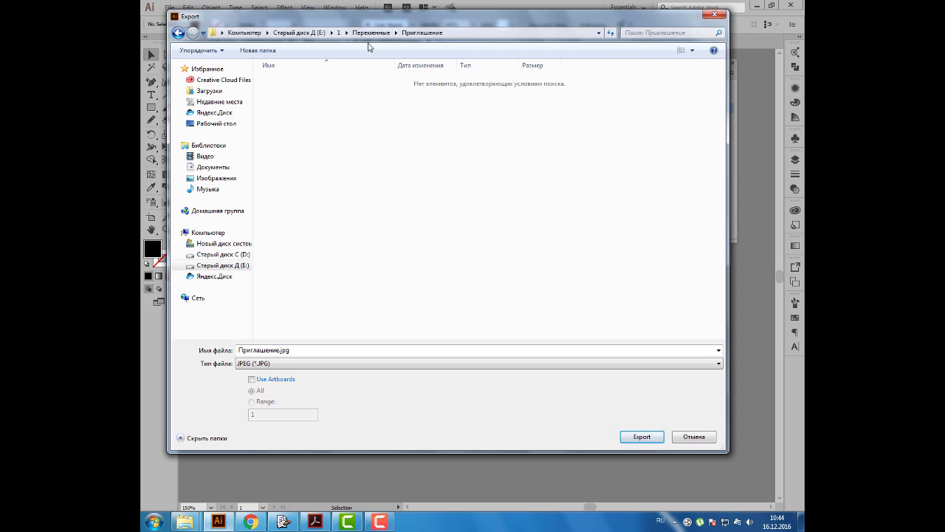
click(640, 437)
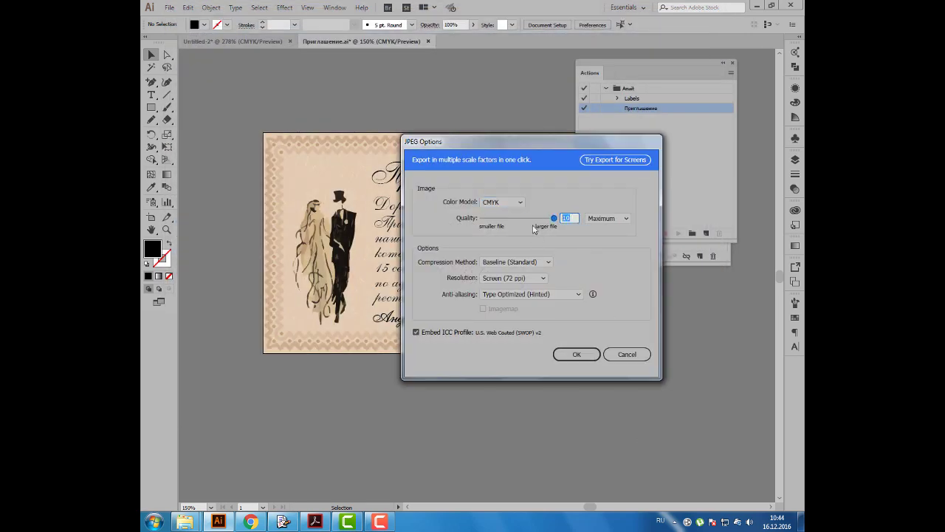
click(521, 202)
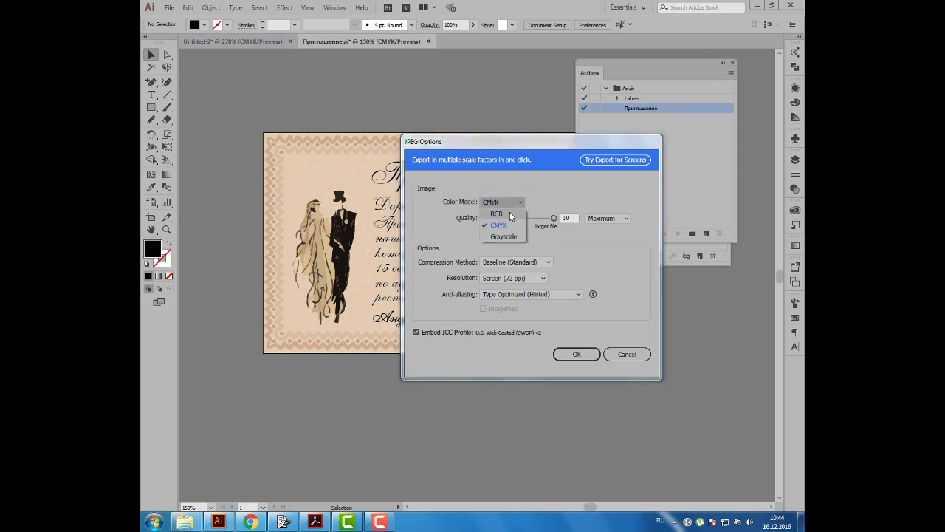
click(497, 213)
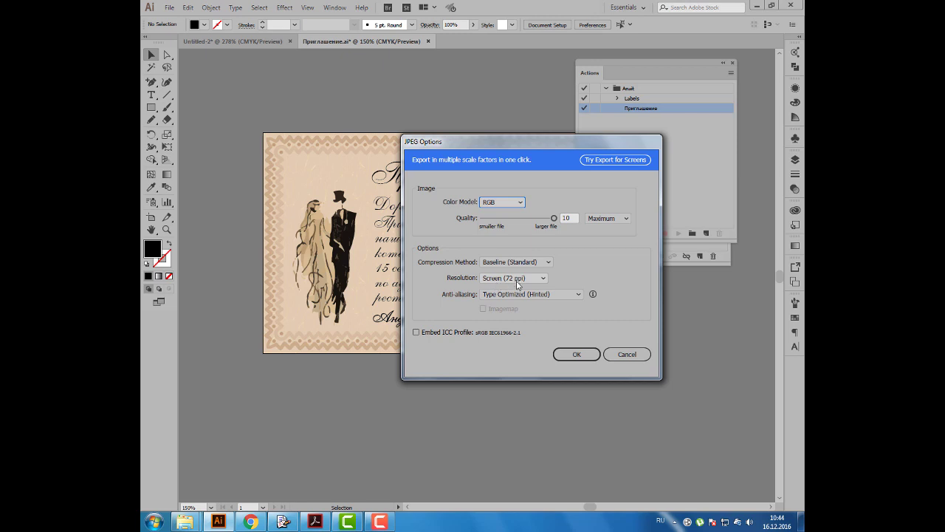
click(576, 355)
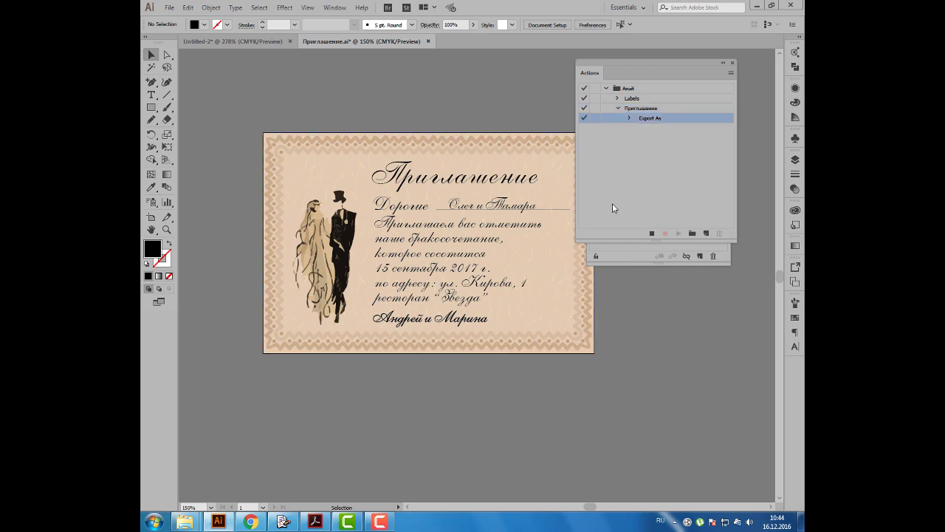
Step: Stop recording the action and rearrange the Actions and Variables panels
click(651, 234)
drag(596, 76, 468, 85)
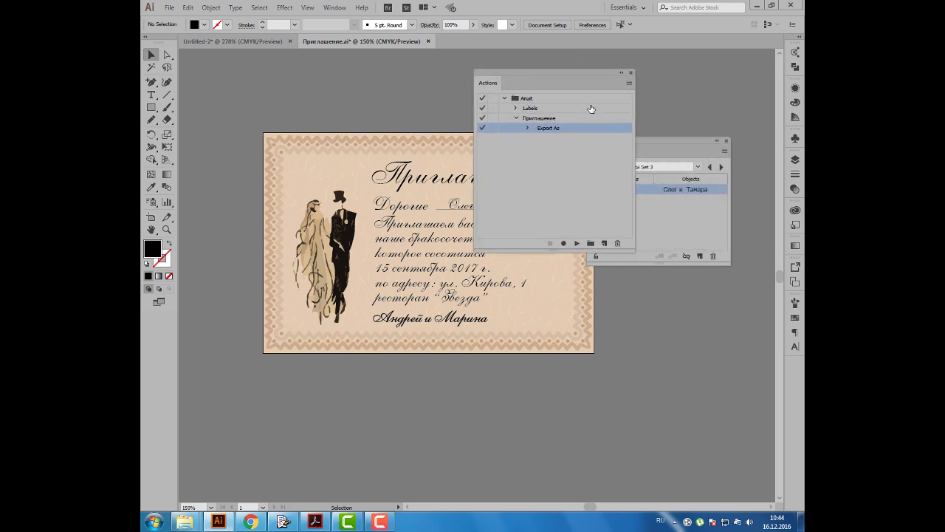
drag(668, 144, 658, 284)
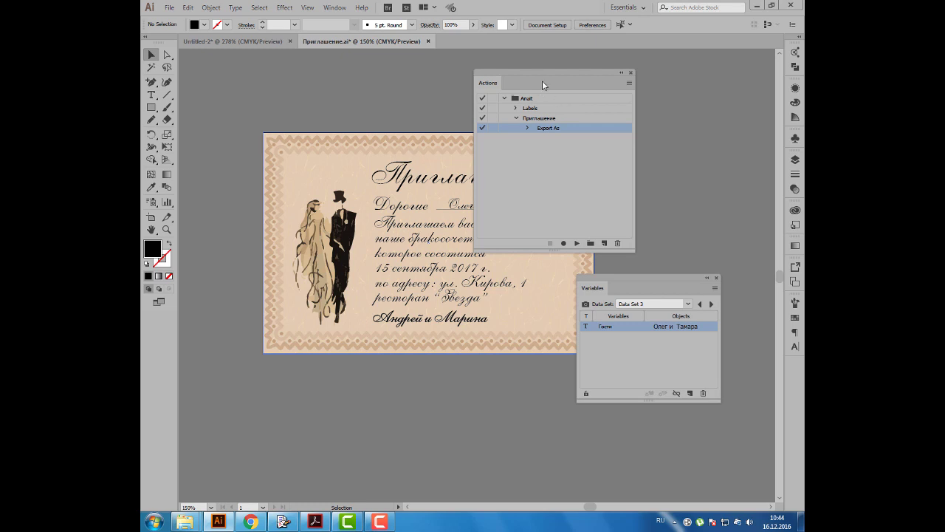
drag(542, 82, 663, 73)
drag(648, 304, 612, 316)
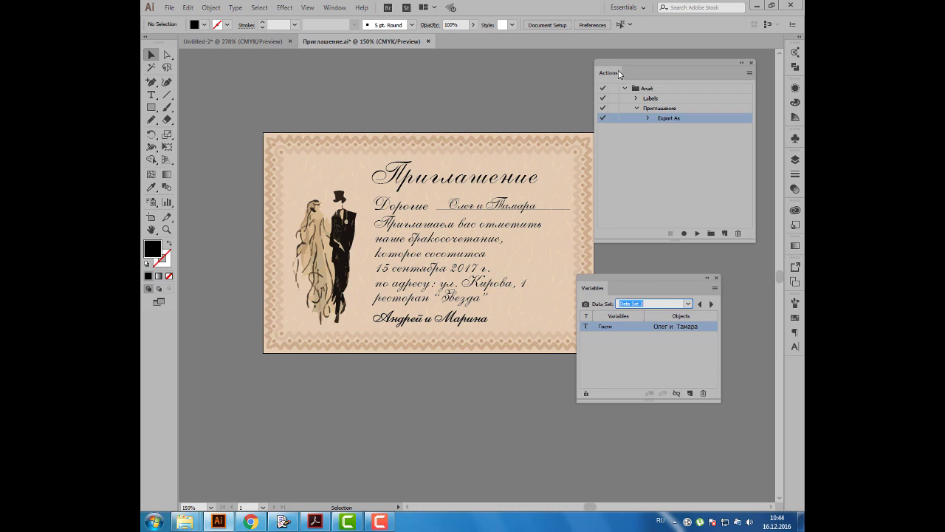
drag(618, 73, 452, 67)
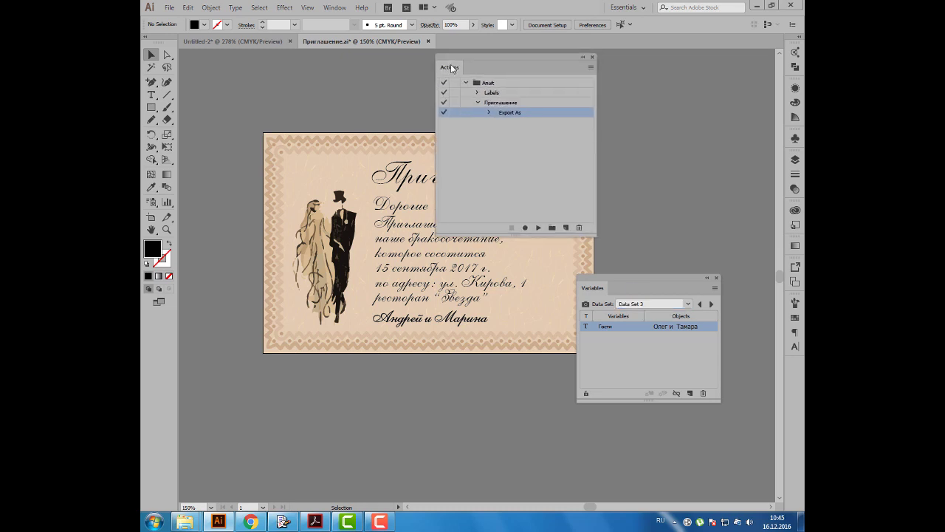
Step: Set up a Batch run of the Приглашение action with Override Action 'Export' Commands enabled
click(590, 69)
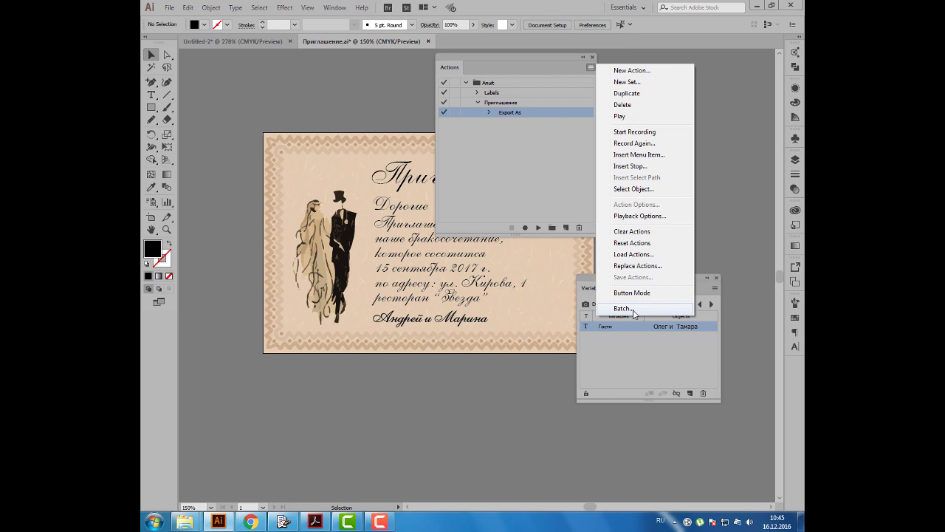
click(633, 309)
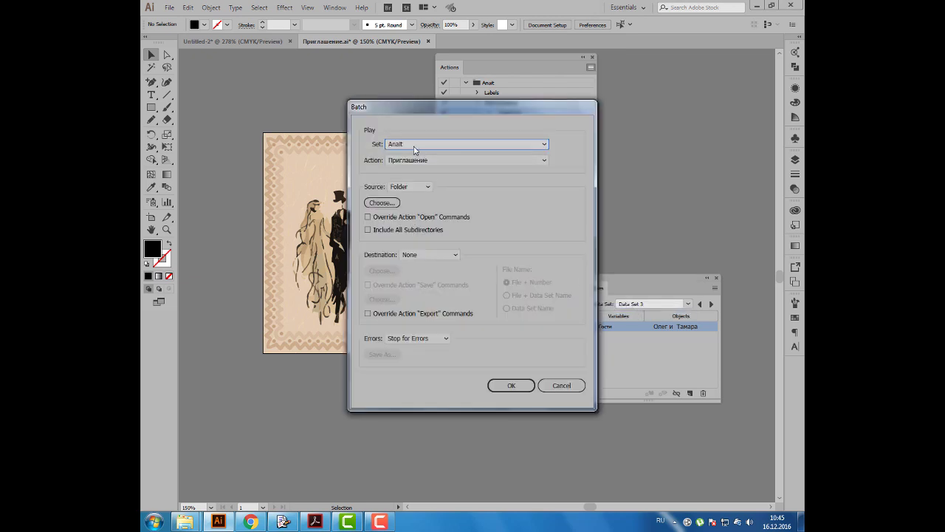
click(408, 161)
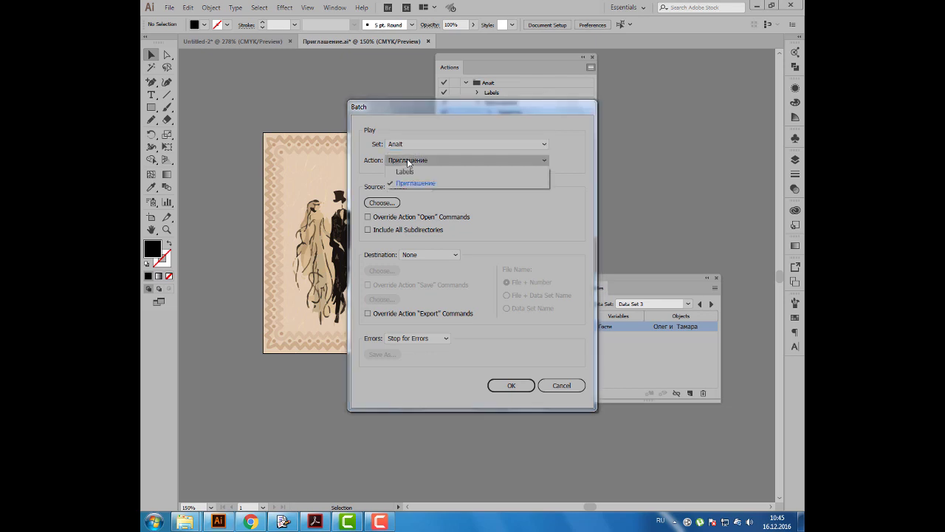
click(407, 163)
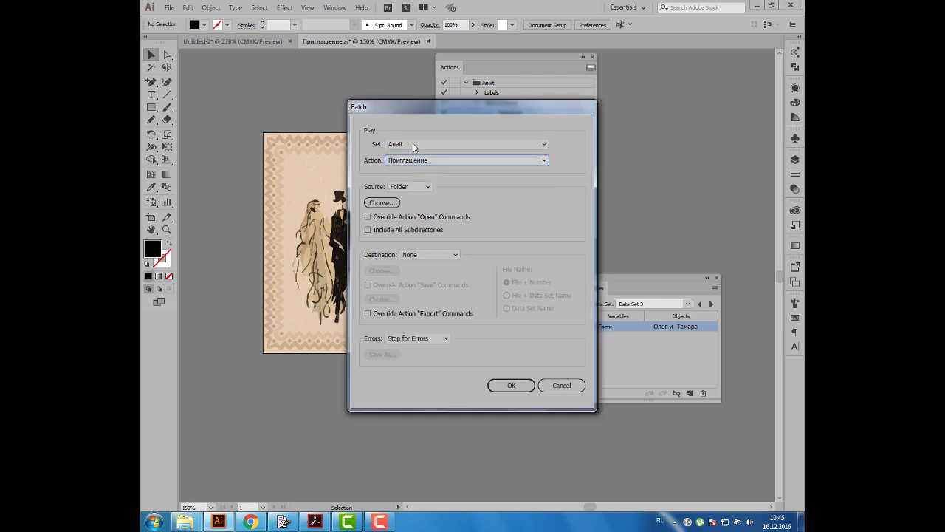
drag(422, 107, 506, 109)
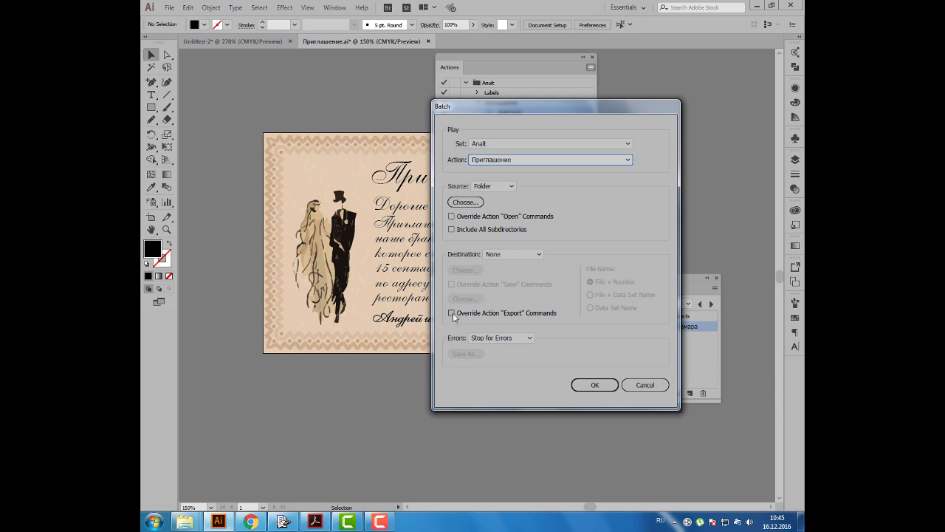
click(452, 314)
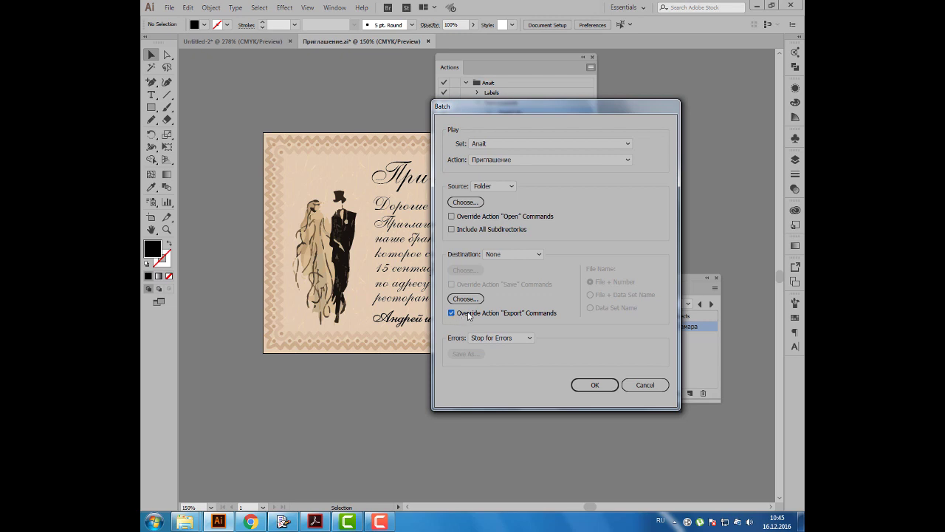
Step: Set the batch destination folder to E:\1\Переменные\Приглашение
click(473, 302)
click(472, 300)
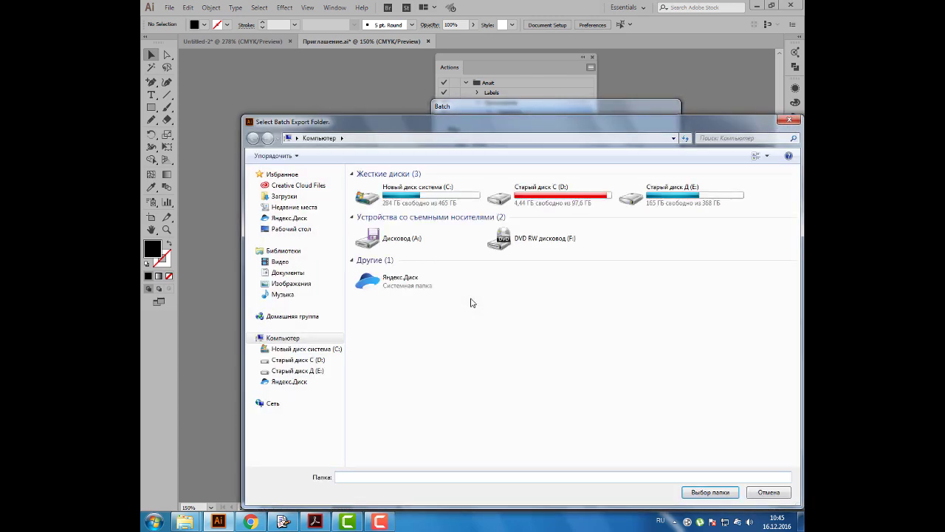
mouse_move(295, 310)
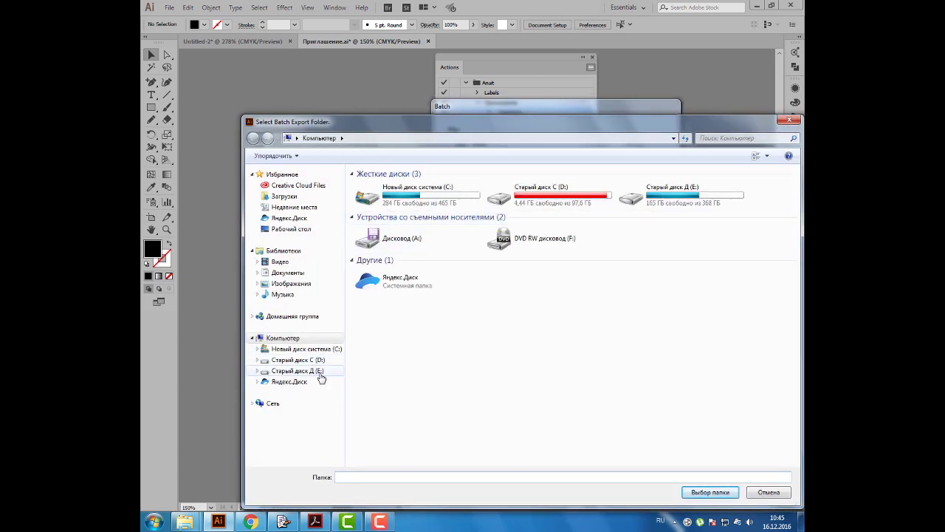
click(317, 371)
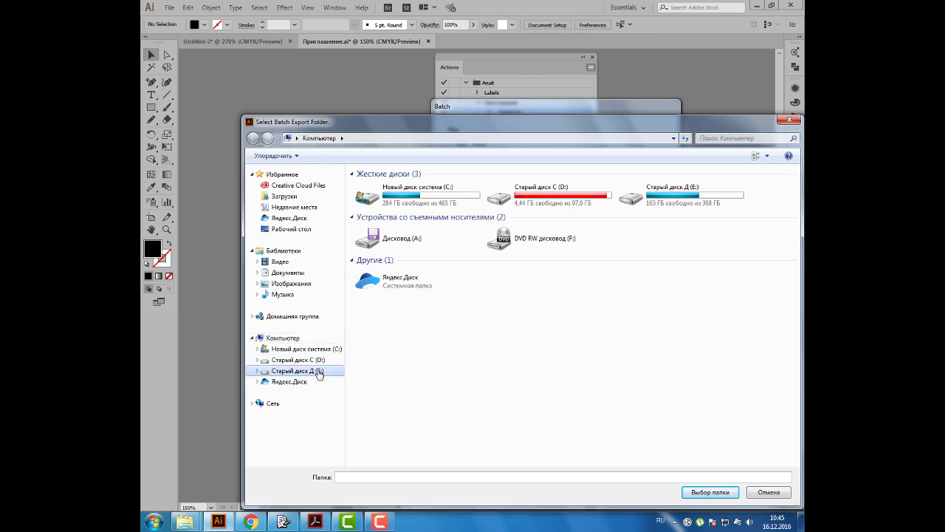
double_click(389, 198)
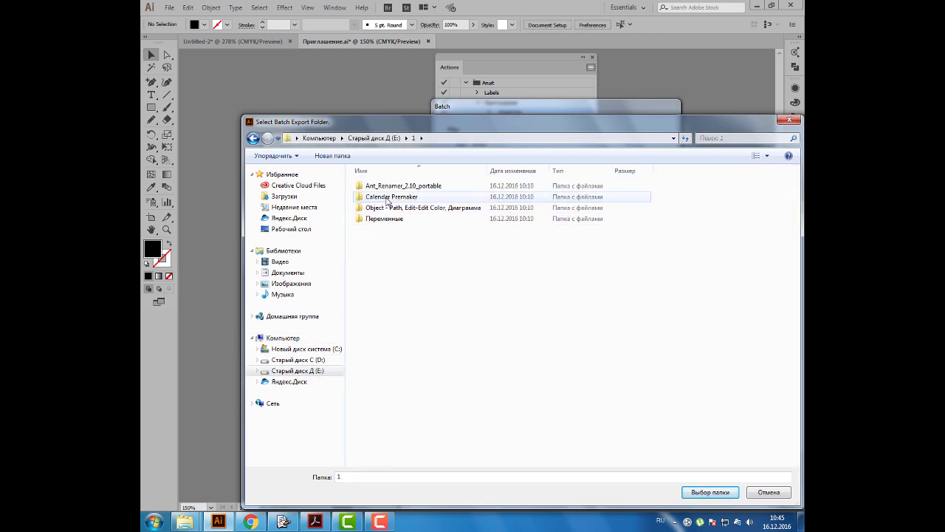
double_click(385, 219)
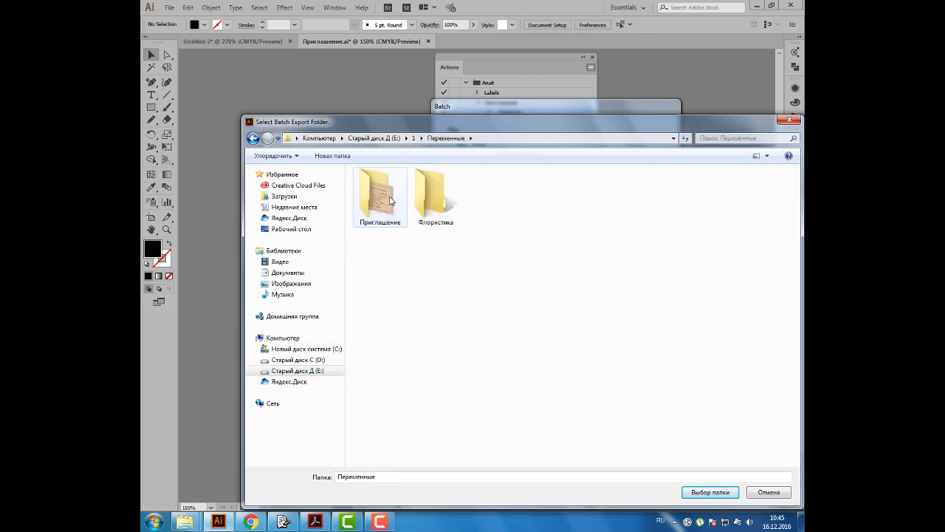
click(390, 201)
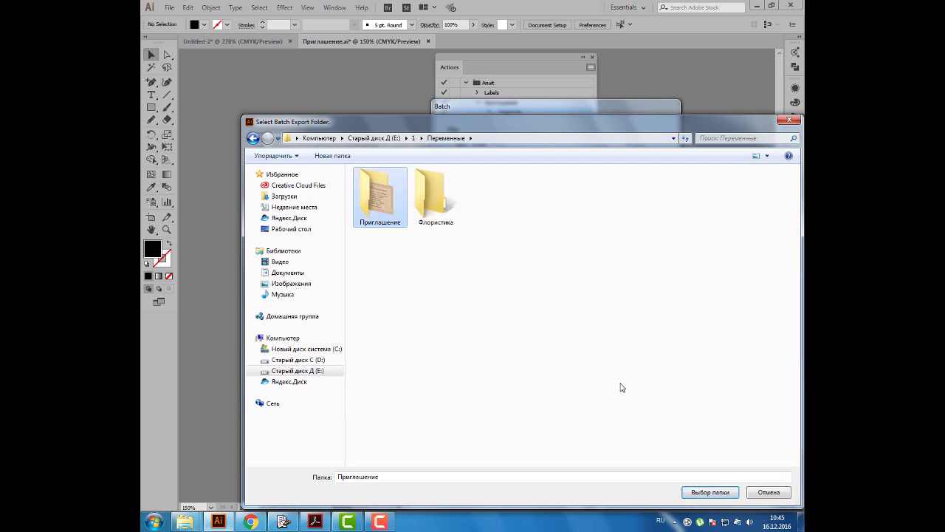
click(702, 492)
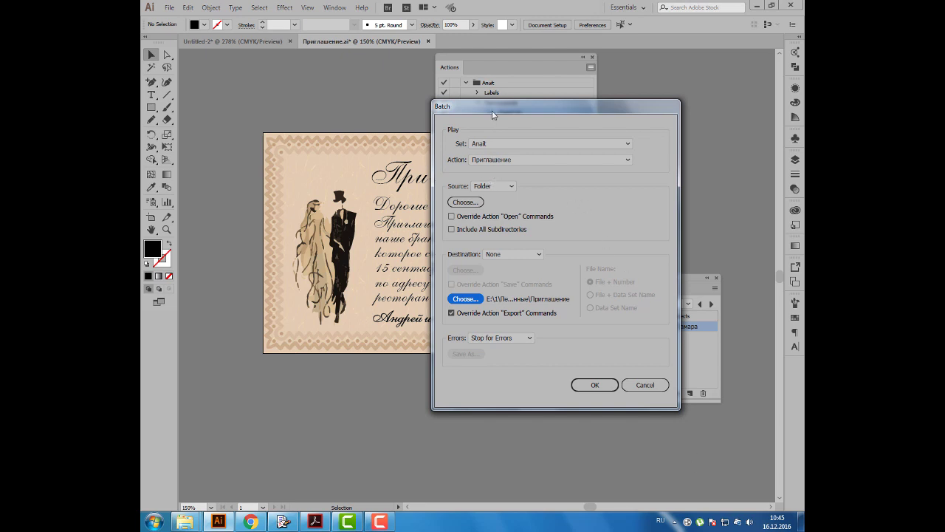
Step: Set the batch source to Data Sets and run the batch
drag(498, 115, 518, 114)
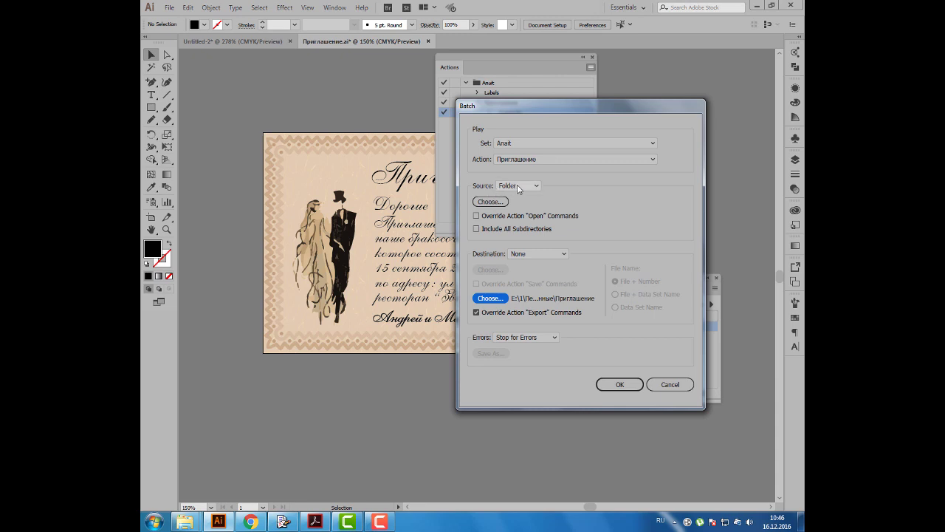
click(519, 187)
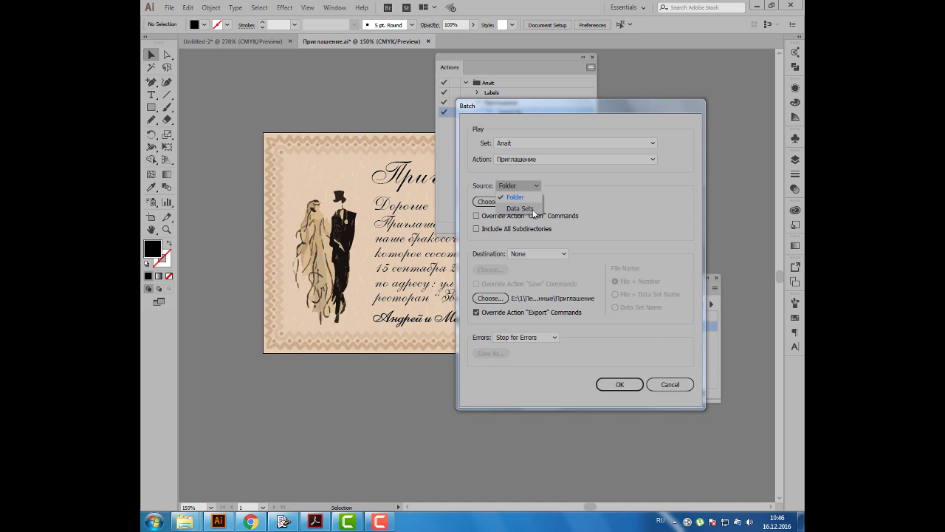
click(531, 209)
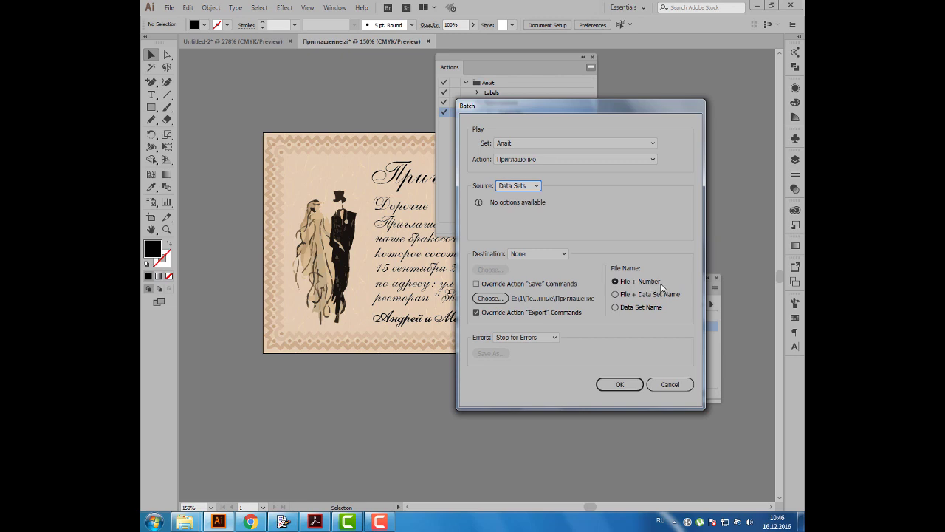
click(629, 385)
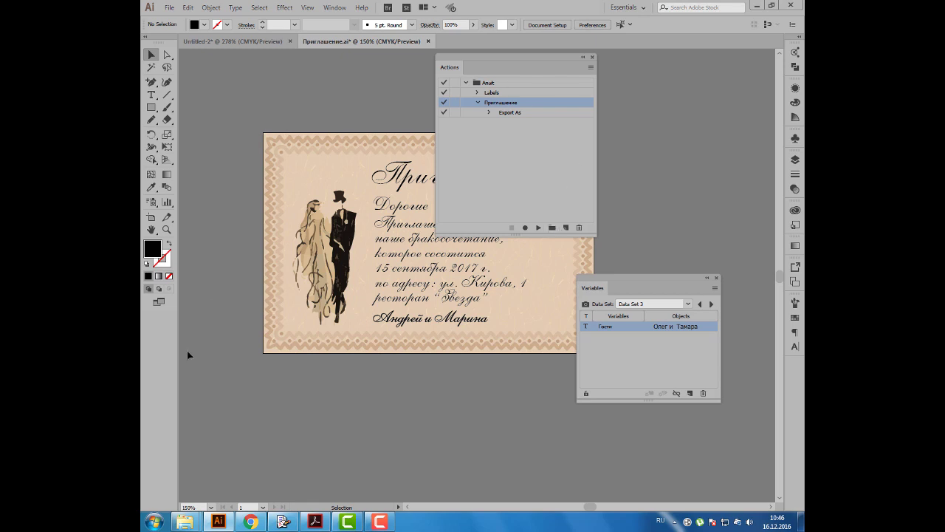
mouse_move(185, 522)
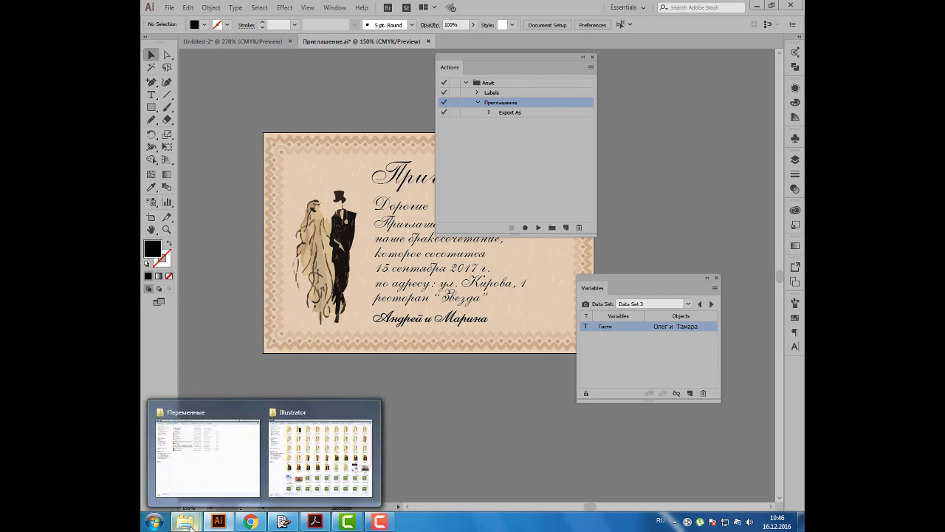
mouse_move(206, 454)
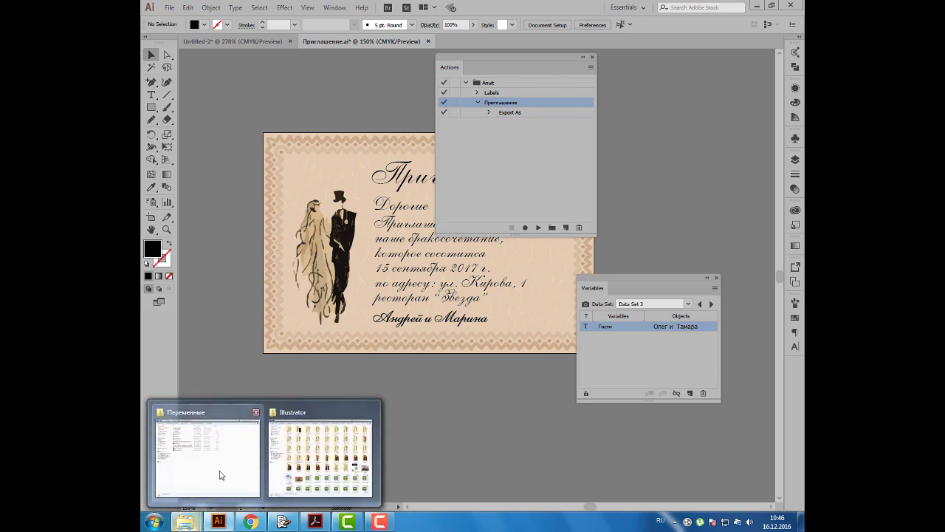
Step: Open the Приглашение output folder in Explorer and view its files as large icons
click(222, 475)
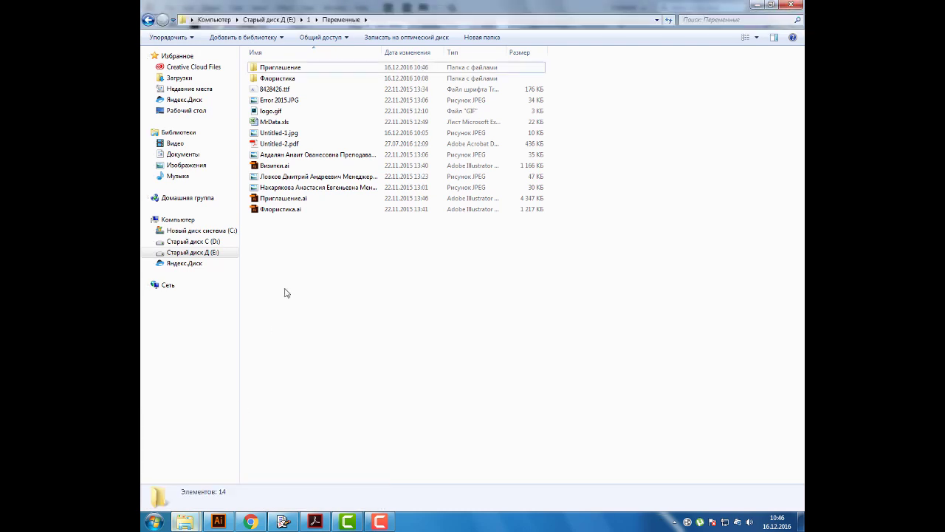
double_click(312, 68)
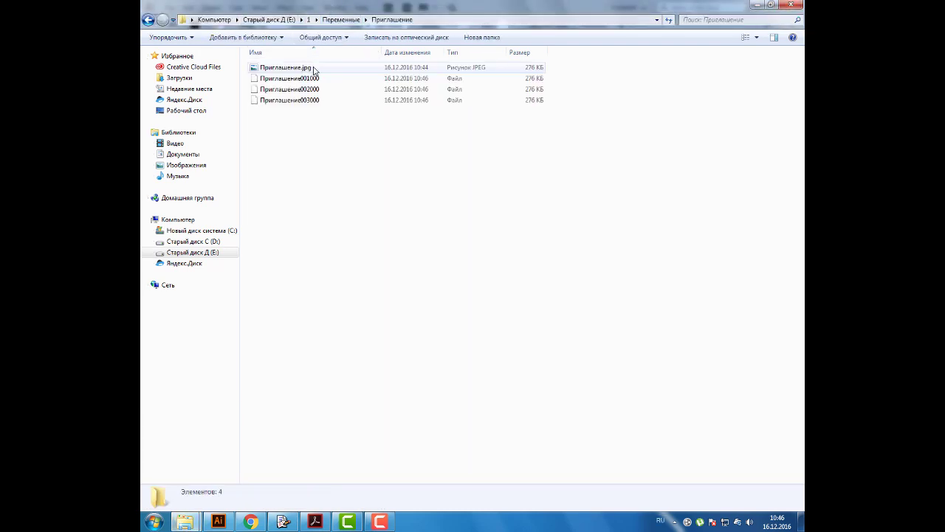
click(318, 79)
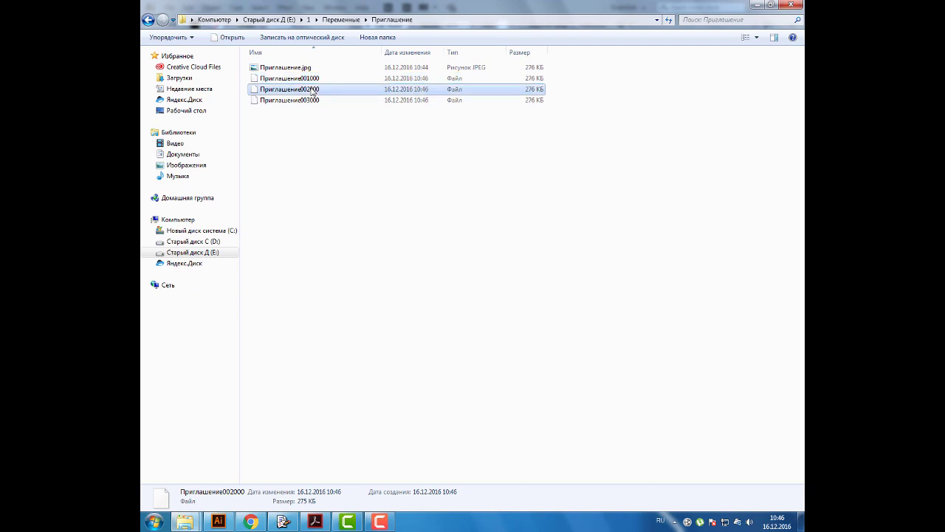
click(310, 100)
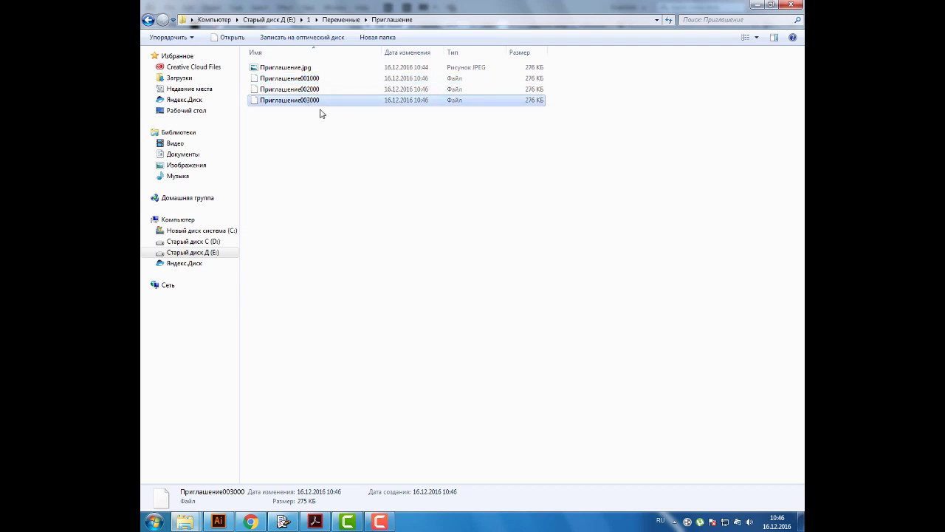
click(756, 37)
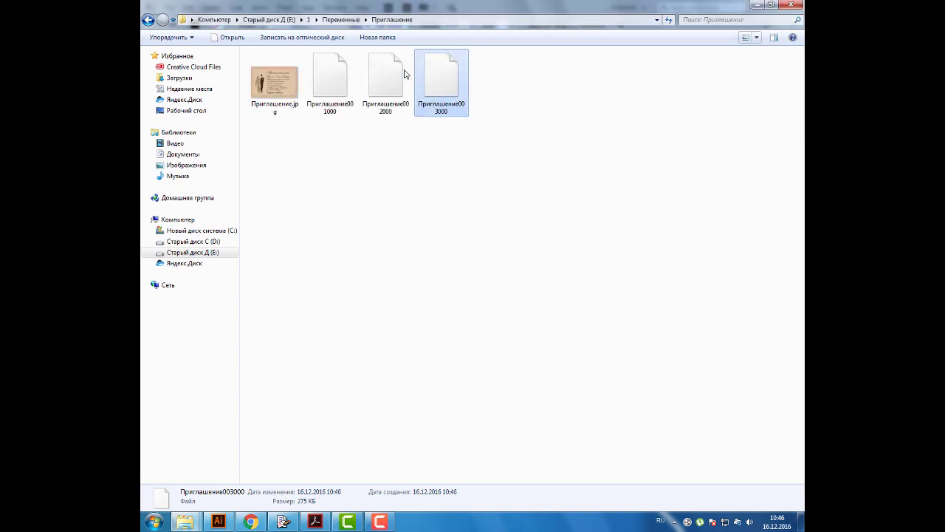
mouse_move(275, 85)
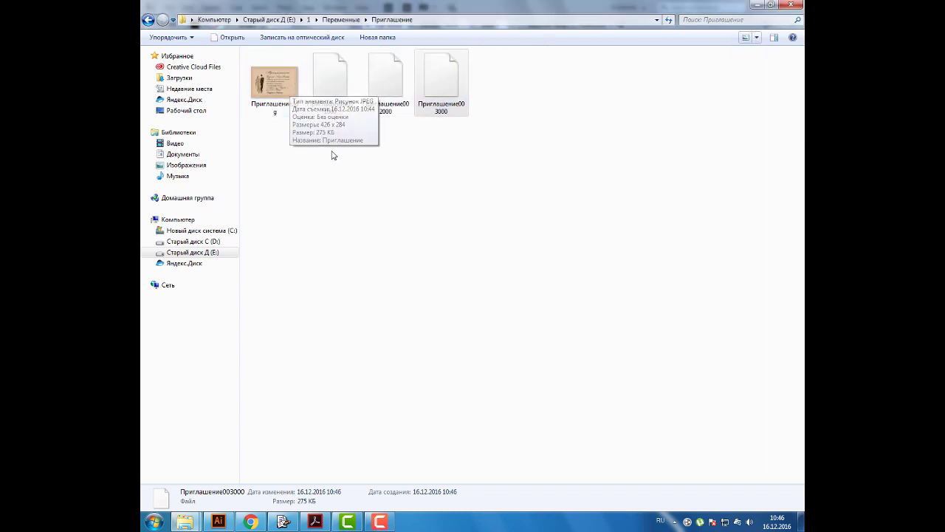
Step: Rename Приглашение001000 to Приглашение001000.jpg
drag(331, 155, 464, 55)
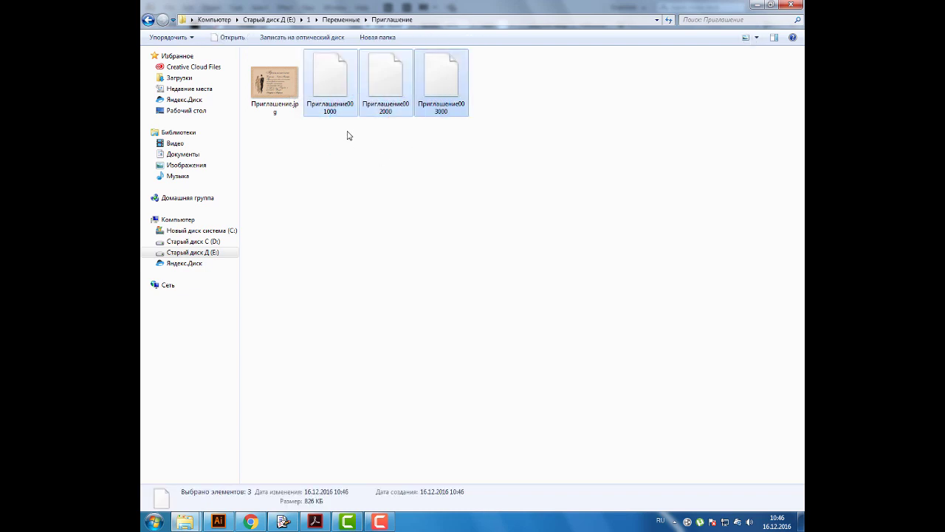
click(331, 112)
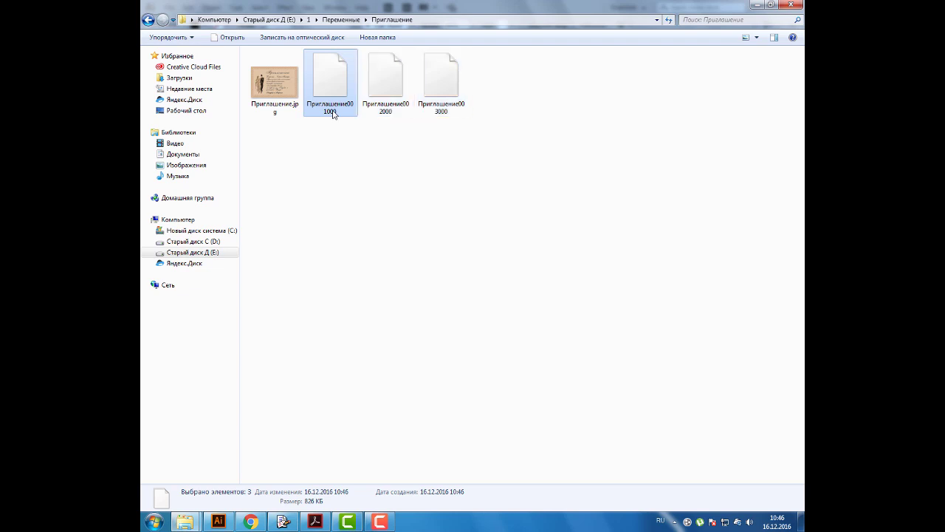
click(331, 111)
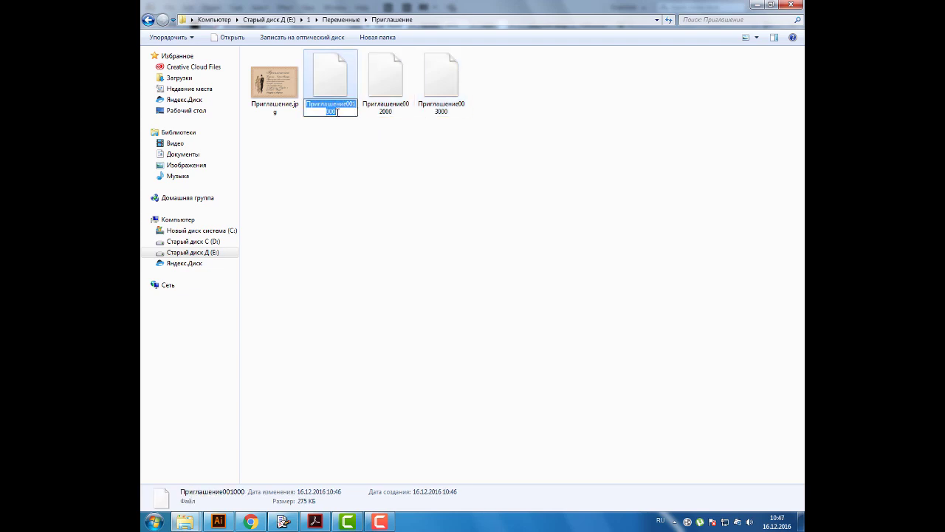
click(337, 112)
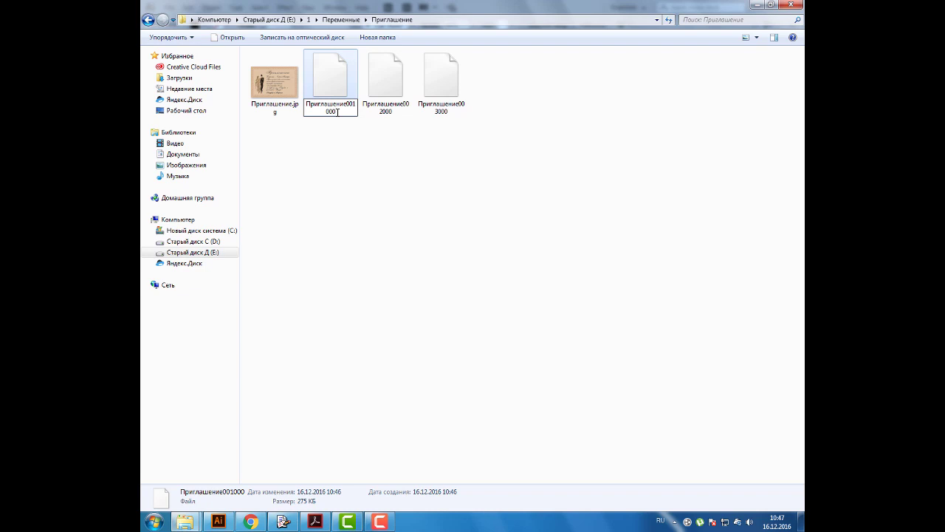
text(.)
key(alt+shift)
text(jpg)
key(Return)
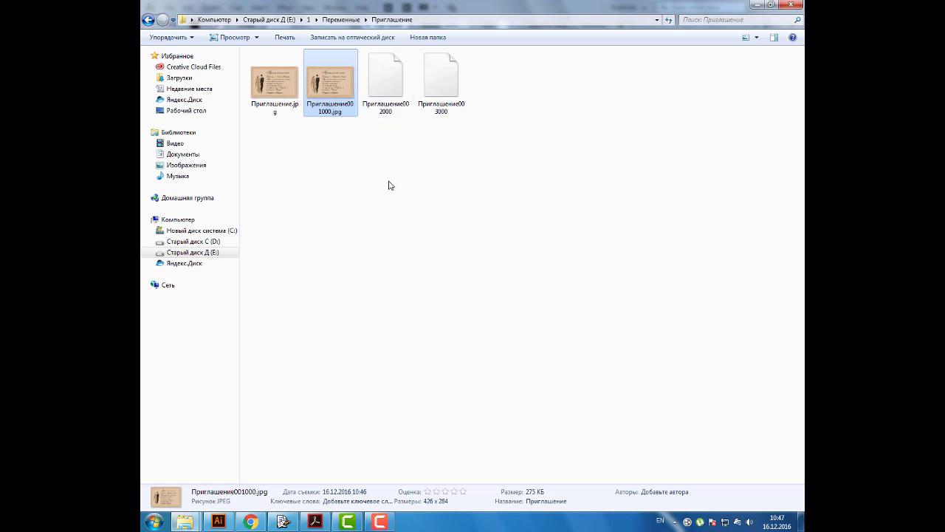
Step: Add the Приглашение folder's four files to Ant Renamer's file list
click(283, 522)
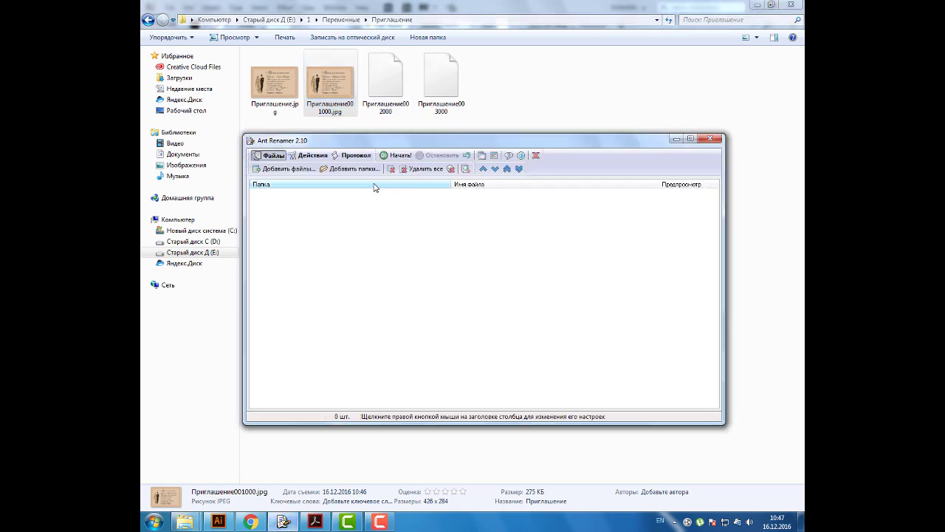
drag(365, 152, 371, 130)
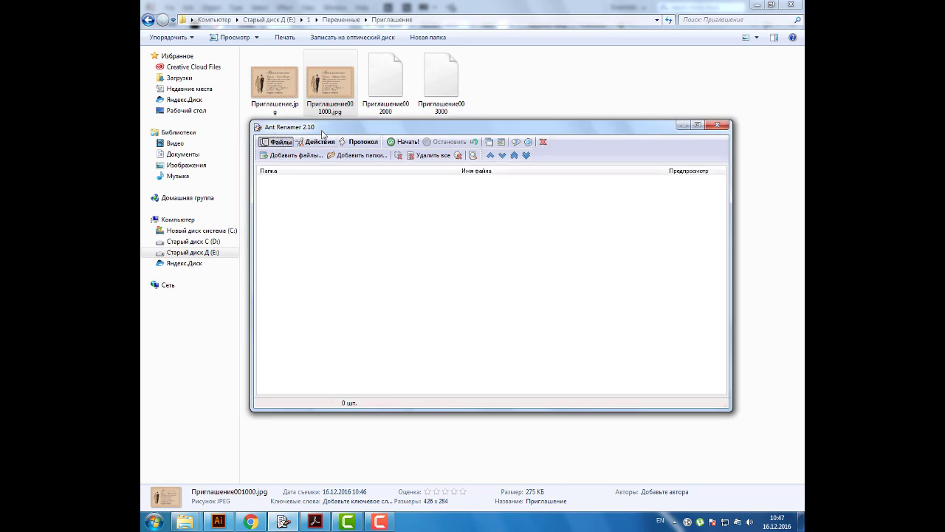
drag(325, 132, 330, 127)
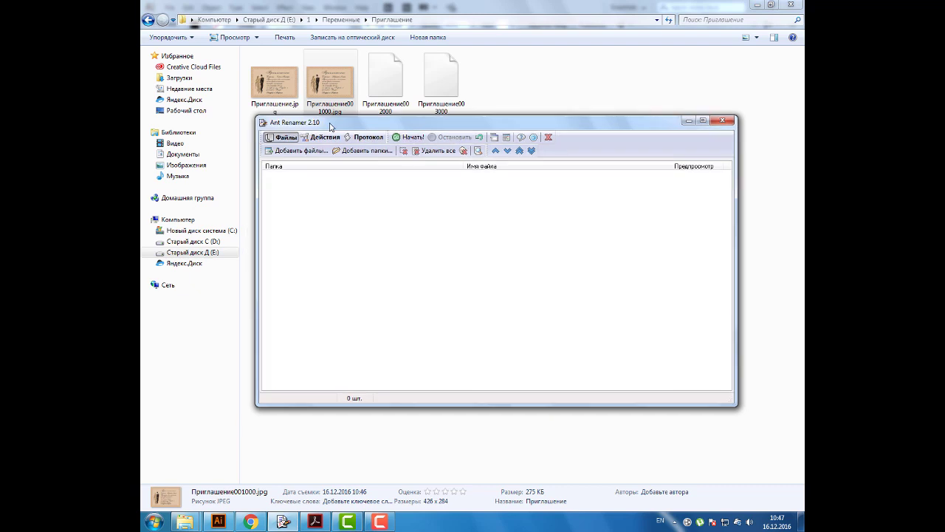
click(361, 151)
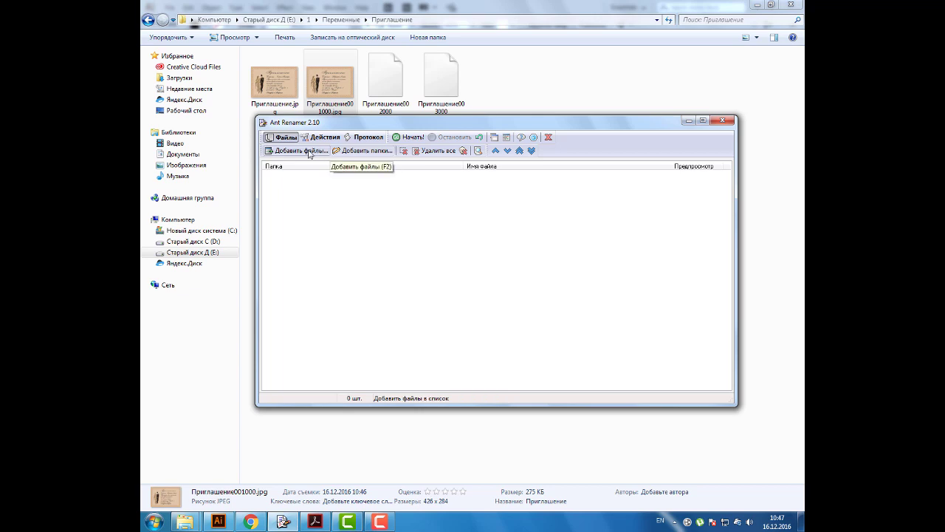
click(361, 152)
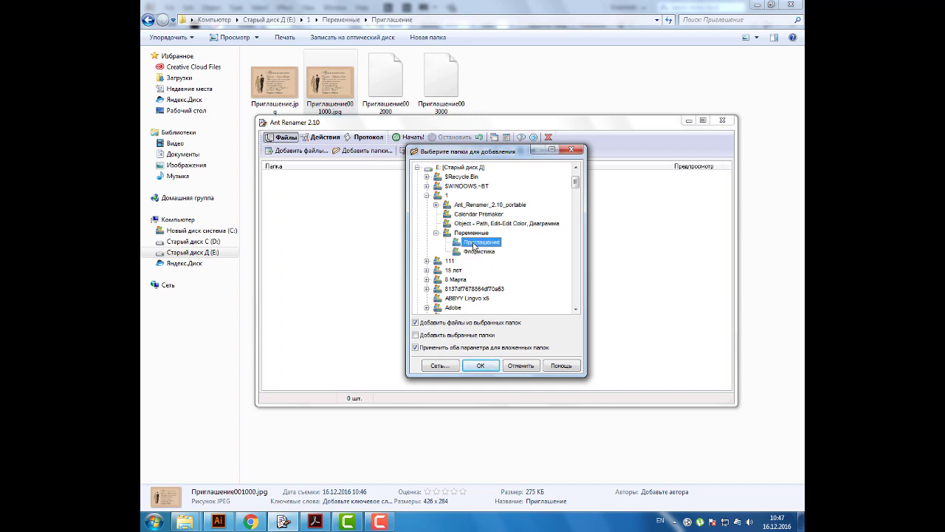
click(492, 367)
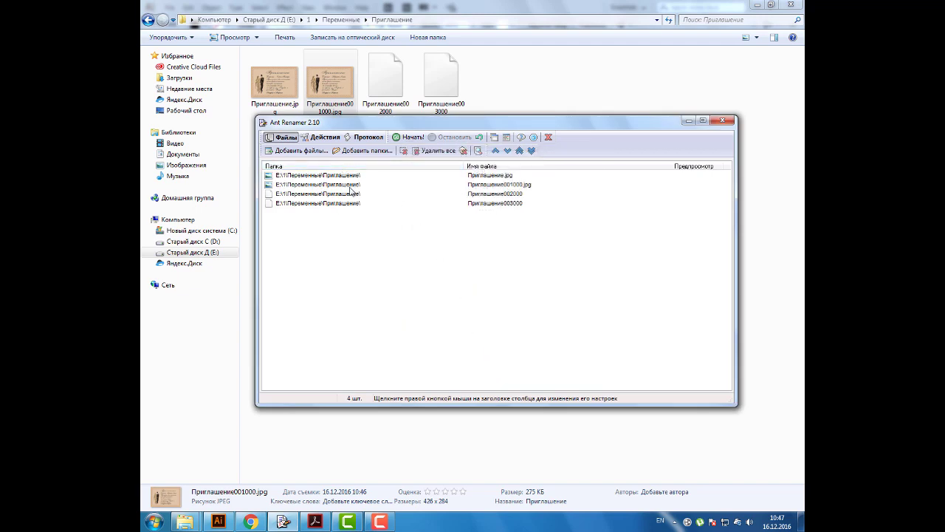
Step: Change the extension of the listed files to jpg with Ant Renamer's extension action
click(325, 139)
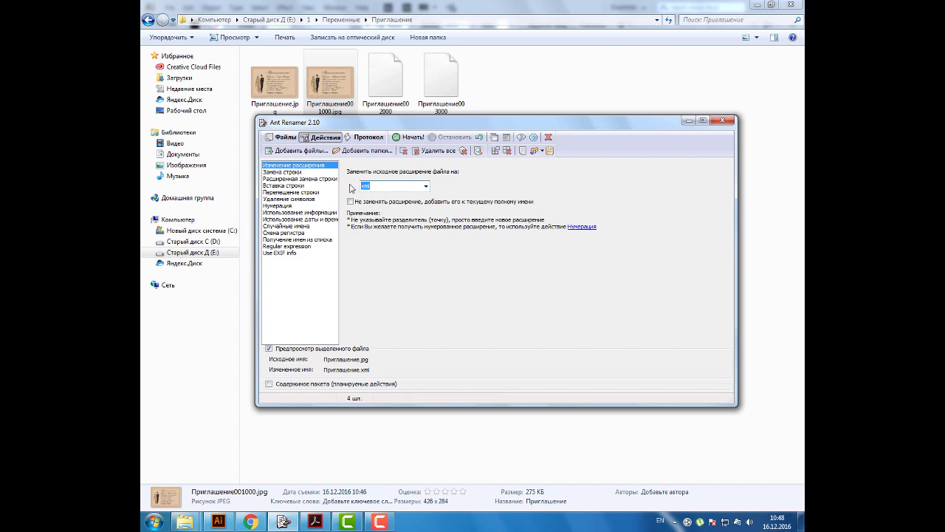
key(BackSpace)
text(p)
text(g)
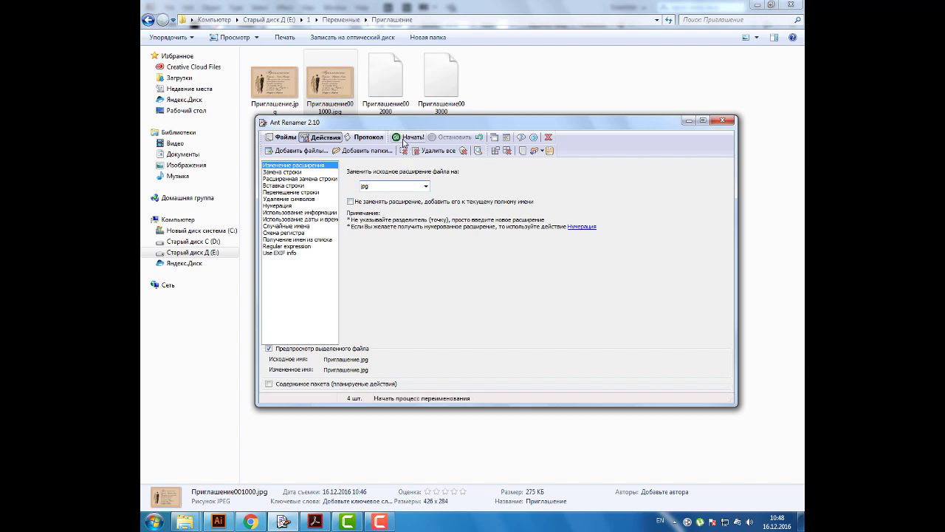
click(403, 137)
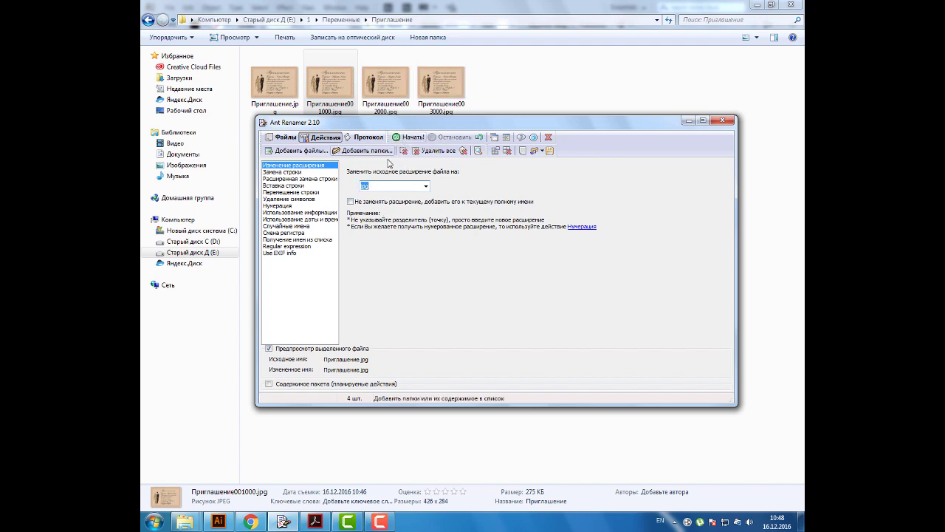
click(283, 138)
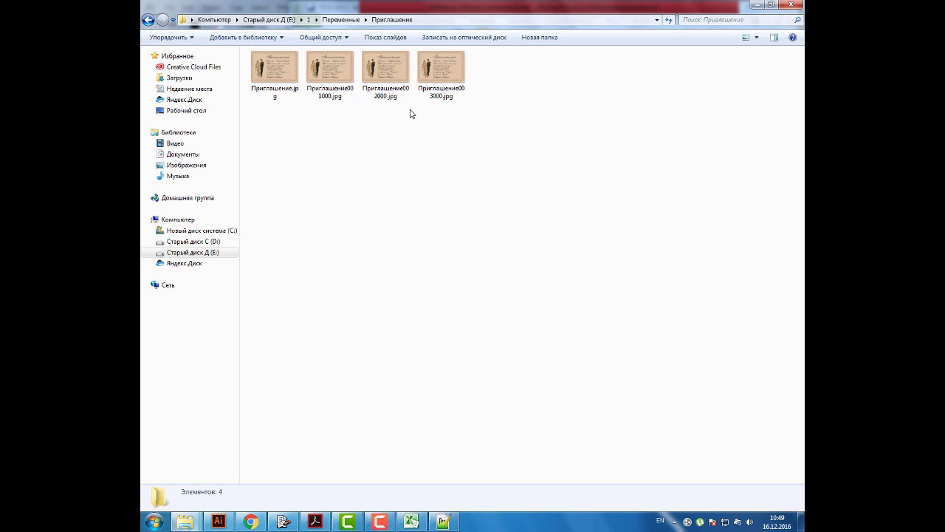
Step: Bring the Illustrator invitation forward and move the Actions and Variables panels left
click(218, 521)
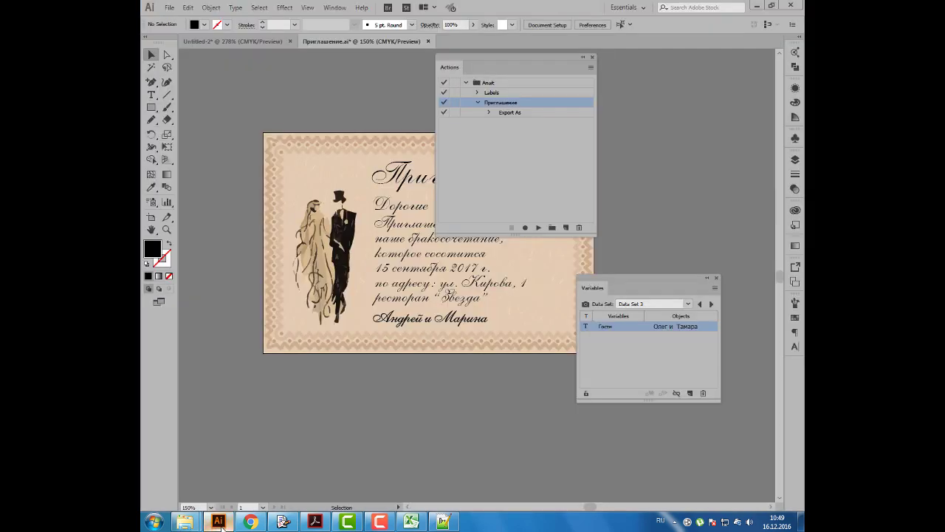
drag(496, 70, 582, 70)
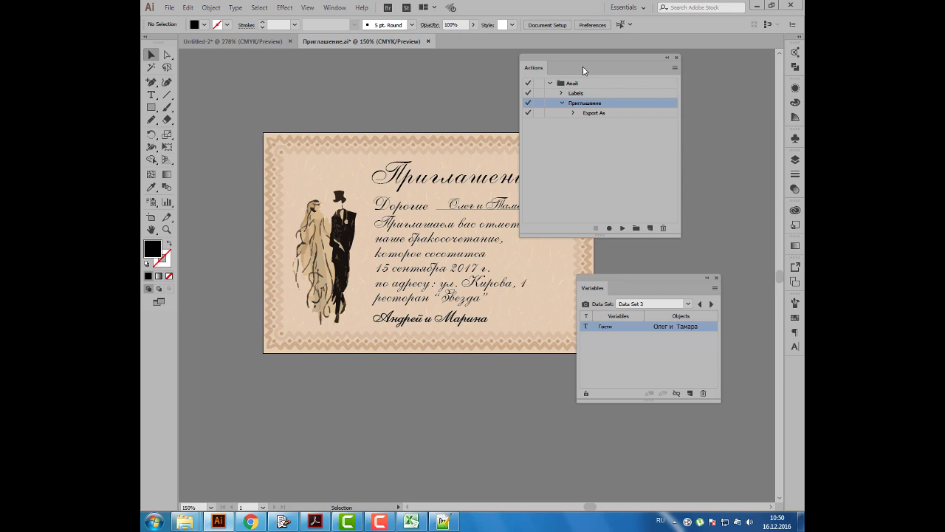
drag(583, 69, 539, 68)
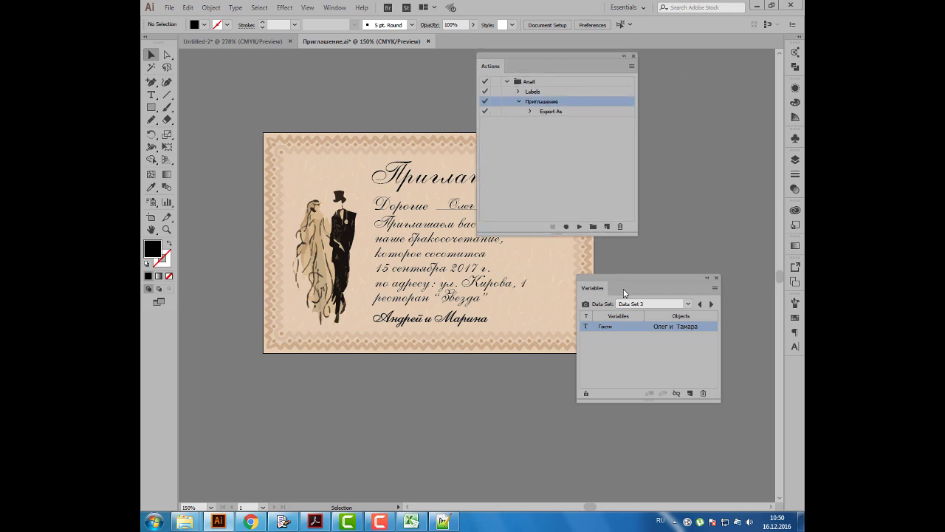
drag(620, 288, 534, 274)
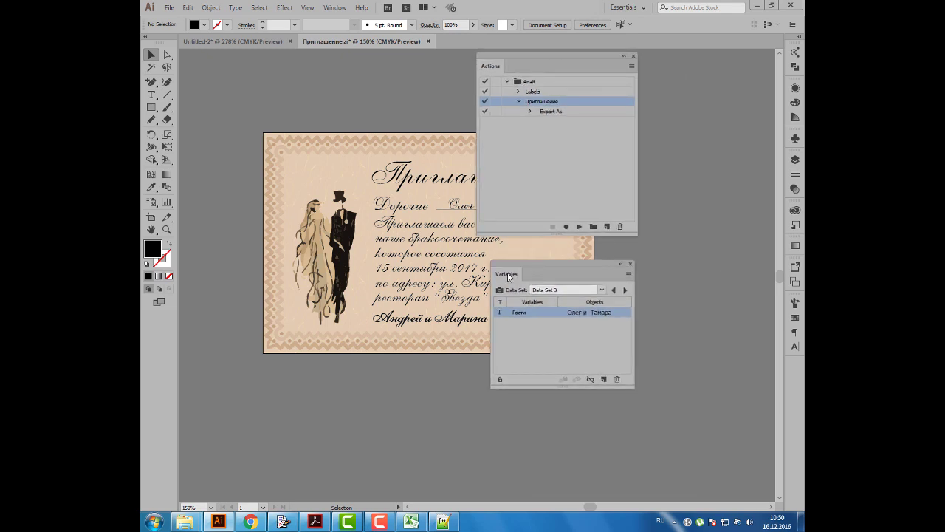
Step: Try loading a variable library from the Variables panel, then cancel
click(628, 275)
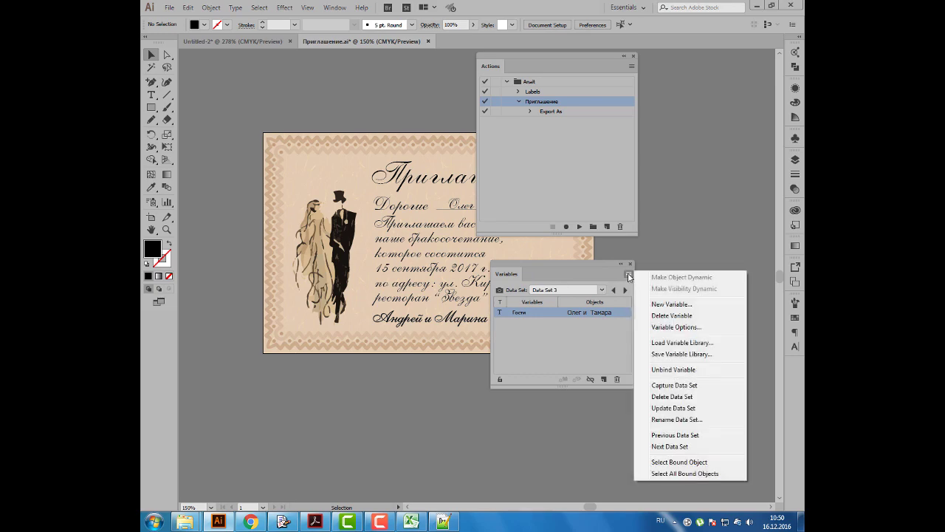
click(674, 344)
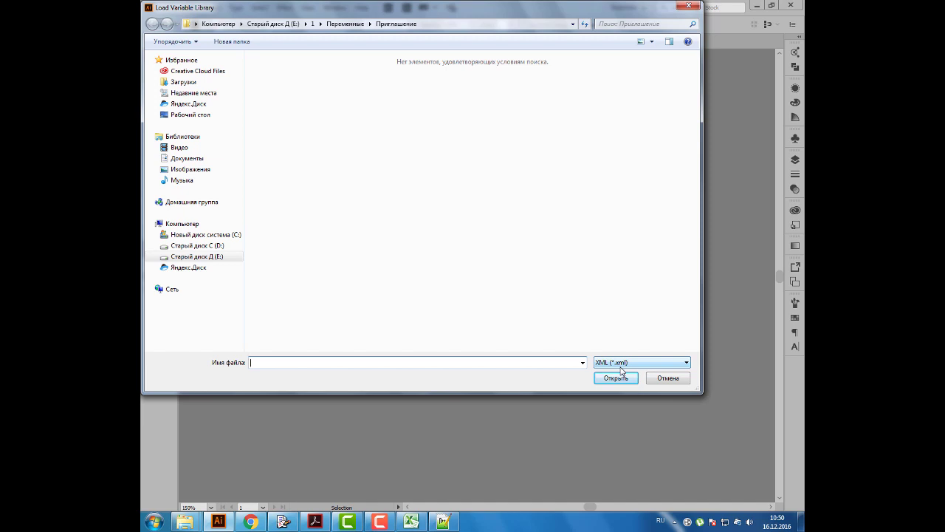
click(667, 377)
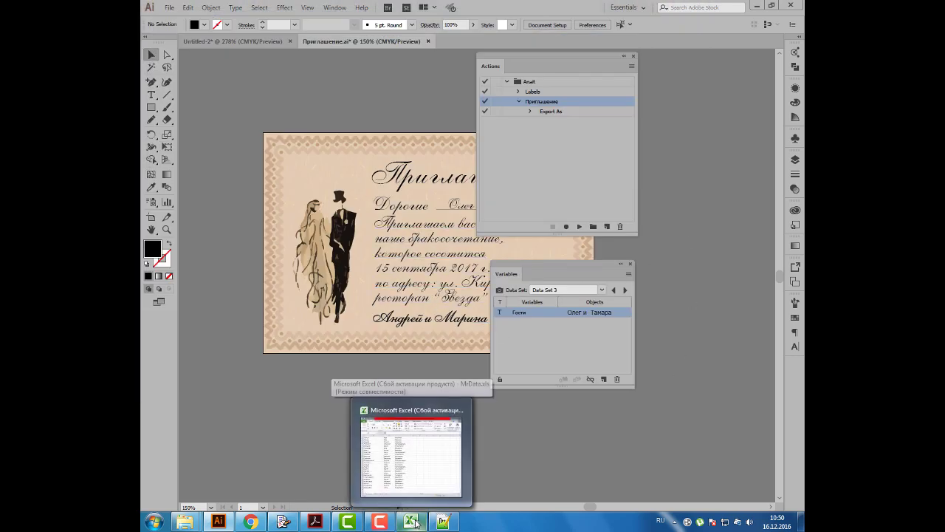
Step: Copy the guest surnames, first names and patronymics in A1:C25 of MrData.xls
click(414, 522)
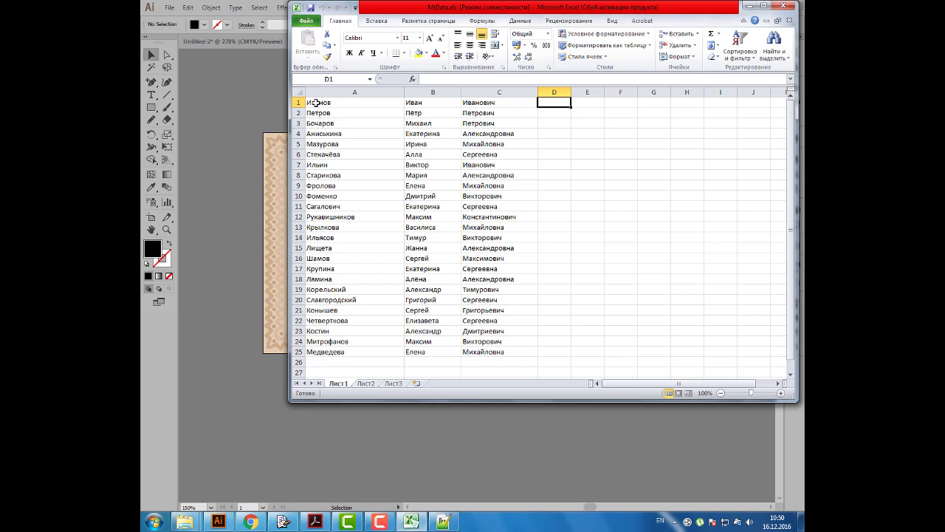
mouse_move(316, 104)
mouse_down()
mouse_move(436, 112)
mouse_move(516, 352)
mouse_up()
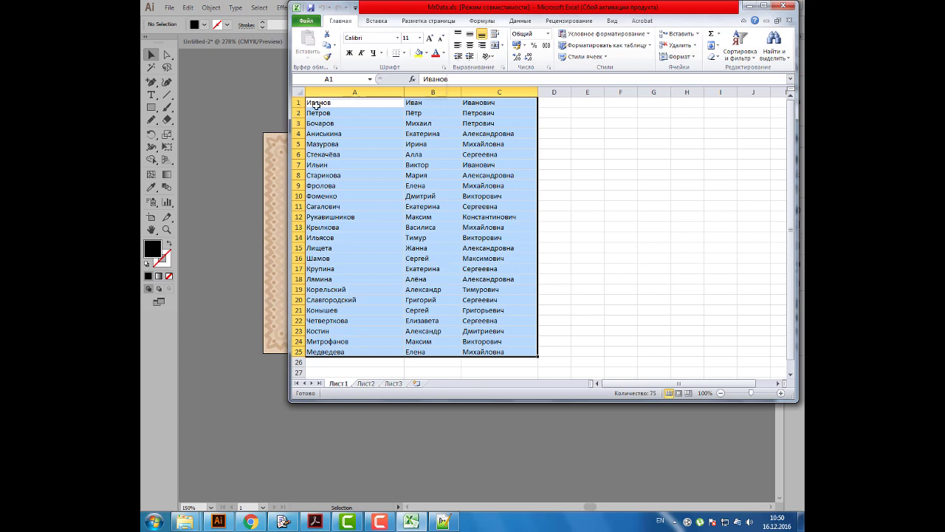
right_click(316, 106)
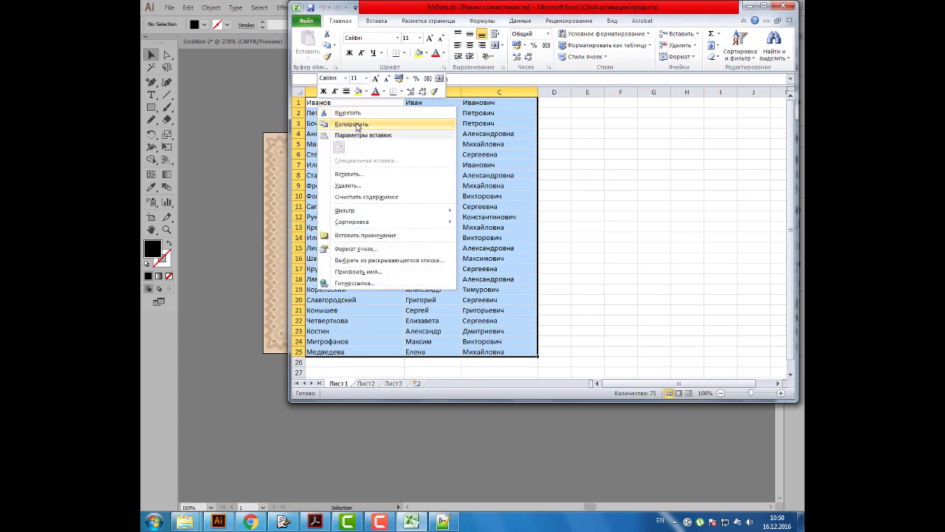
click(356, 125)
click(233, 350)
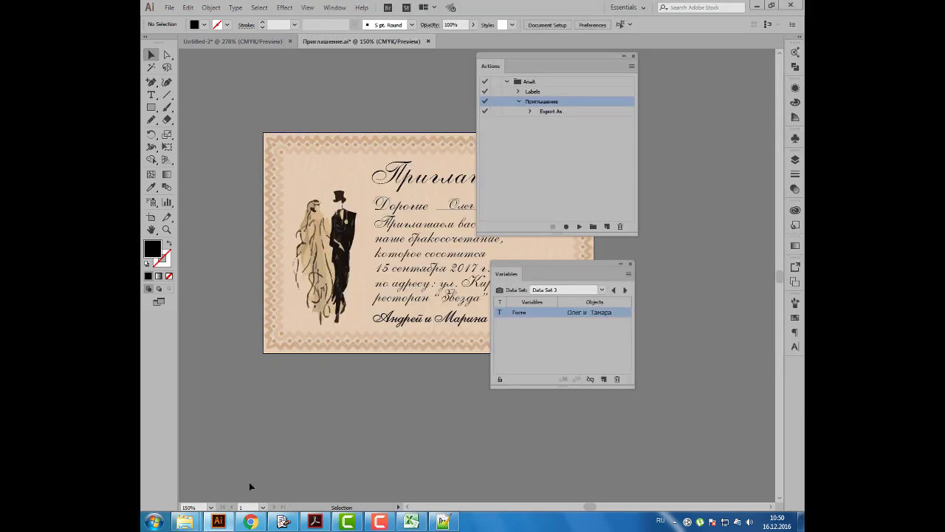
Step: Search Google for 'mr da' and open the Mr. Data Converter page
click(251, 522)
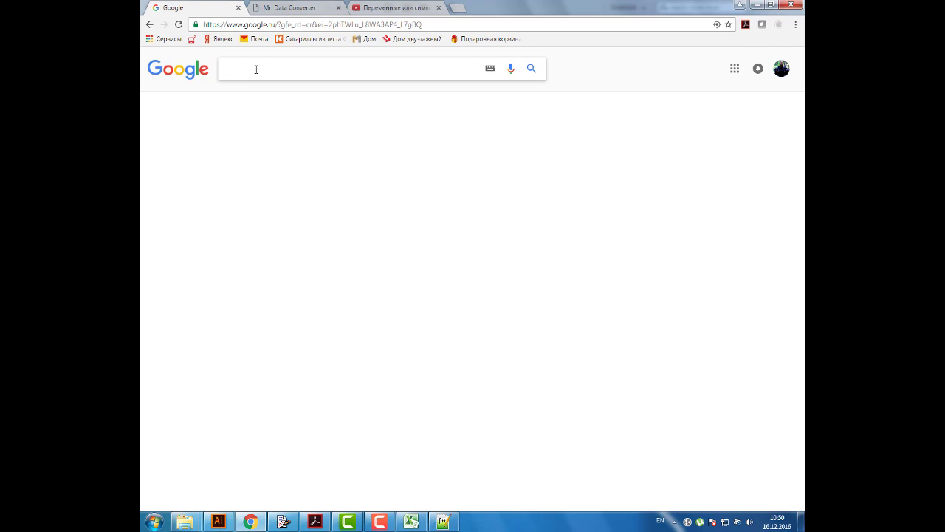
text(mr da)
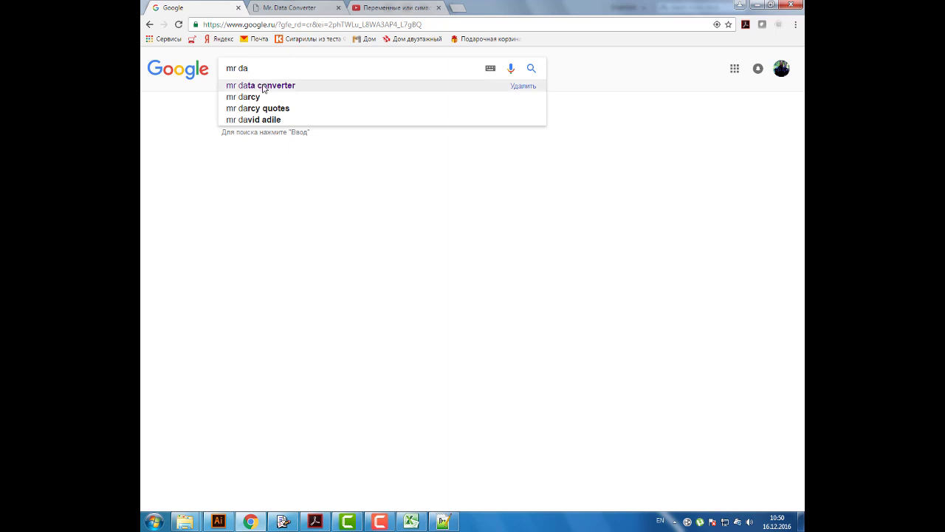
click(264, 86)
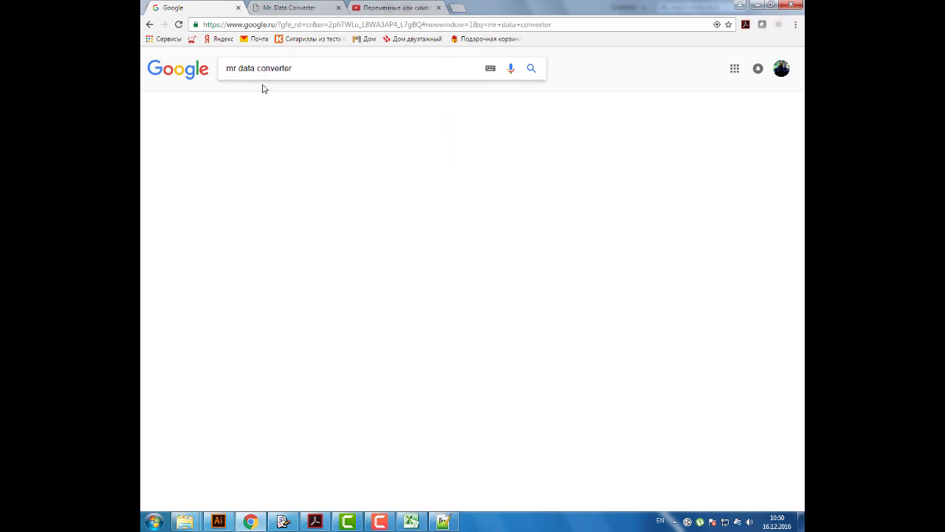
click(294, 9)
Step: Paste the copied guest names into Mr. Data Converter's input box
click(349, 193)
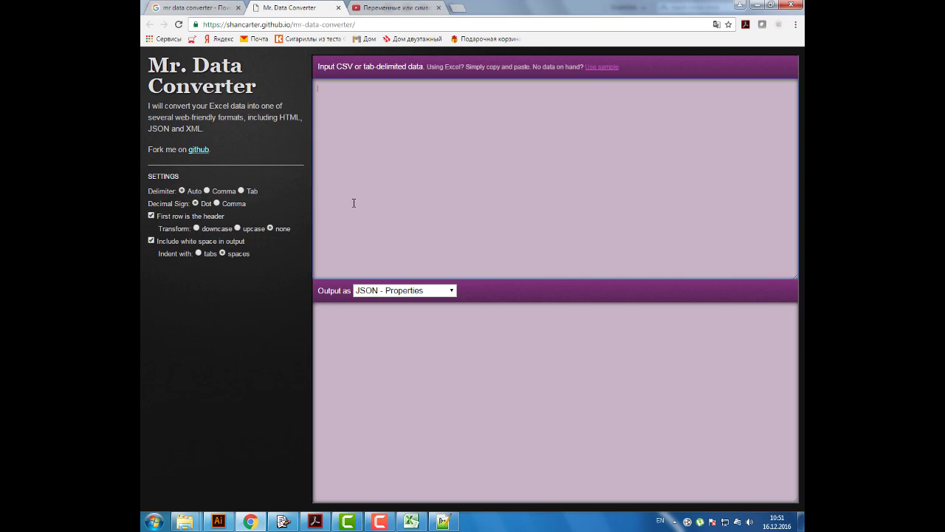
right_click(345, 90)
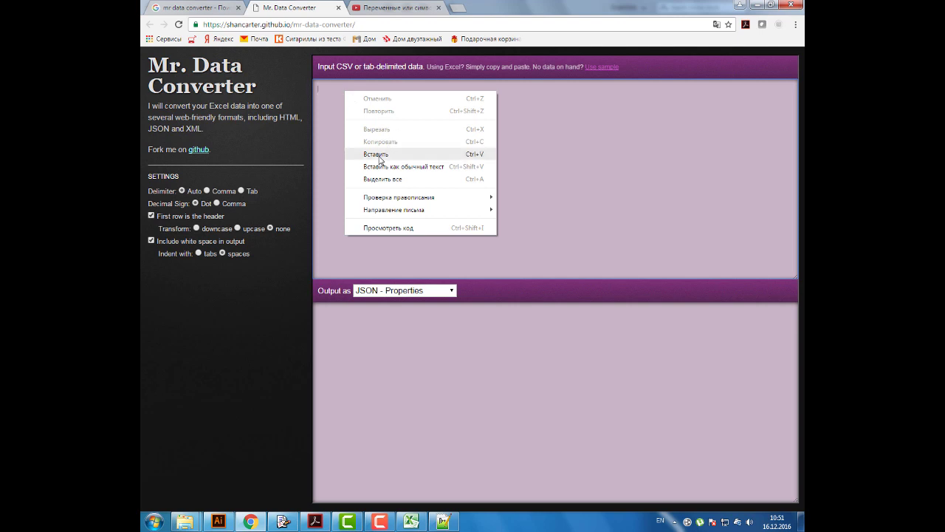
click(379, 157)
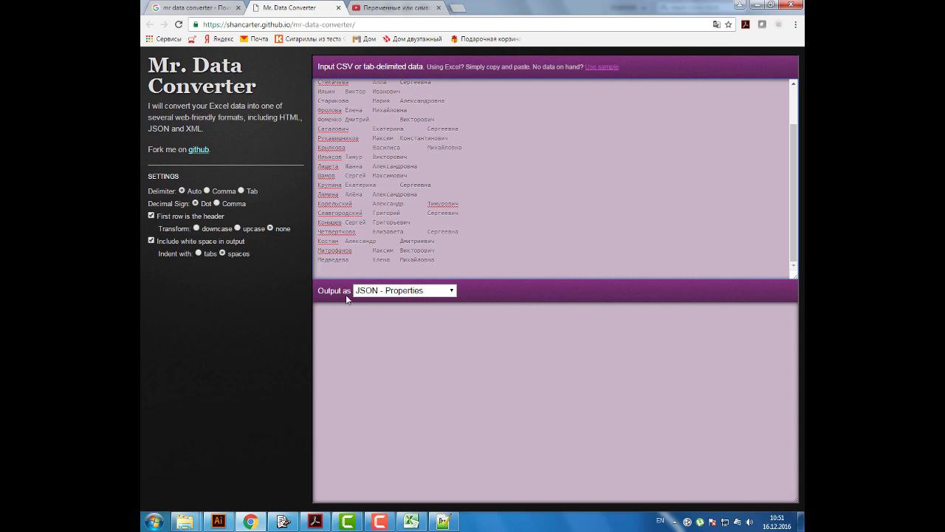
click(452, 292)
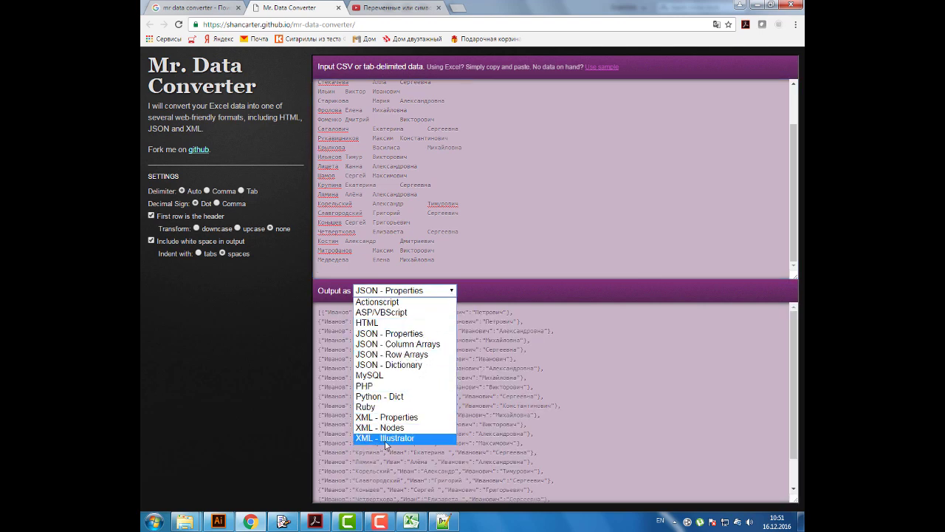
Step: Set the output to XML - Illustrator, select all of it, and open a blank Notepad++ document
click(420, 440)
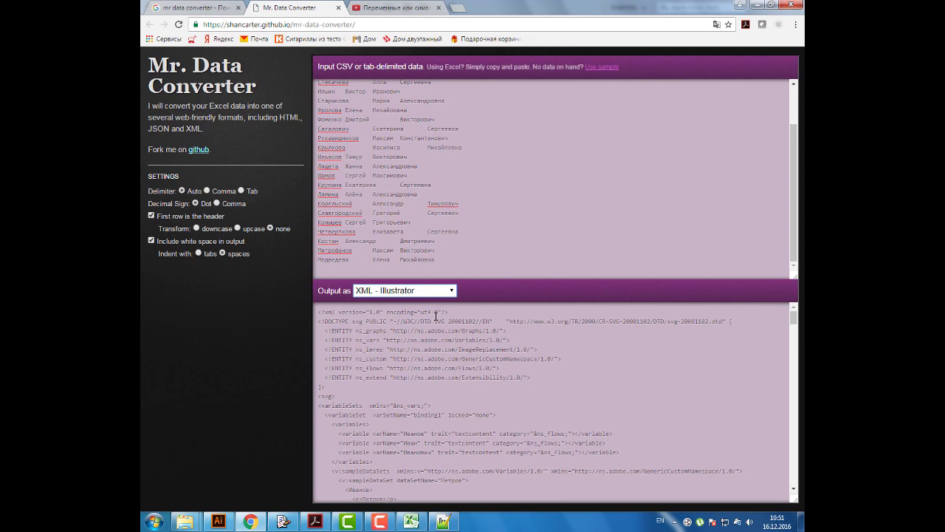
click(384, 321)
key(ctrl+a)
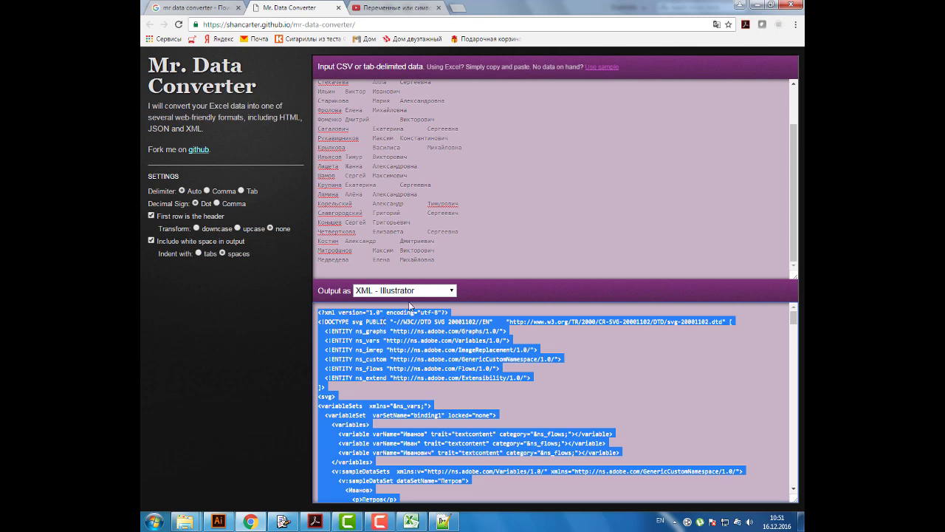
click(443, 521)
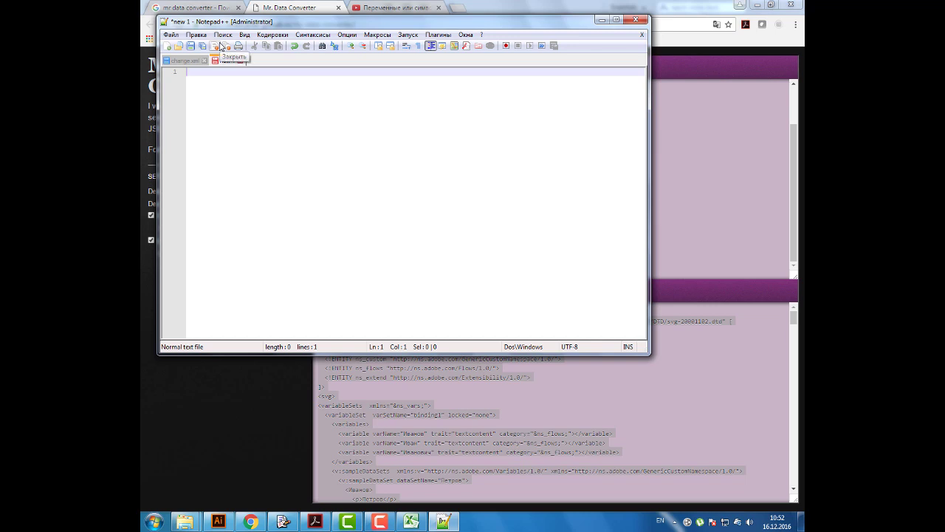
Step: Paste the XML into Notepad++ and browse Save As to E:\1\Переменные\Флористика
key(ctrl+v)
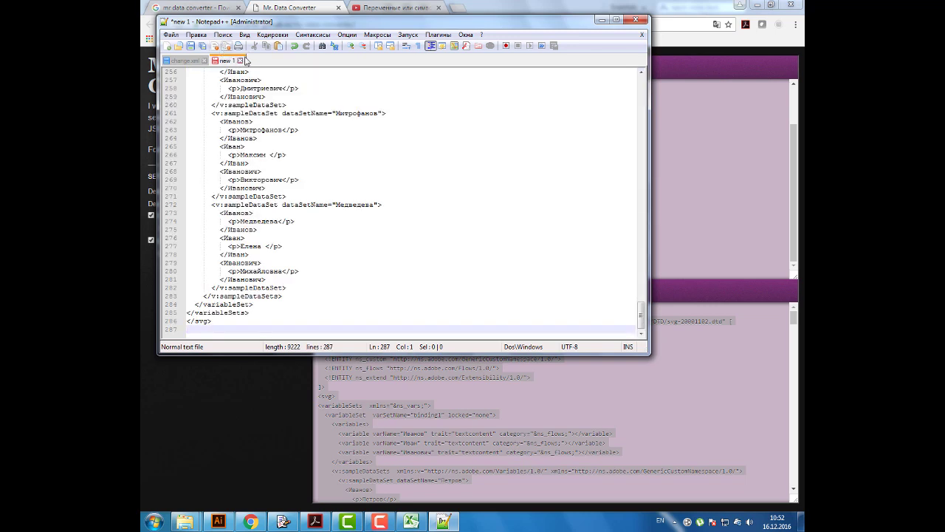
click(172, 36)
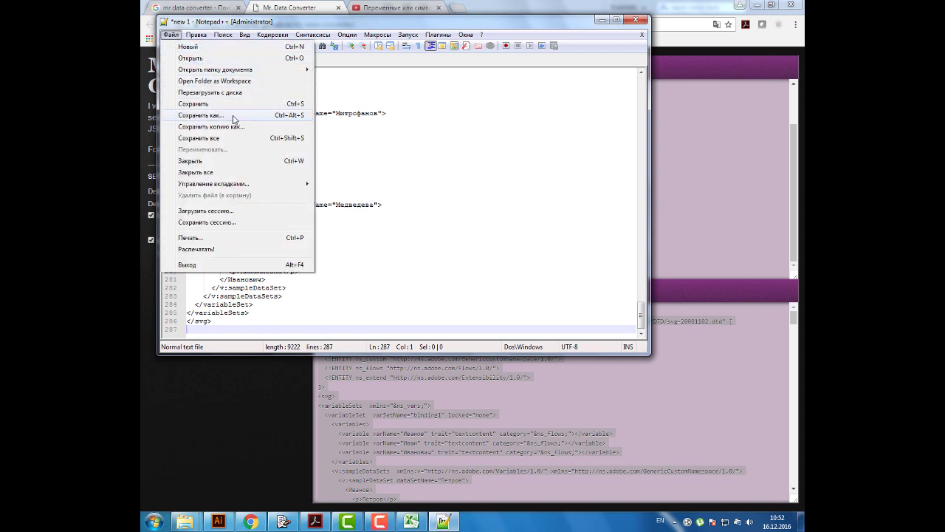
click(234, 119)
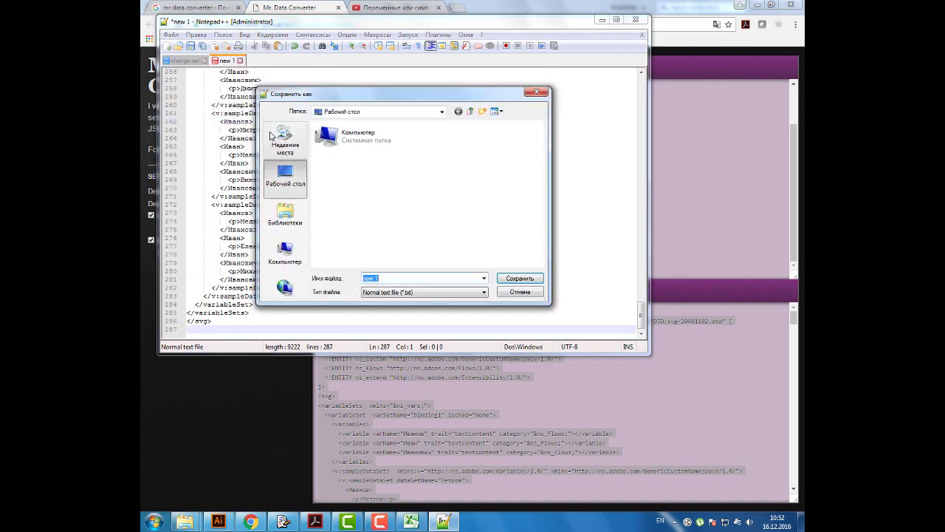
click(298, 259)
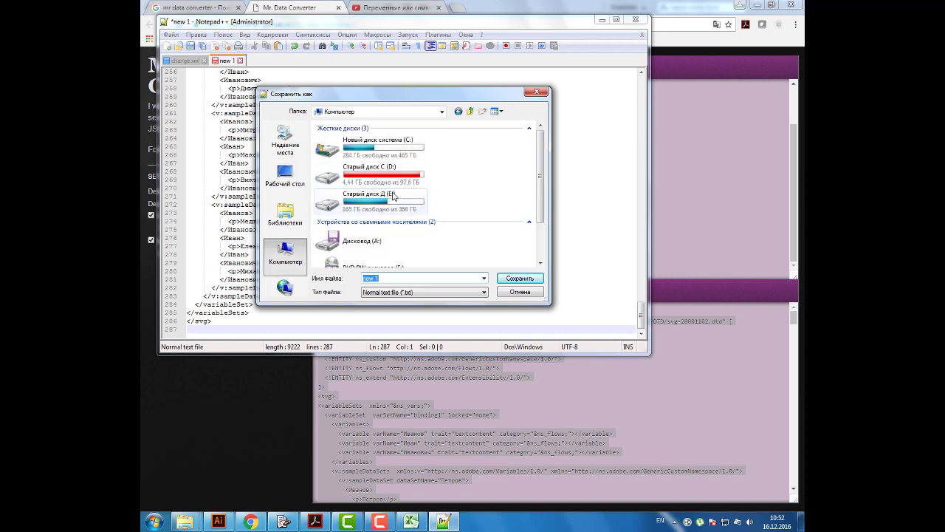
double_click(393, 201)
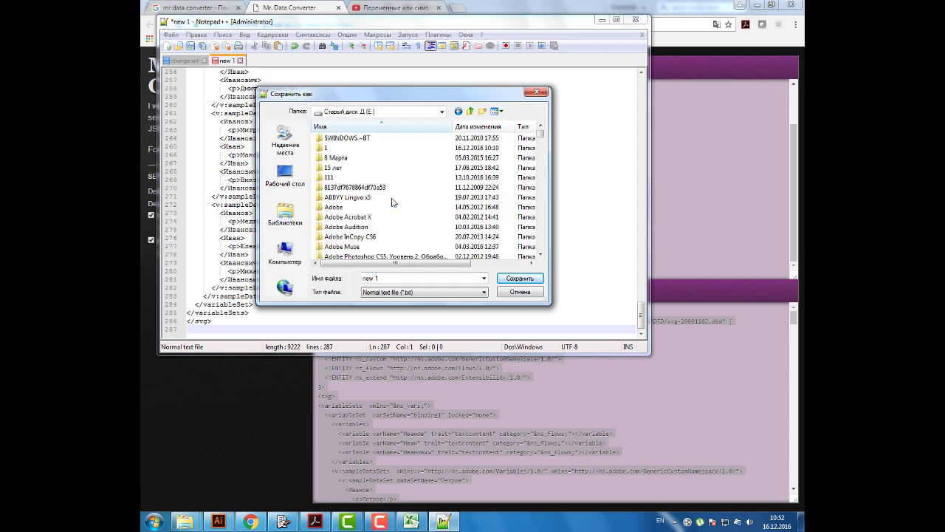
double_click(334, 149)
click(334, 168)
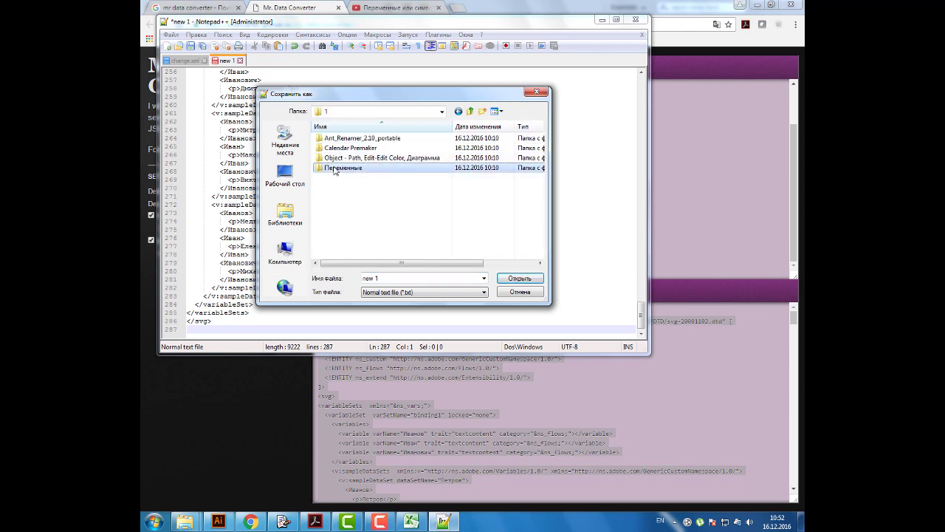
double_click(334, 169)
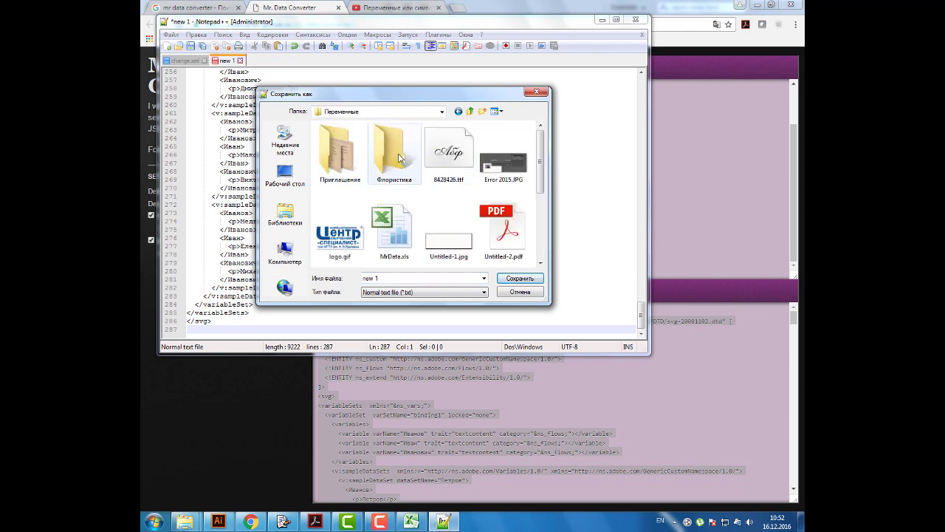
double_click(398, 158)
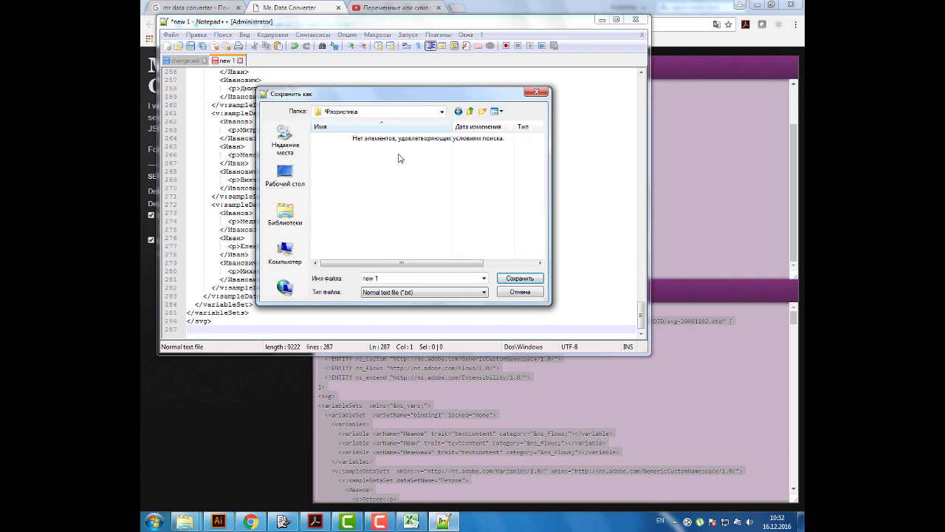
Step: Save the document as new 1.xml with the eXtensible Markup Language file type
click(442, 293)
scroll(429, 323, down, 5)
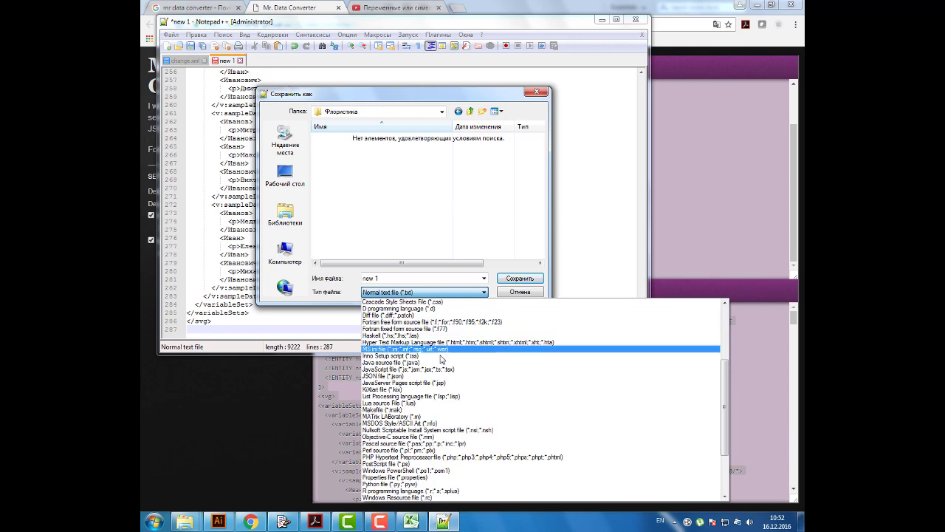
scroll(435, 354, down, 4)
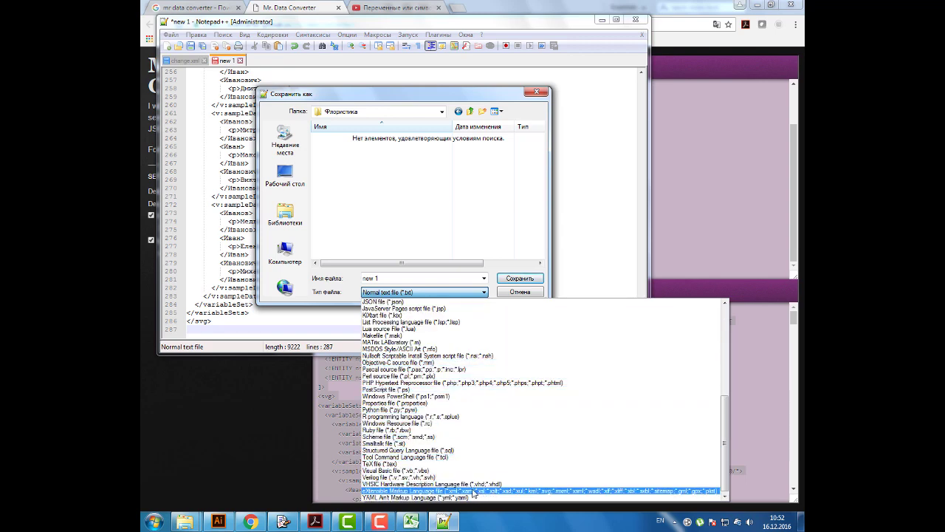
click(463, 492)
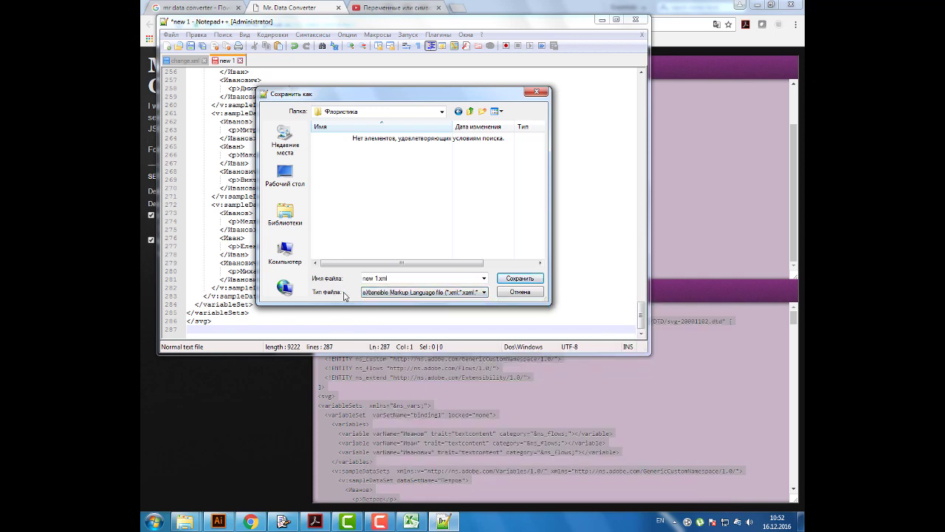
click(520, 278)
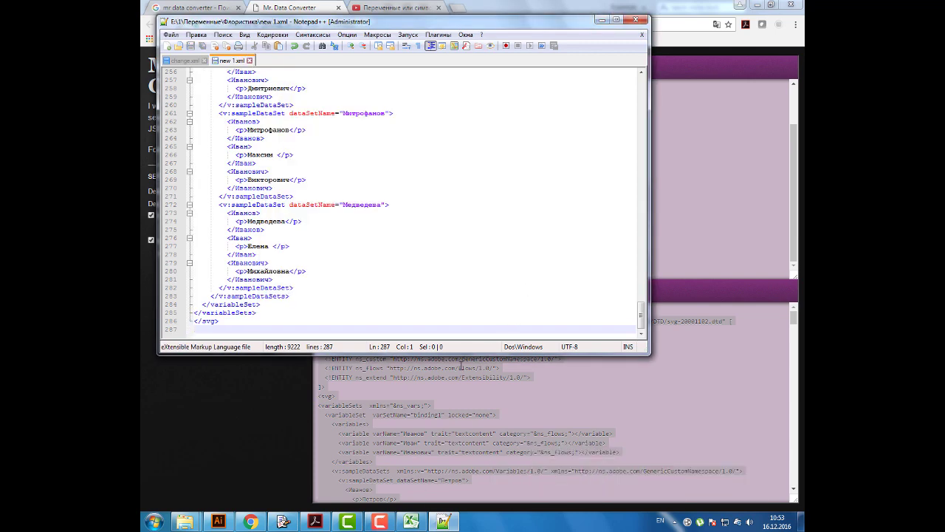
click(217, 521)
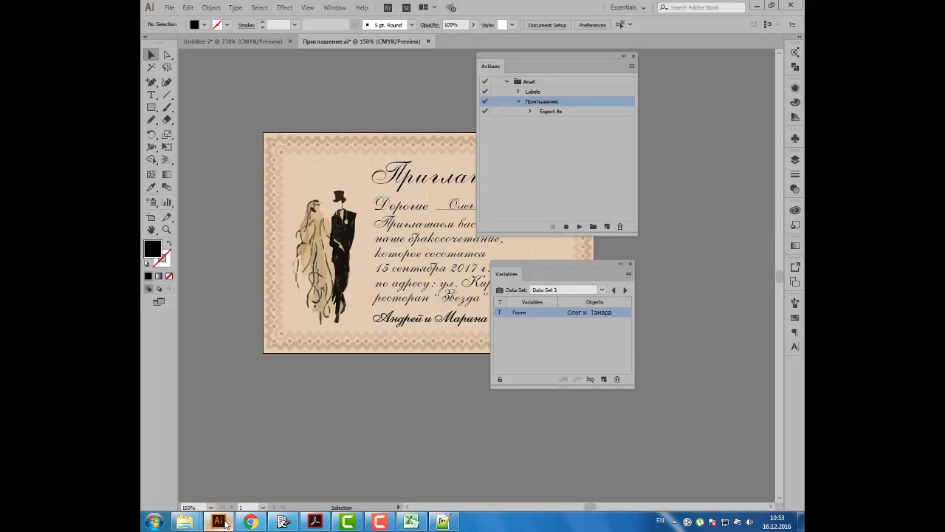
Step: Open the Флористика.ai business card from the Переменные folder
click(170, 8)
click(187, 42)
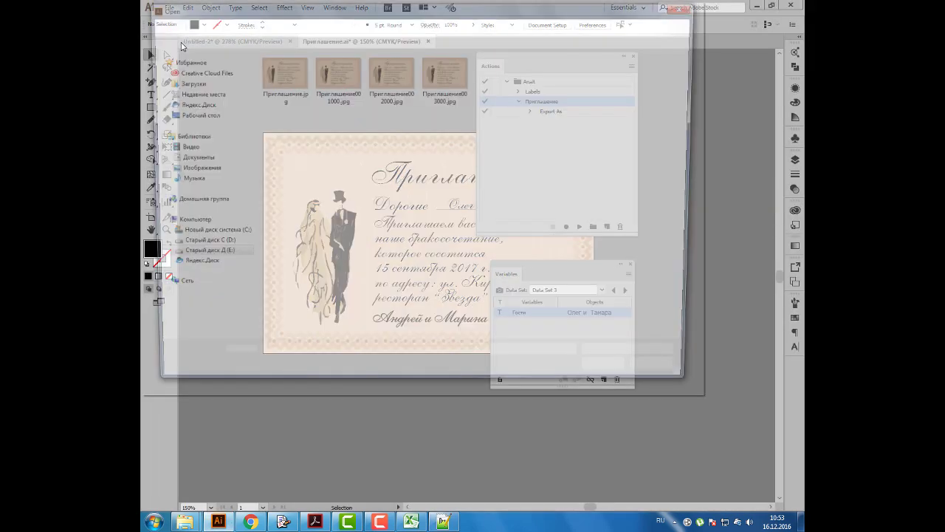
click(344, 25)
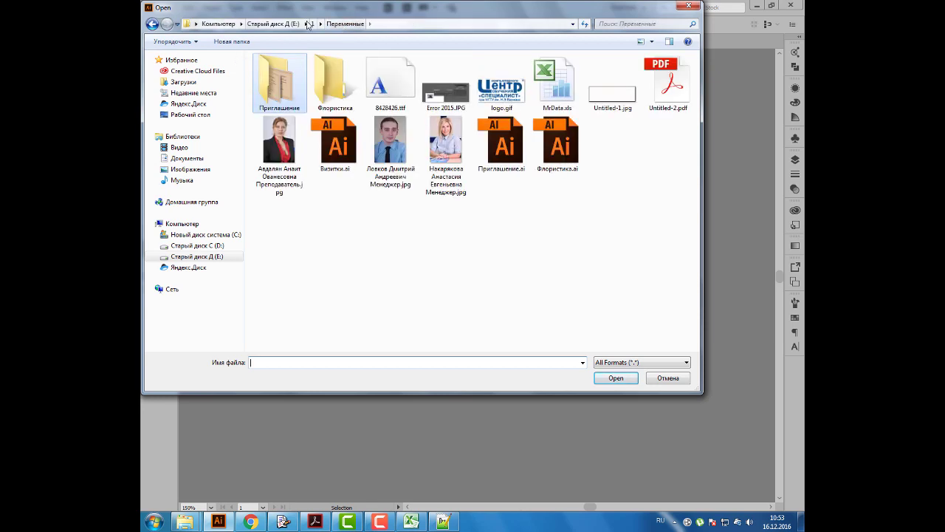
double_click(334, 77)
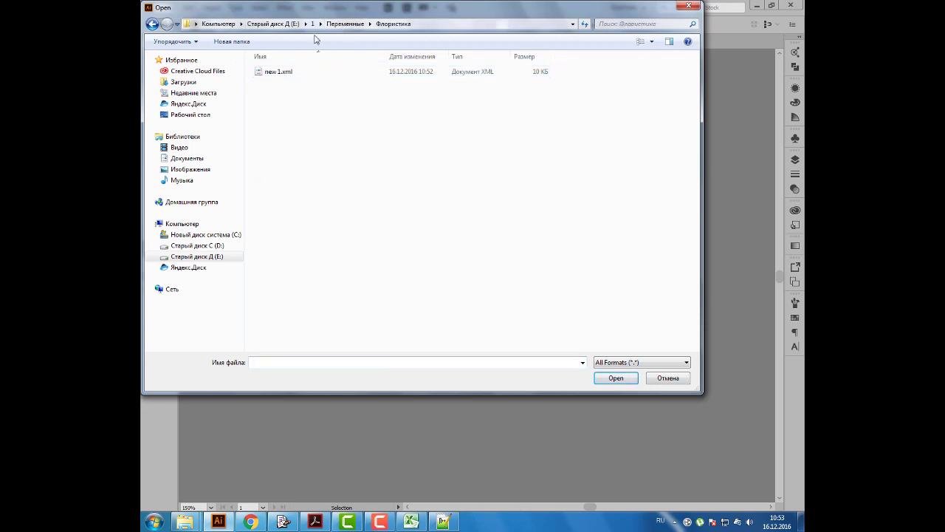
click(341, 24)
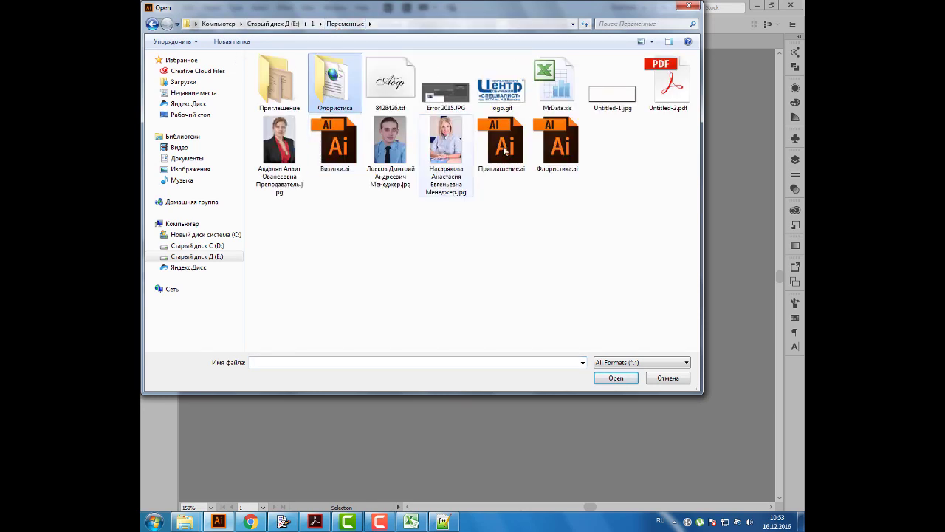
double_click(557, 144)
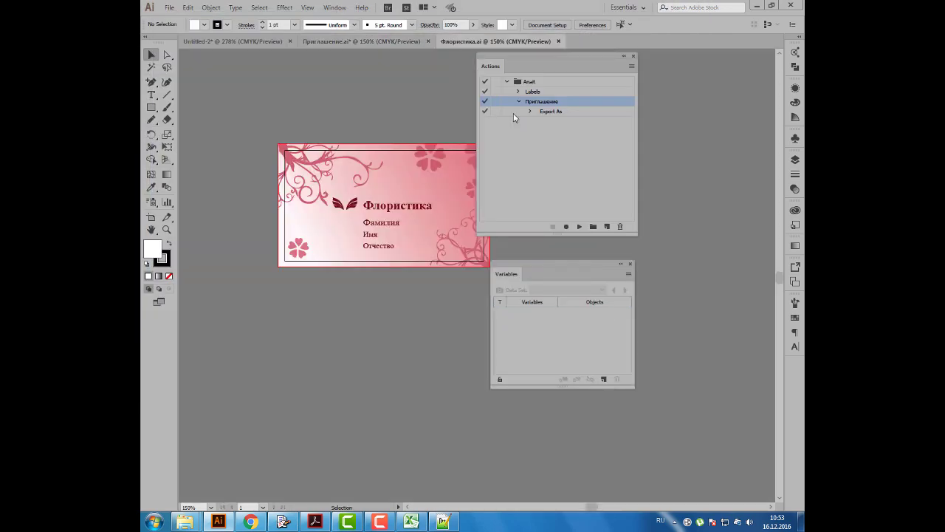
Step: Arrange the Actions and Variables panels beside the card
drag(489, 62, 547, 65)
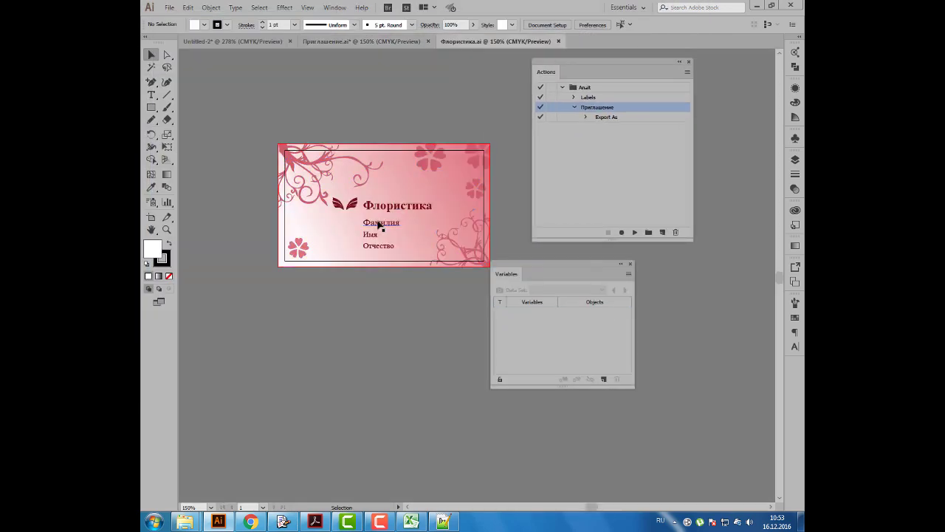
click(380, 222)
click(371, 248)
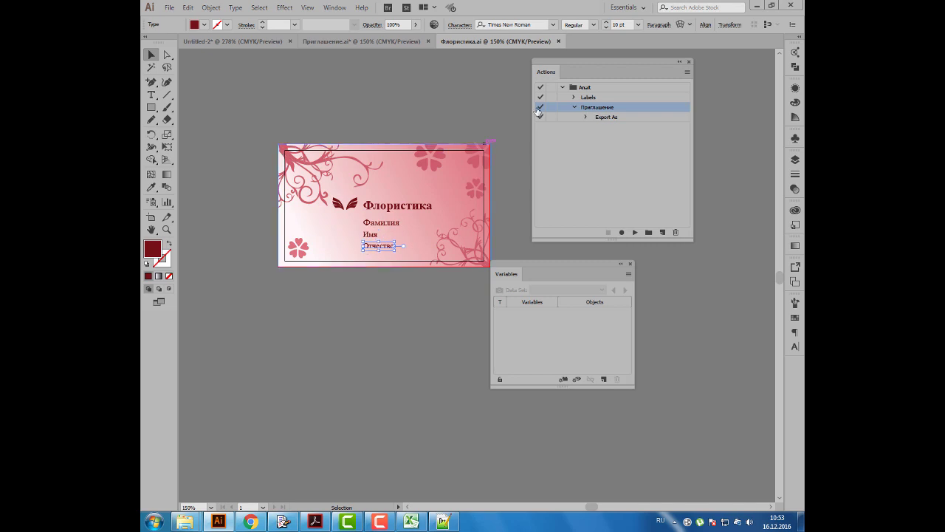
drag(542, 69, 626, 99)
drag(530, 279, 499, 163)
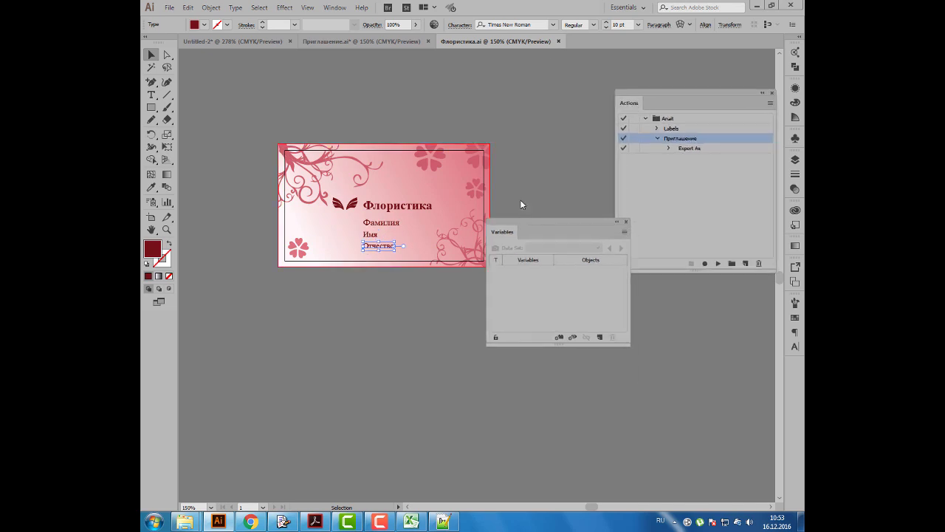
click(402, 126)
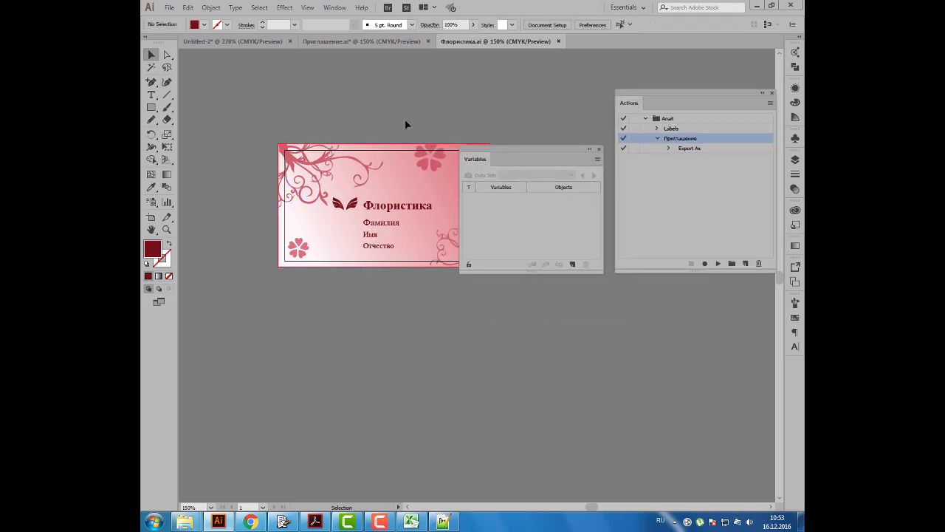
drag(546, 161, 518, 155)
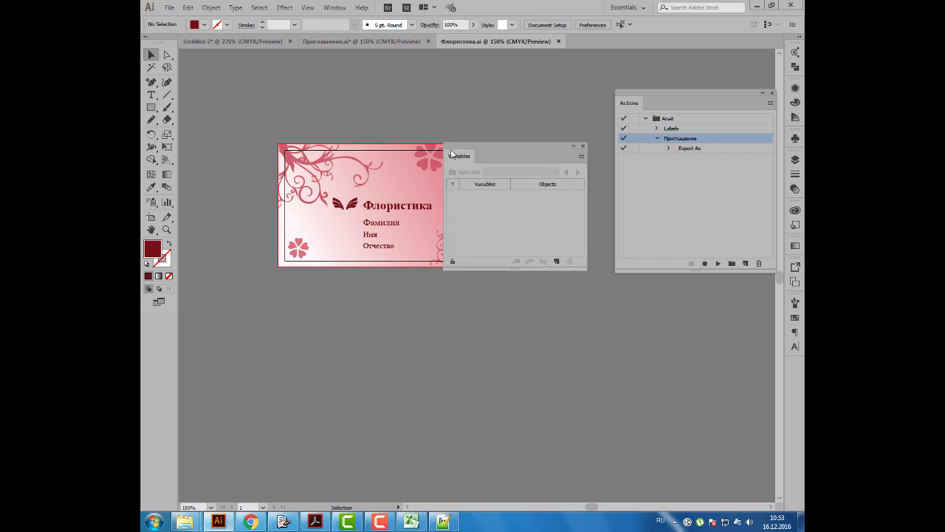
click(570, 153)
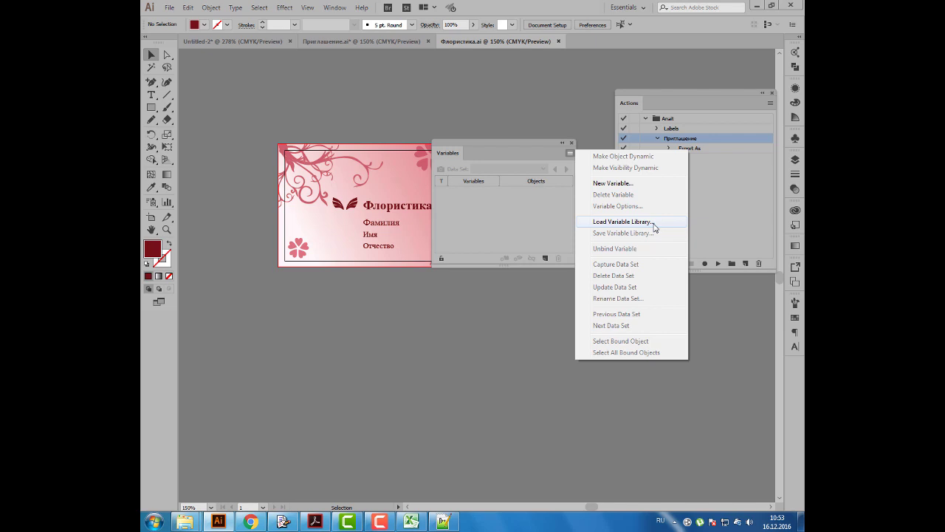
Step: Load new 1.xml from the Флористика folder as the variable library
click(653, 223)
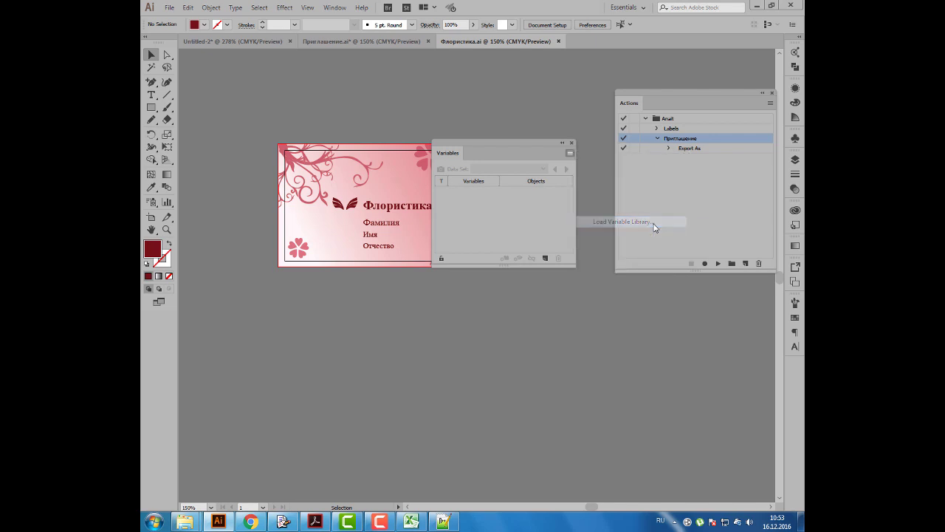
double_click(341, 86)
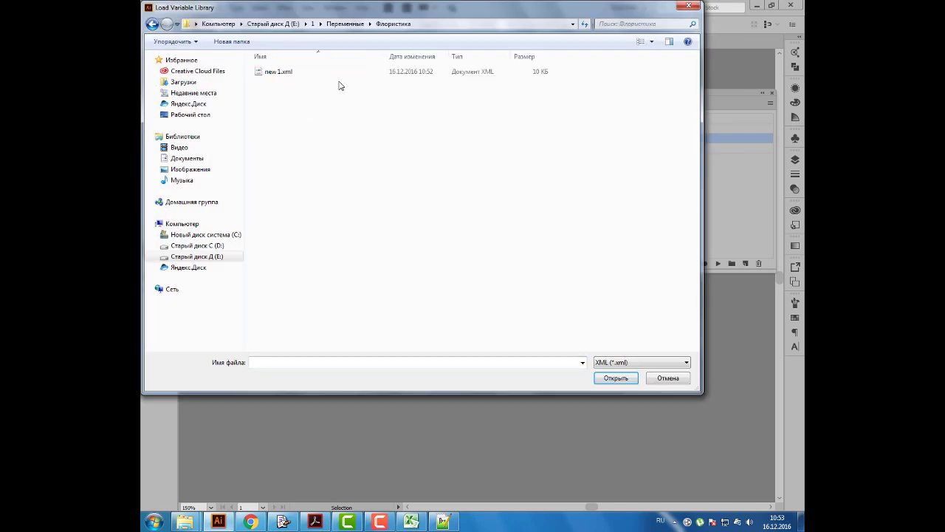
click(286, 75)
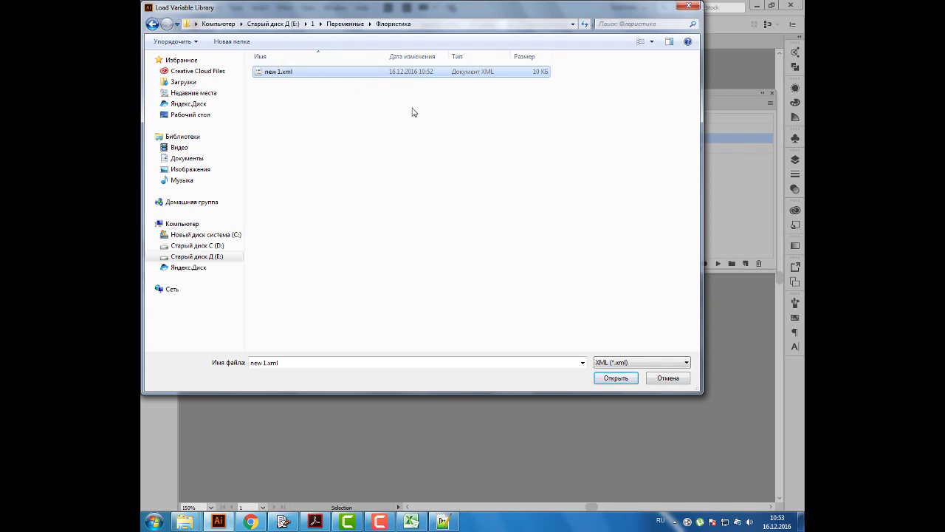
click(610, 378)
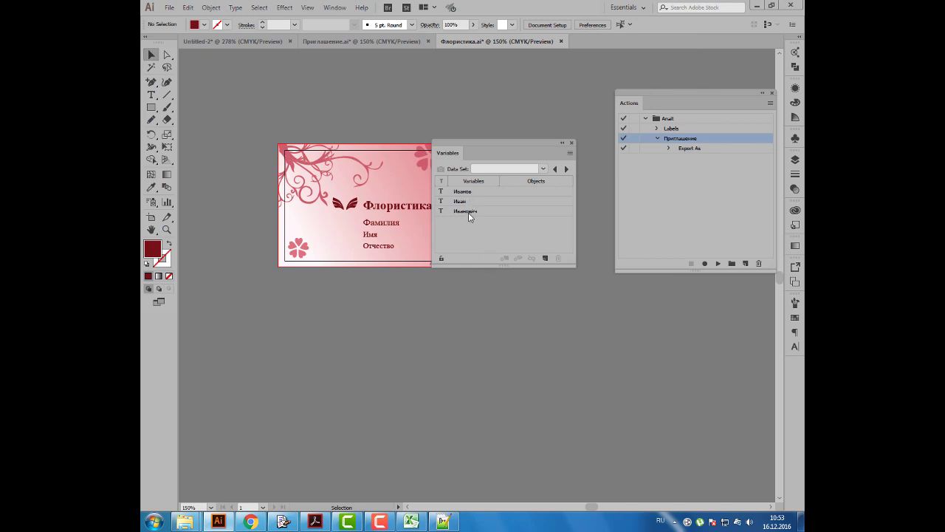
drag(492, 157, 539, 163)
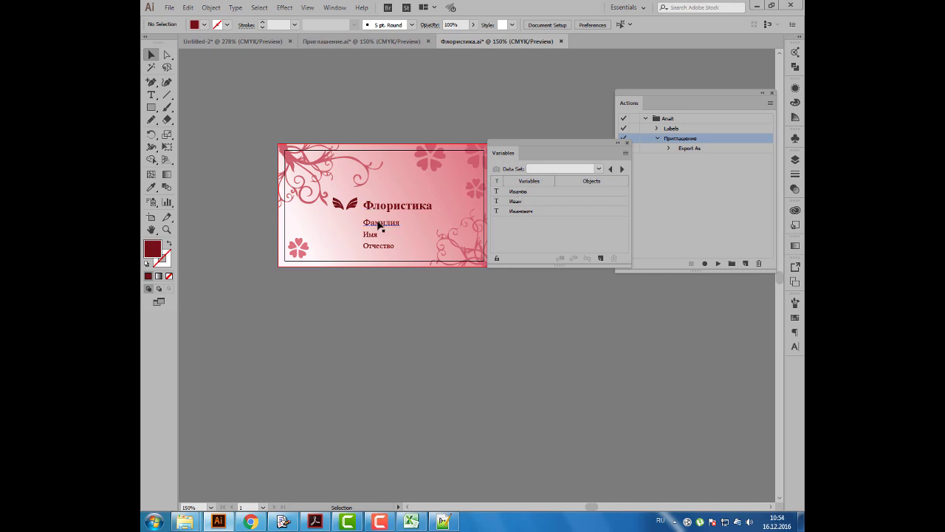
Step: Make the Фамилия, Имя and Отчество lines dynamic with the Иванов, Иван and Иванович variables
click(378, 224)
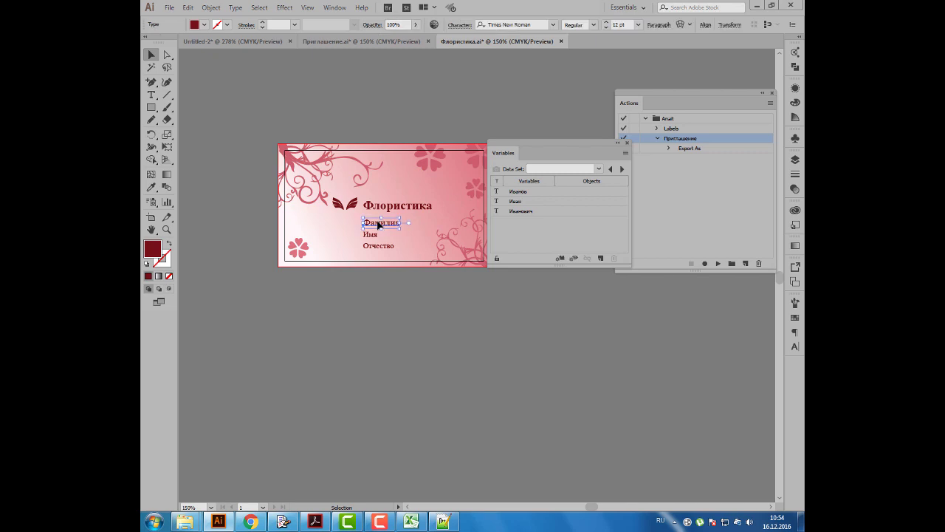
click(535, 193)
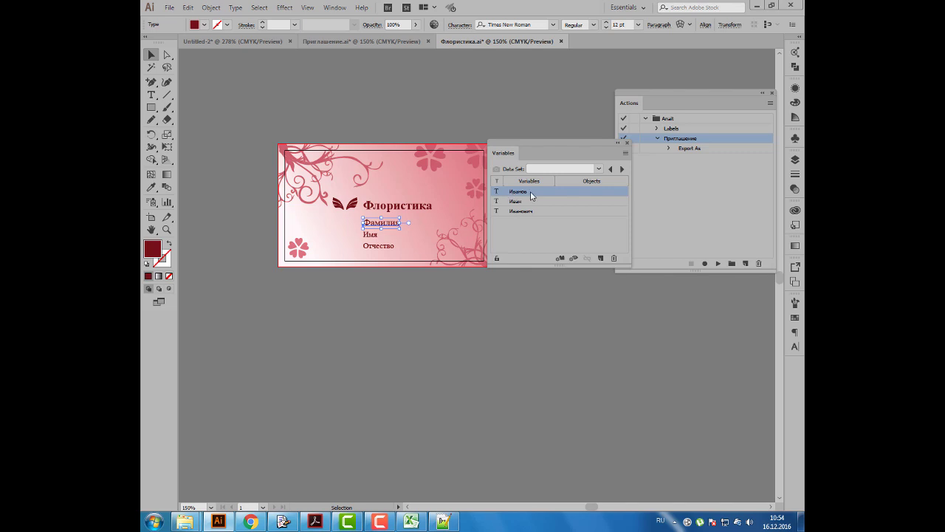
click(559, 259)
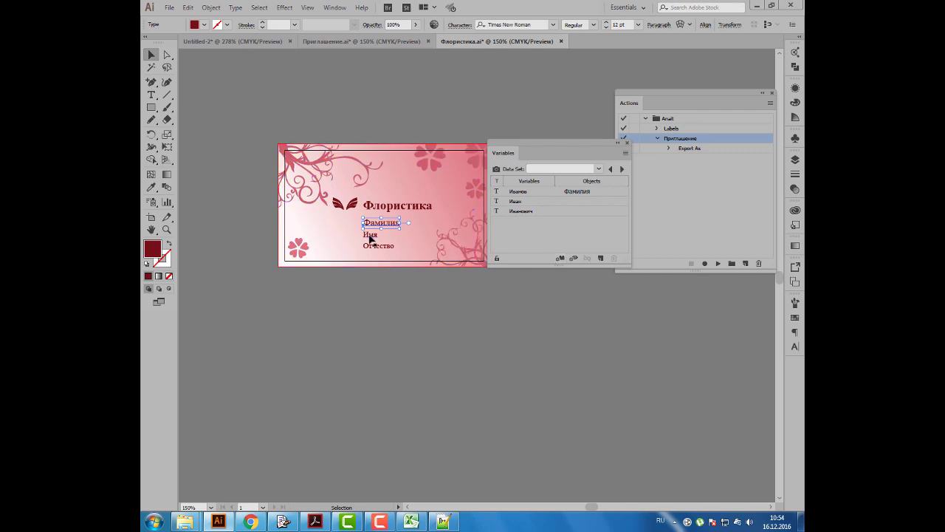
click(370, 235)
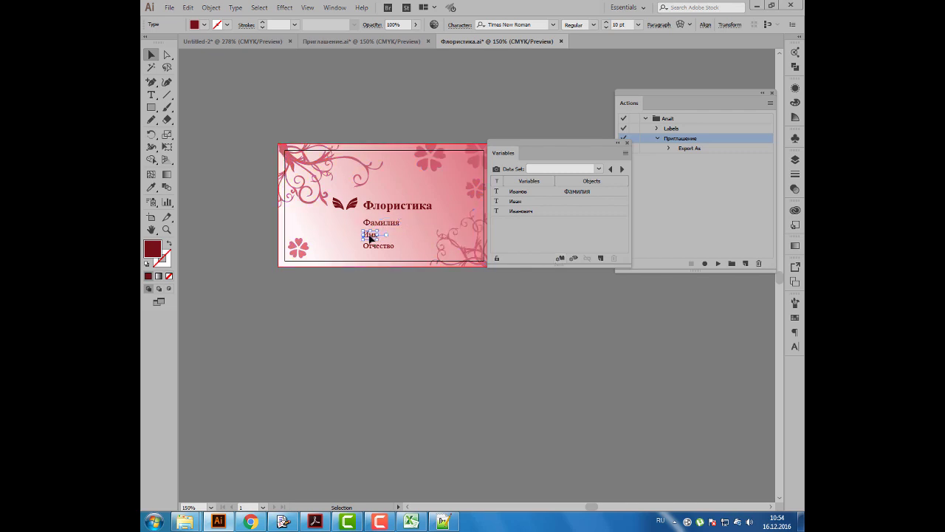
click(534, 204)
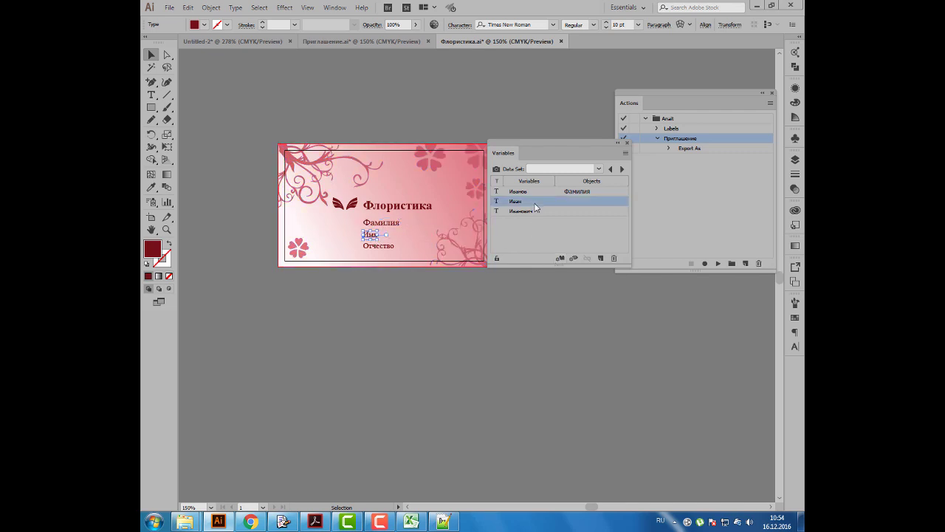
click(559, 258)
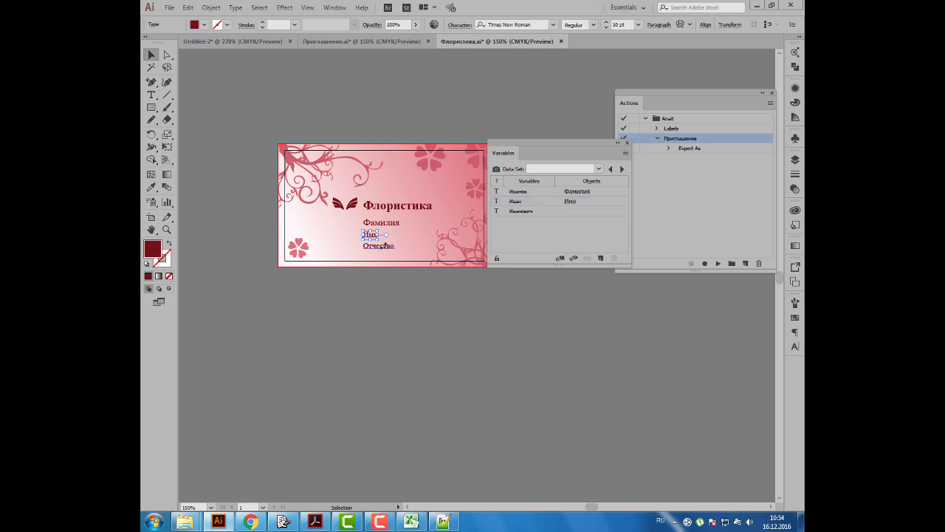
click(377, 246)
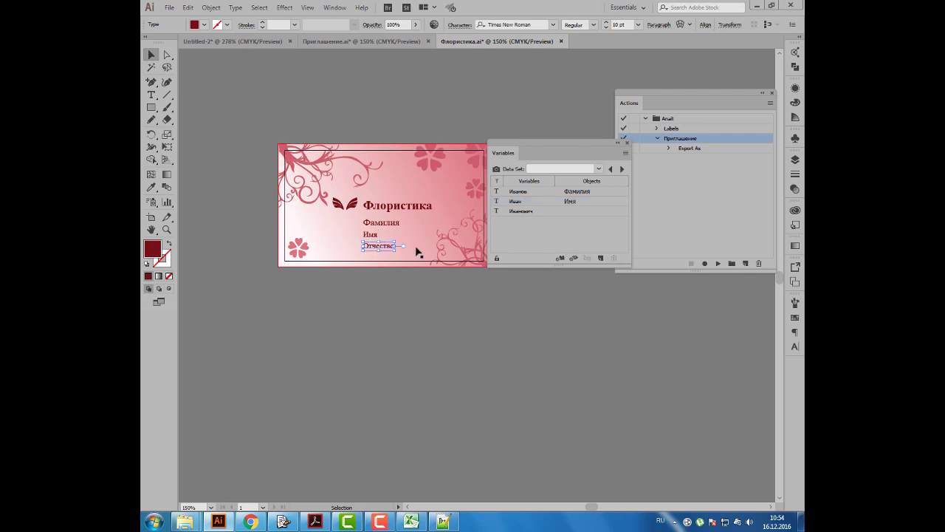
click(521, 211)
click(561, 259)
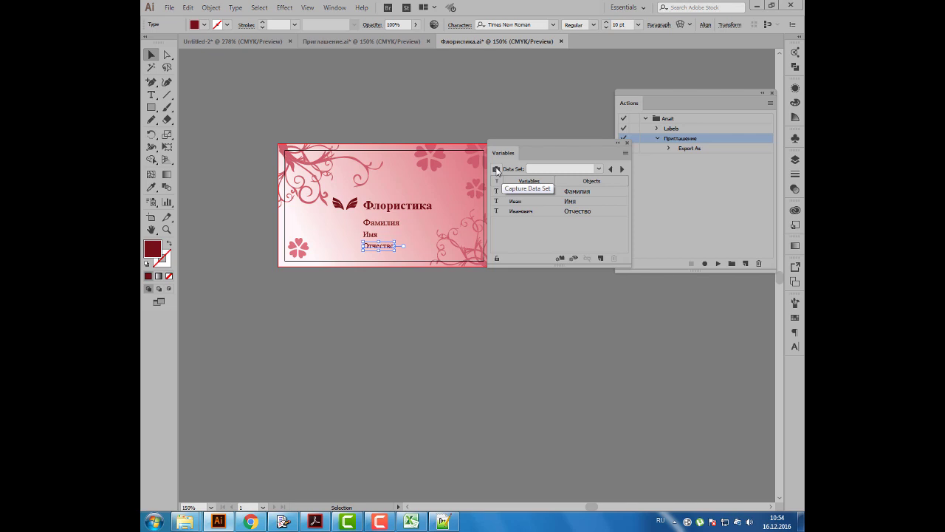
Step: Capture a data set, then step forward and back through the guest data sets
click(497, 170)
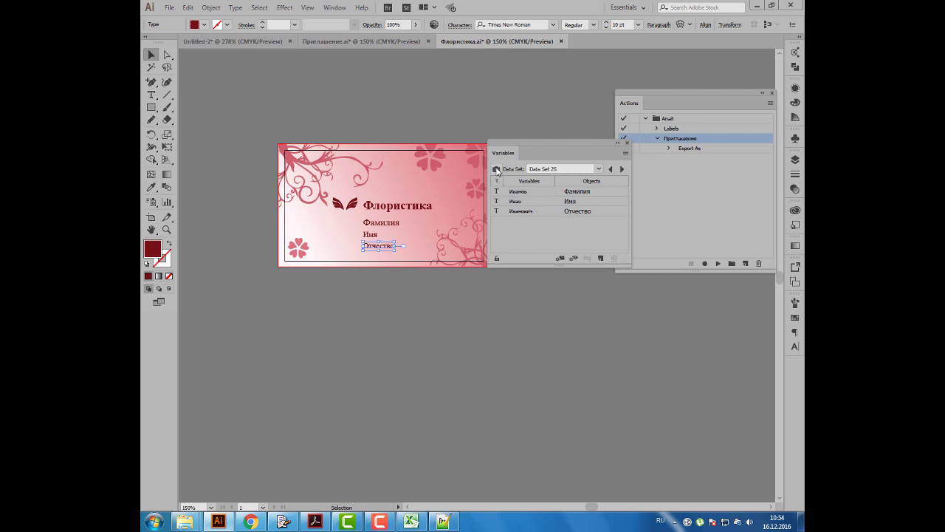
click(622, 170)
click(622, 169)
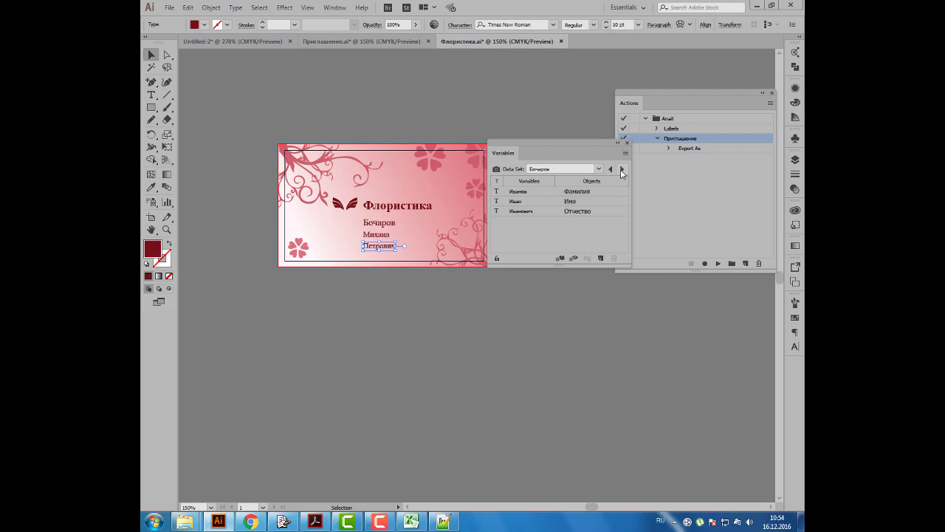
click(621, 169)
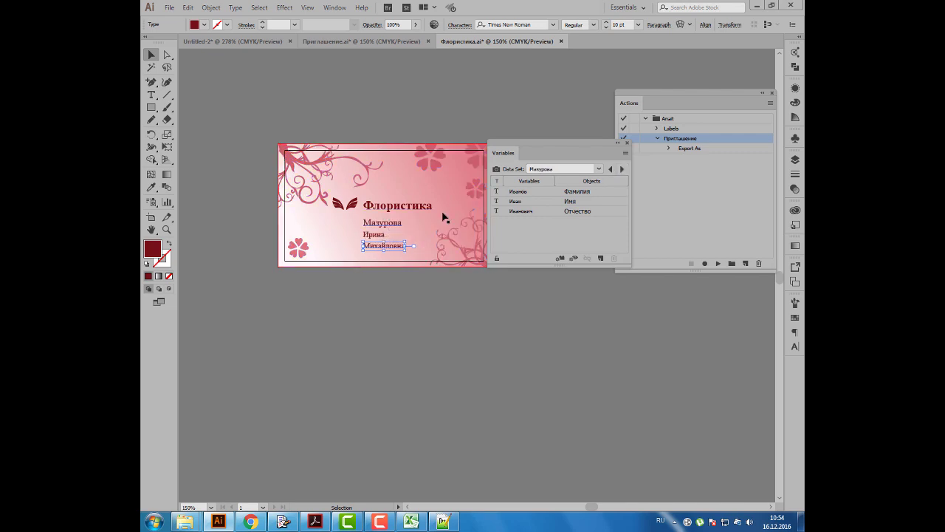
click(622, 169)
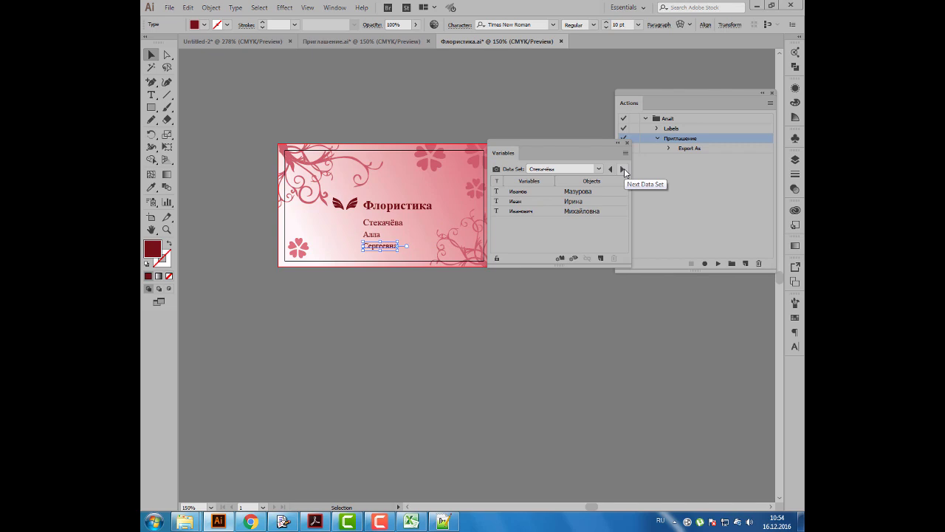
click(624, 169)
click(607, 169)
click(608, 169)
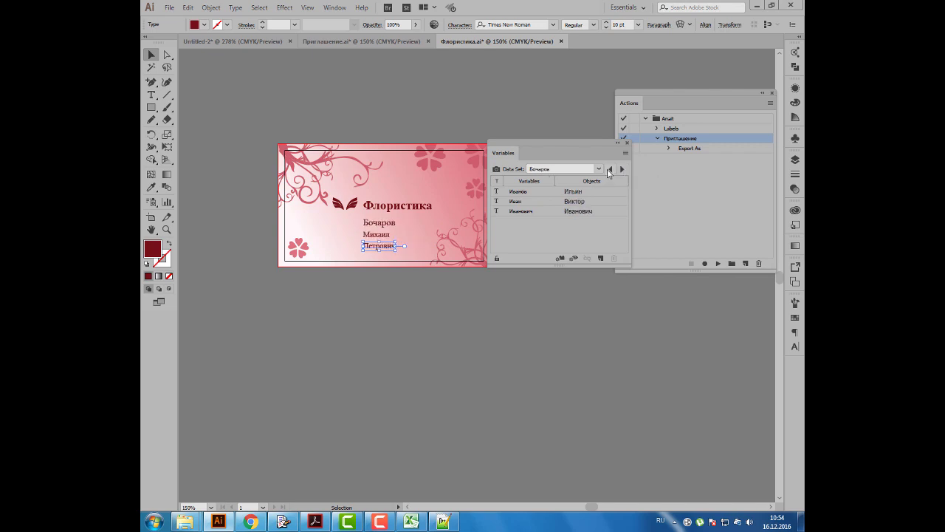
click(607, 169)
Step: Dock the Actions panel above Variables and collapse the Приглашение action set
drag(537, 152, 502, 120)
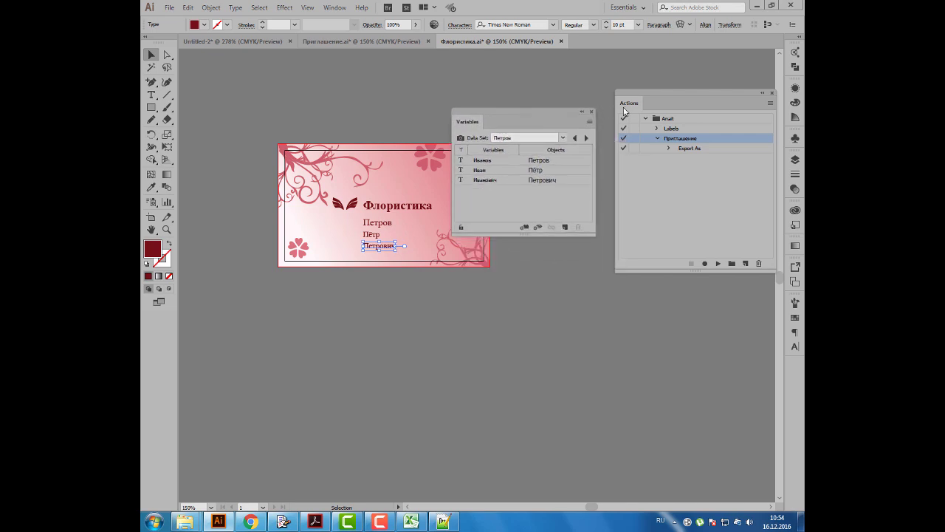
mouse_move(629, 103)
mouse_down()
mouse_move(525, 111)
mouse_move(598, 82)
mouse_up()
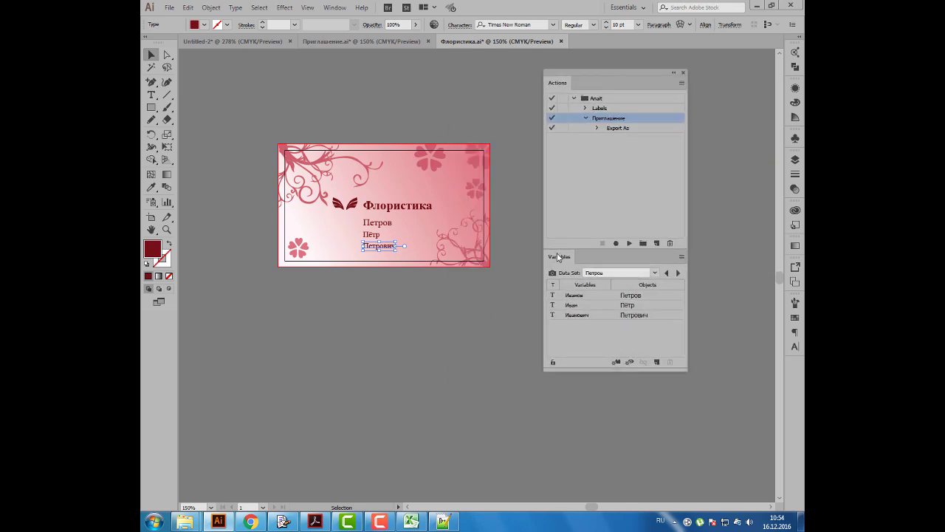
mouse_move(557, 256)
mouse_down()
mouse_move(537, 191)
mouse_move(521, 175)
mouse_up()
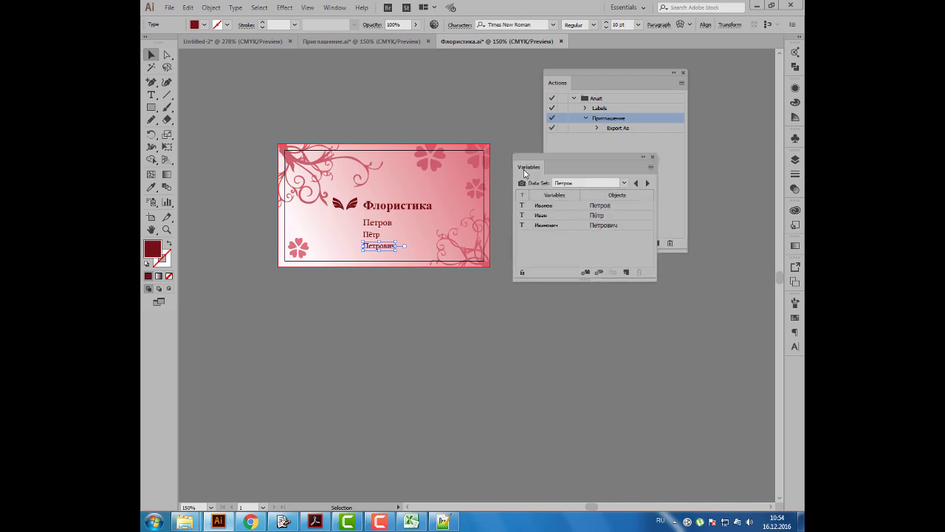
click(583, 83)
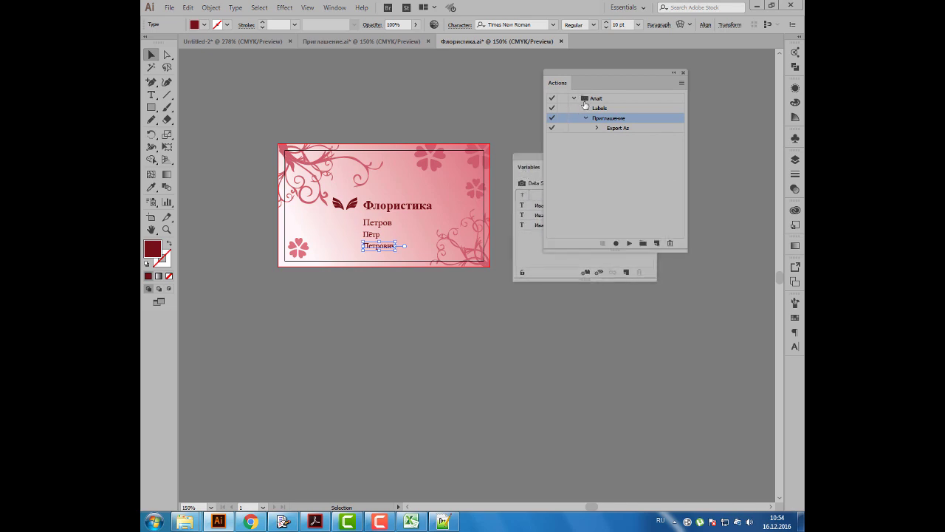
click(585, 118)
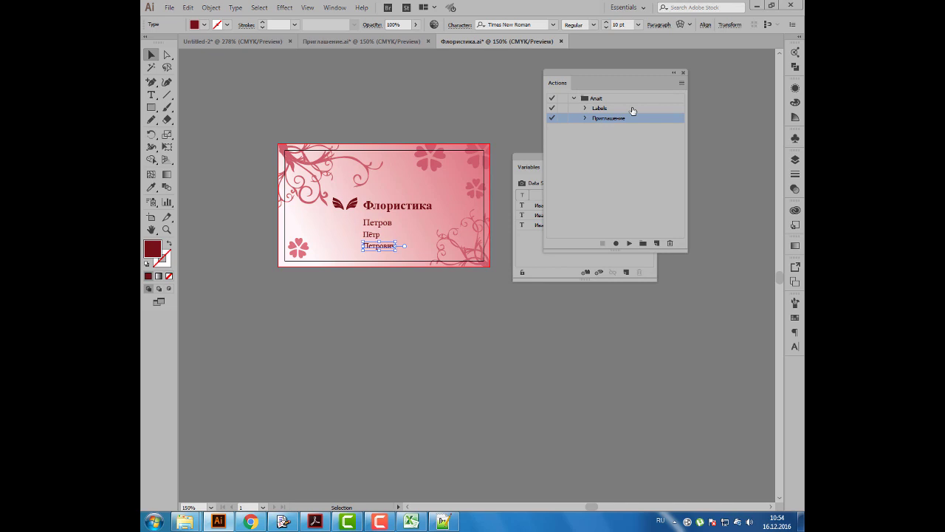
Step: Create a new action named Визитка and start recording it
click(657, 244)
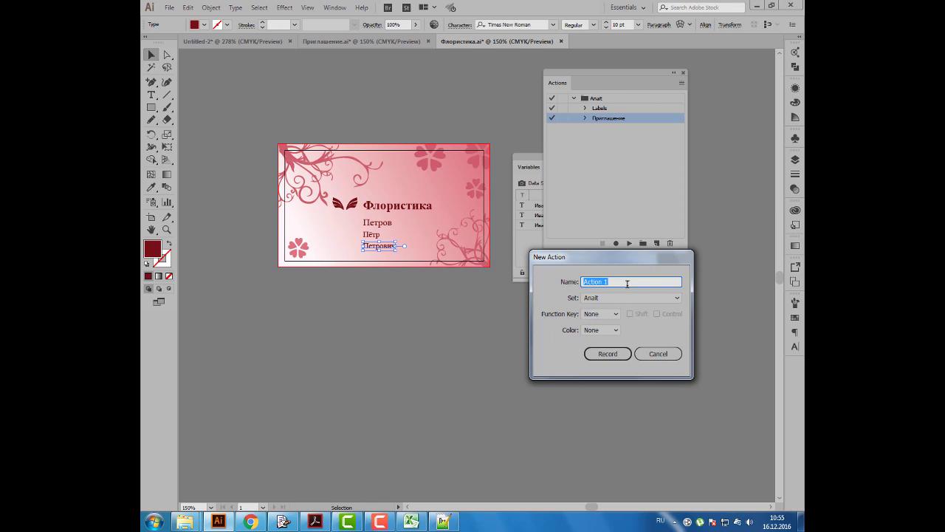
text(Визитка)
click(608, 354)
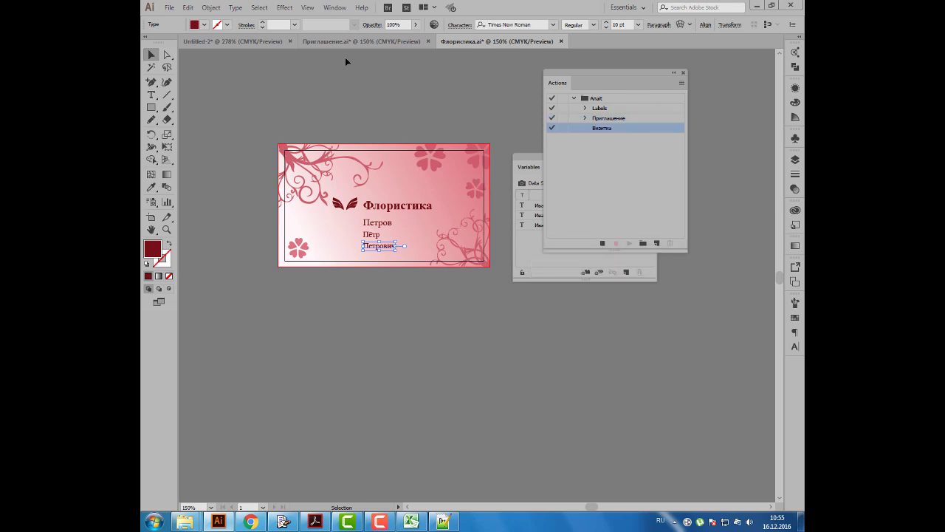
click(169, 7)
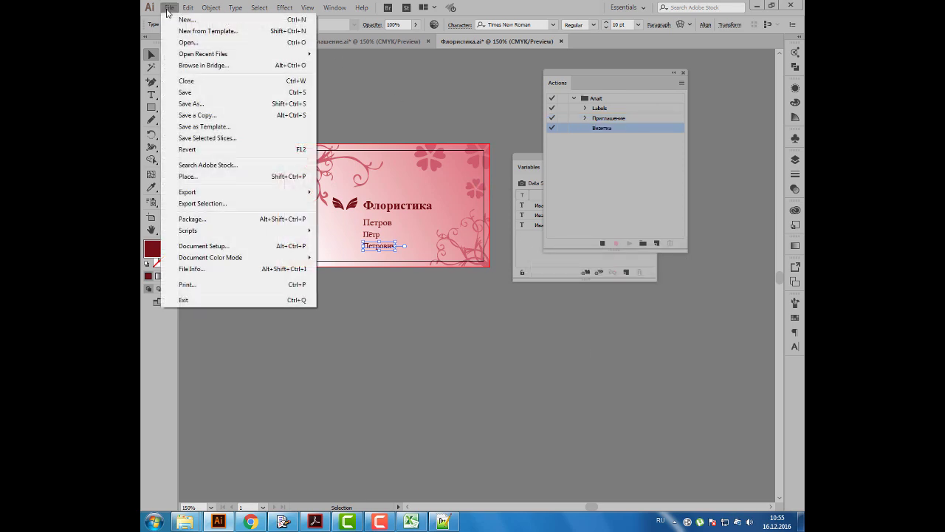
Step: Save the card as Adobe PDF Флористика.pdf in the Флористика folder
click(191, 104)
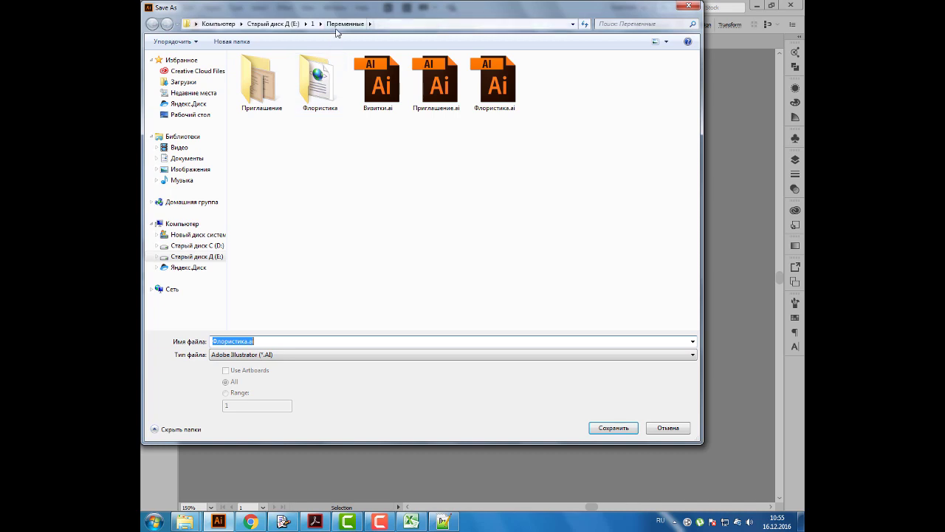
double_click(319, 82)
click(280, 355)
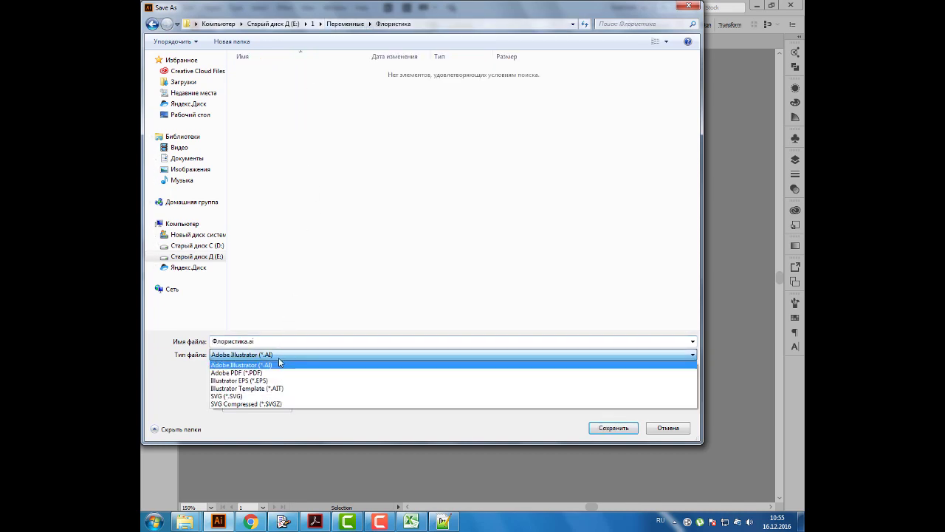
click(277, 373)
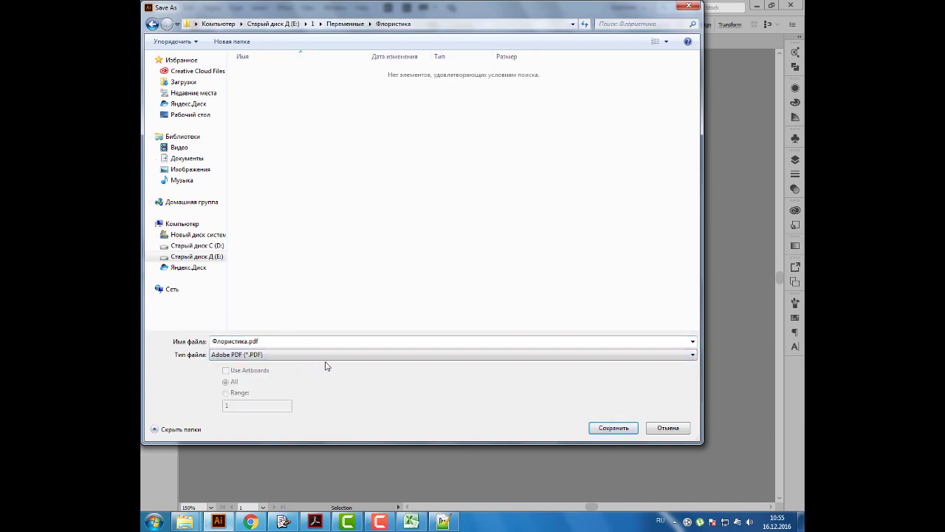
click(613, 428)
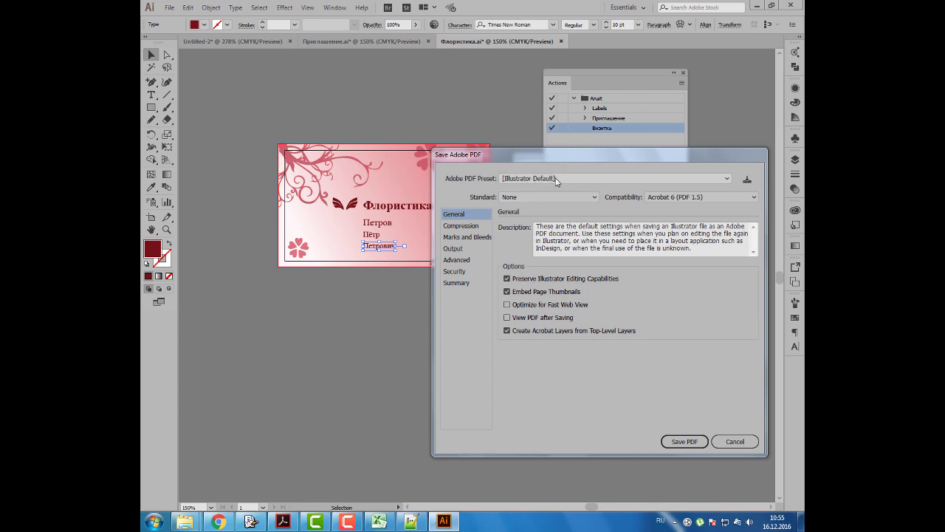
Step: Add trim marks under Marks and Bleeds, save the PDF, and stop recording
click(475, 238)
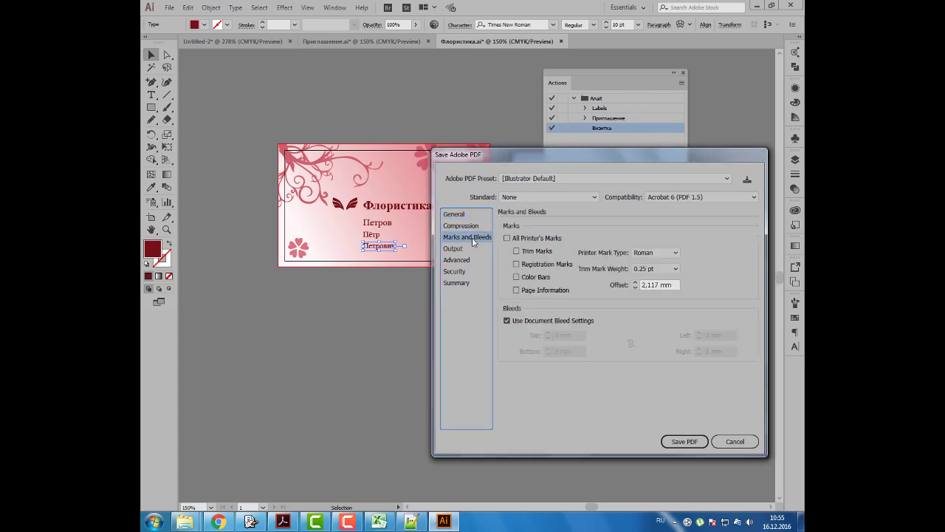
click(519, 252)
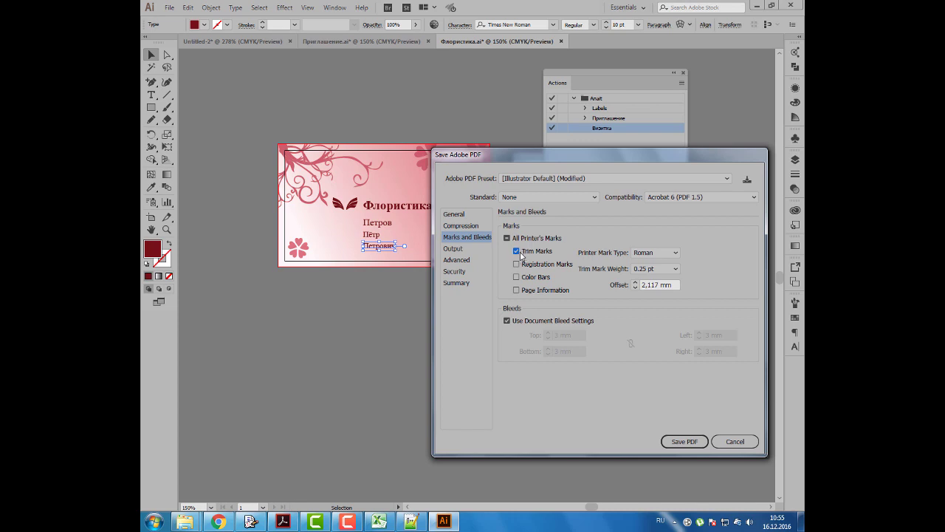
click(686, 443)
click(684, 441)
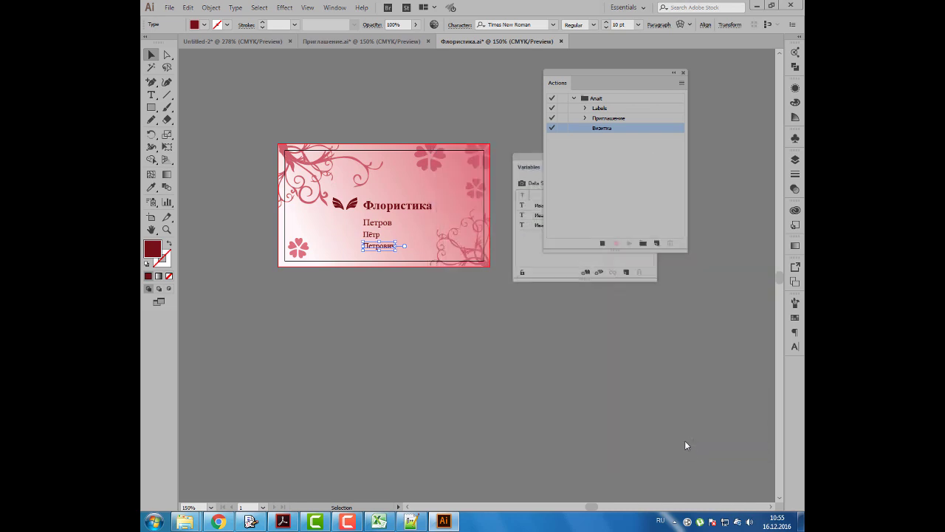
click(603, 244)
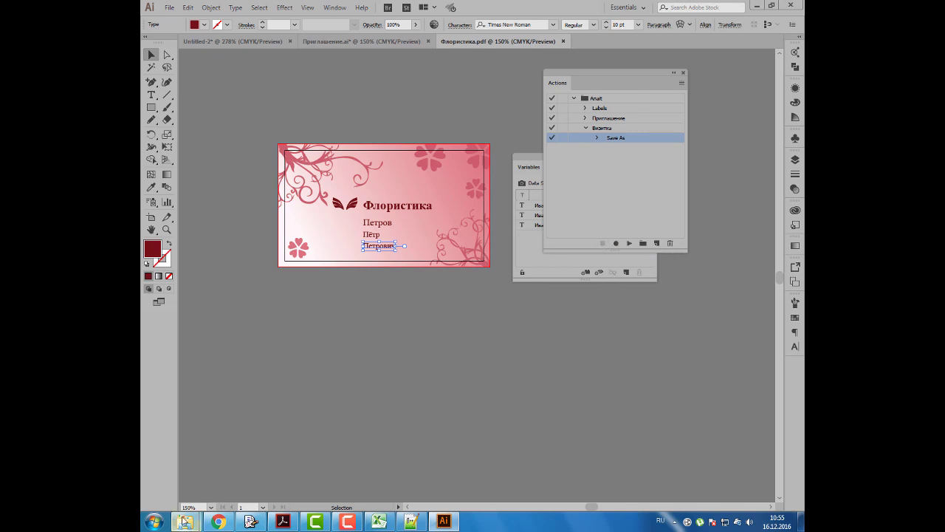
Step: Check in Explorer that Флористика.pdf (555 KB) sits beside new 1.xml in Переменные\Флористика
mouse_move(185, 522)
click(220, 462)
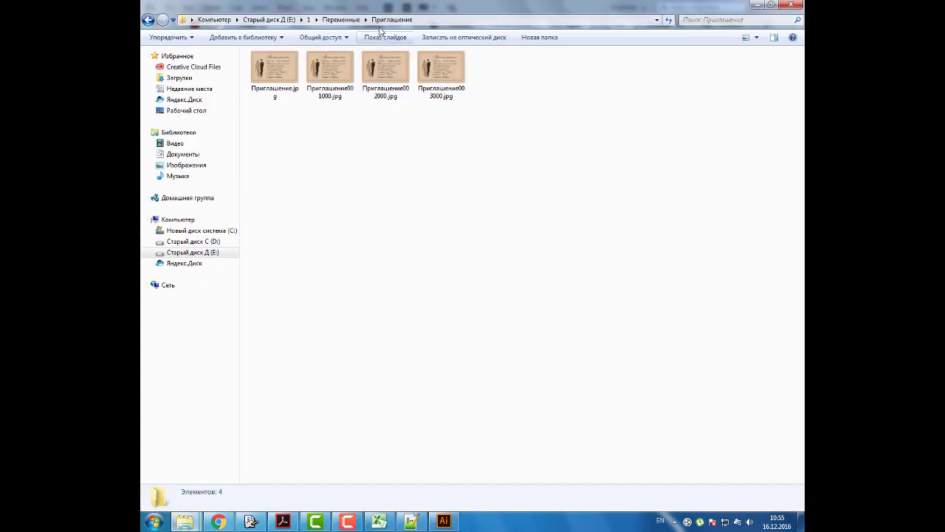
click(340, 20)
double_click(299, 79)
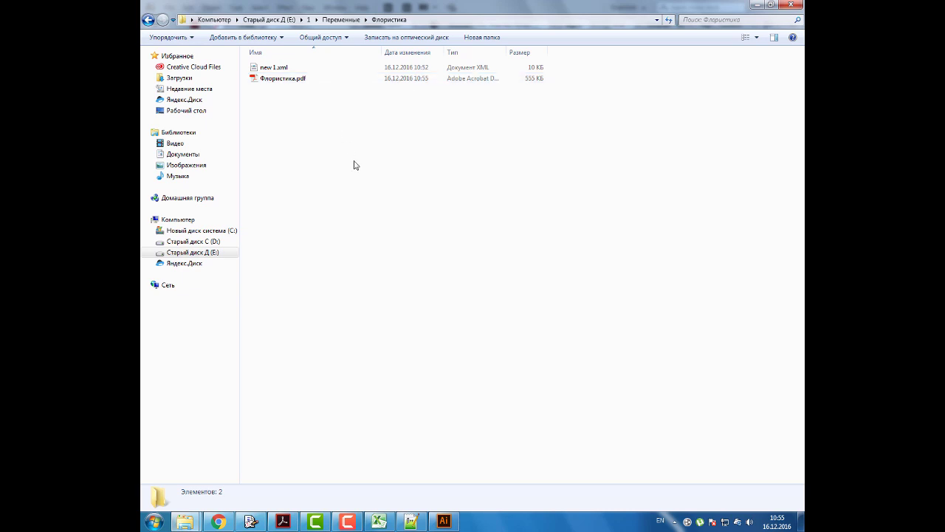
click(456, 524)
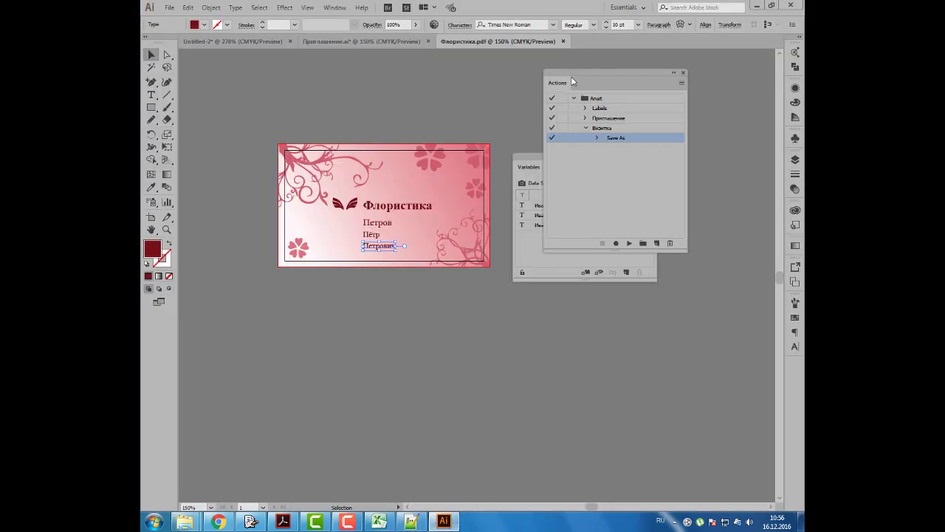
Step: Separate the Variables and Actions panels, collapse the Визитка action, and show the Actions options menu
drag(572, 81, 623, 73)
drag(530, 166, 449, 135)
drag(614, 73, 560, 78)
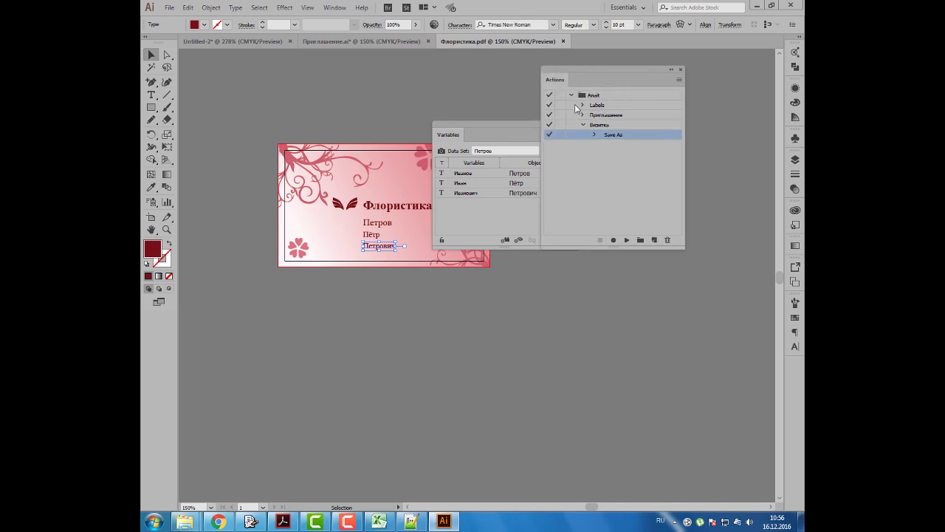
click(591, 127)
click(584, 126)
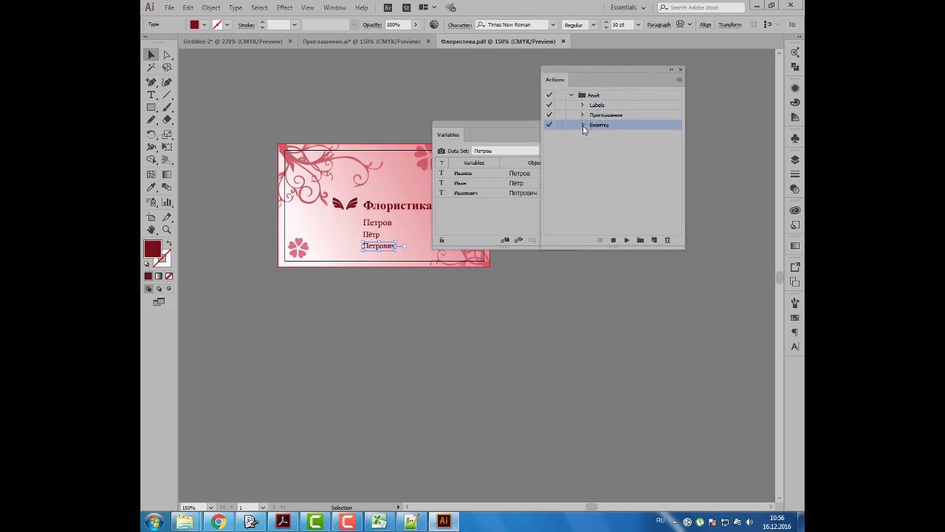
click(679, 79)
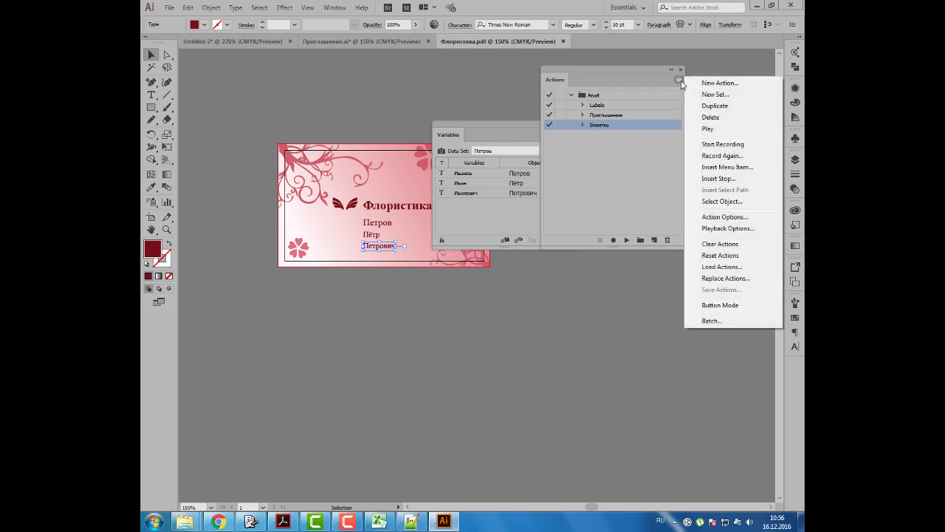
Step: In the Batch settings, enable Override Action "Save" Commands
click(736, 322)
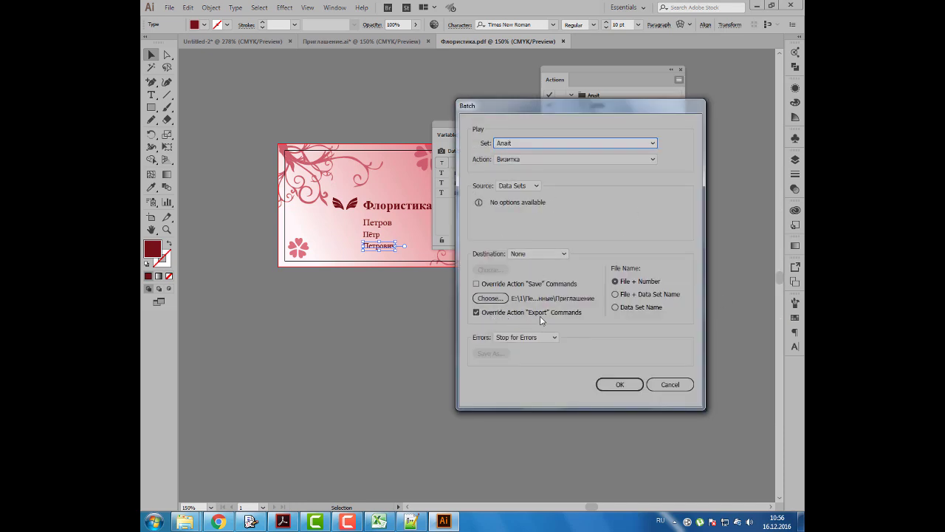
click(476, 312)
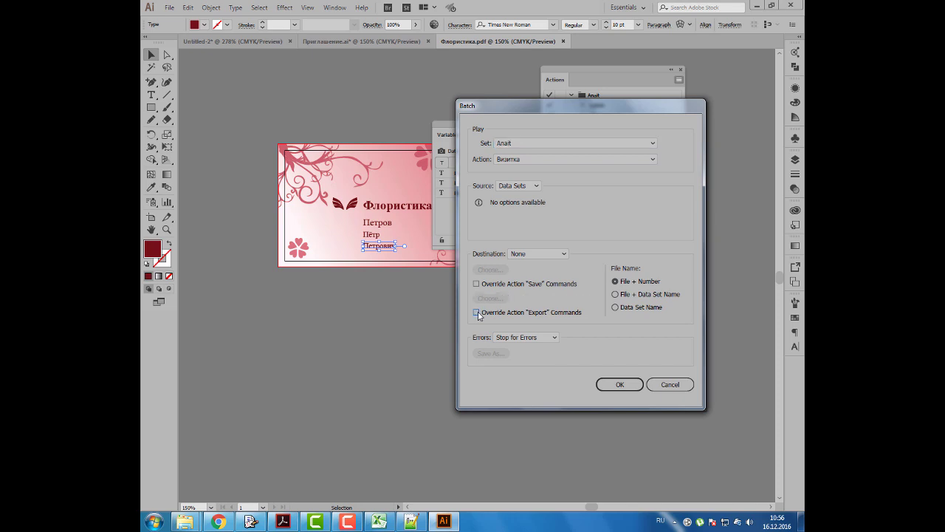
click(476, 284)
Step: Set the batch destination folder to E:\1\Переменные\Флористика
click(493, 270)
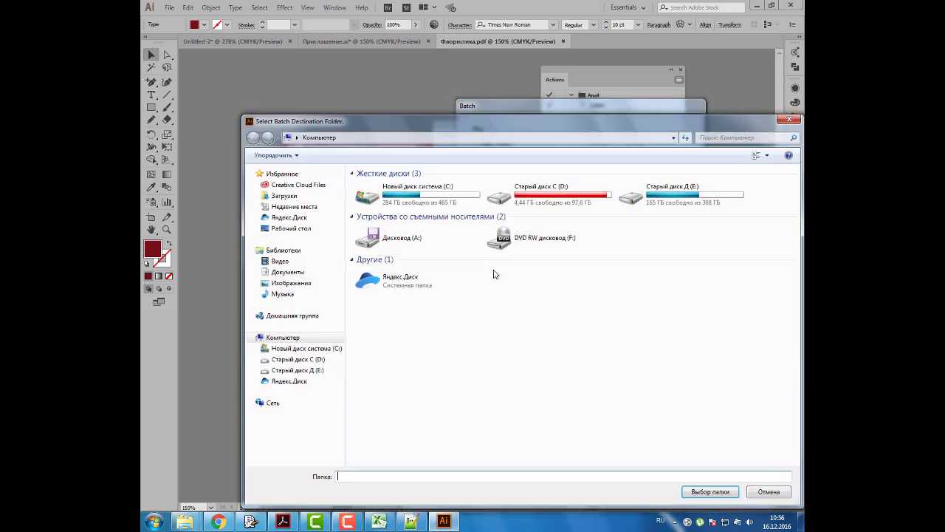
double_click(662, 198)
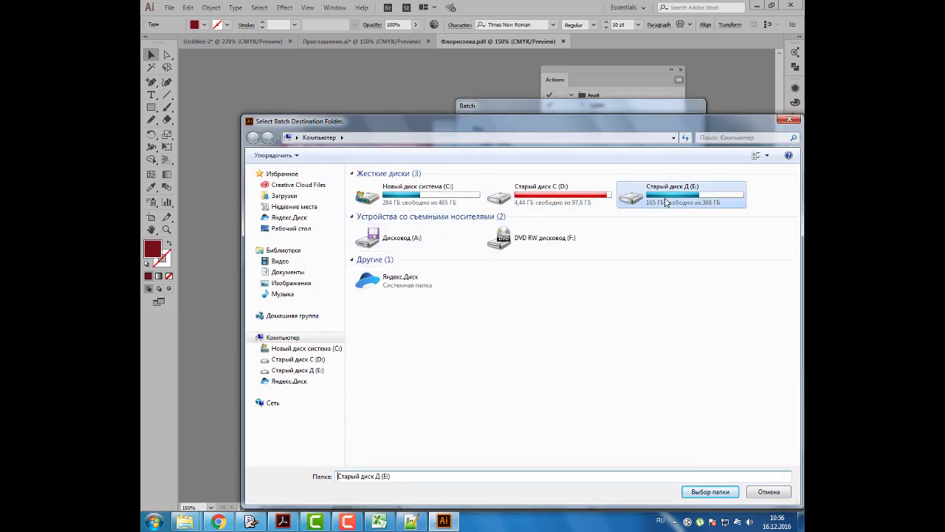
double_click(426, 198)
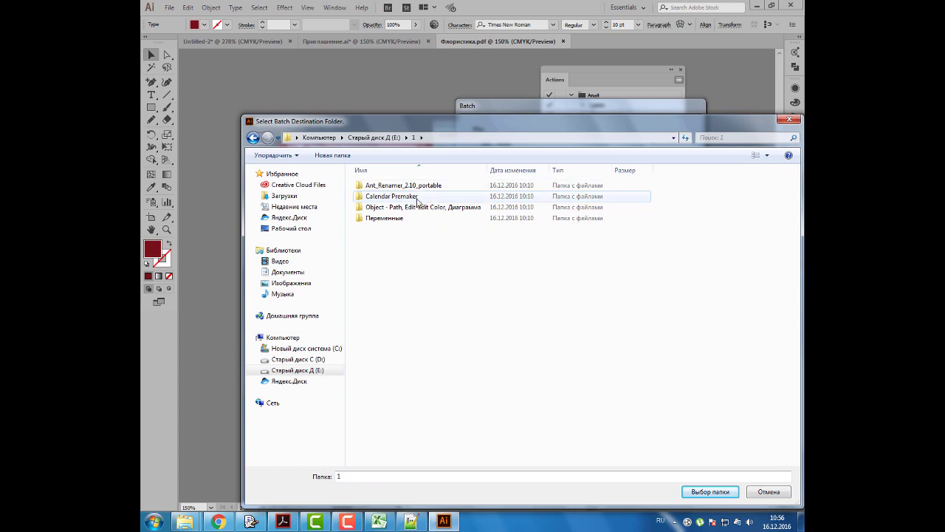
double_click(384, 217)
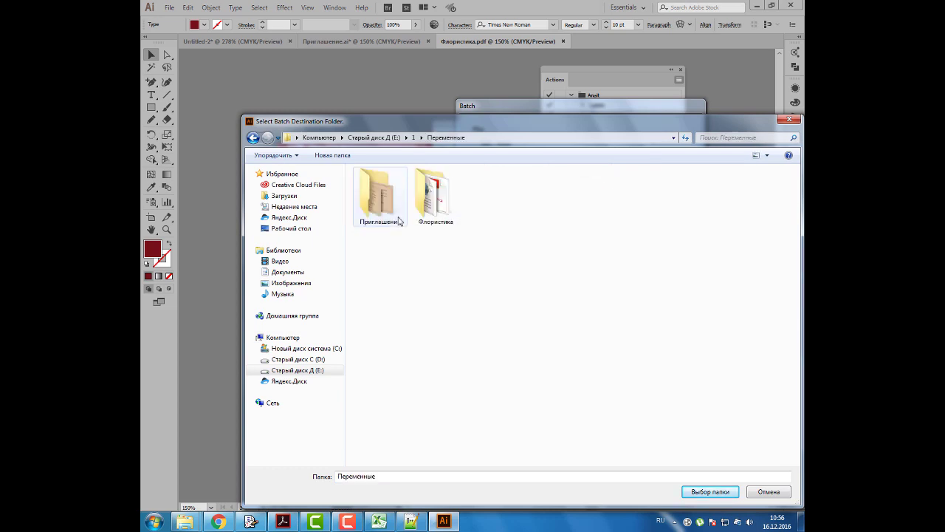
double_click(434, 198)
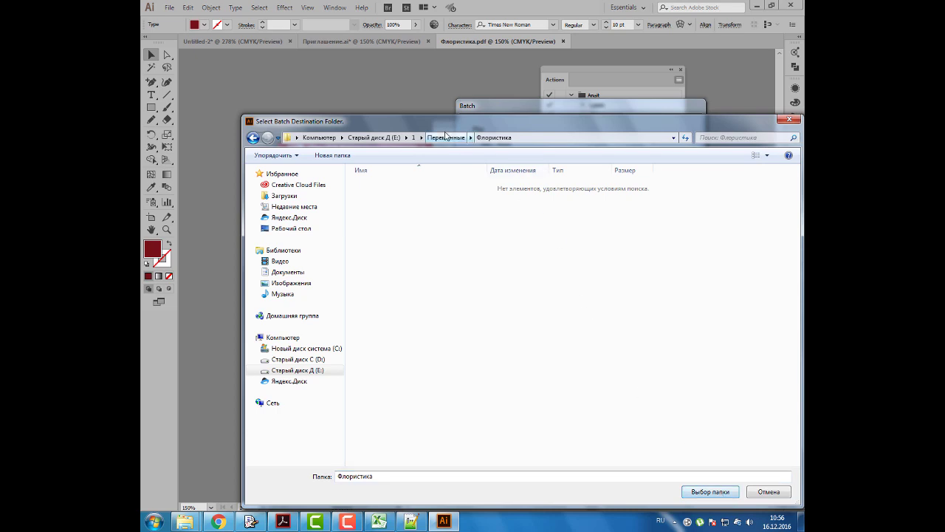
click(445, 138)
click(435, 195)
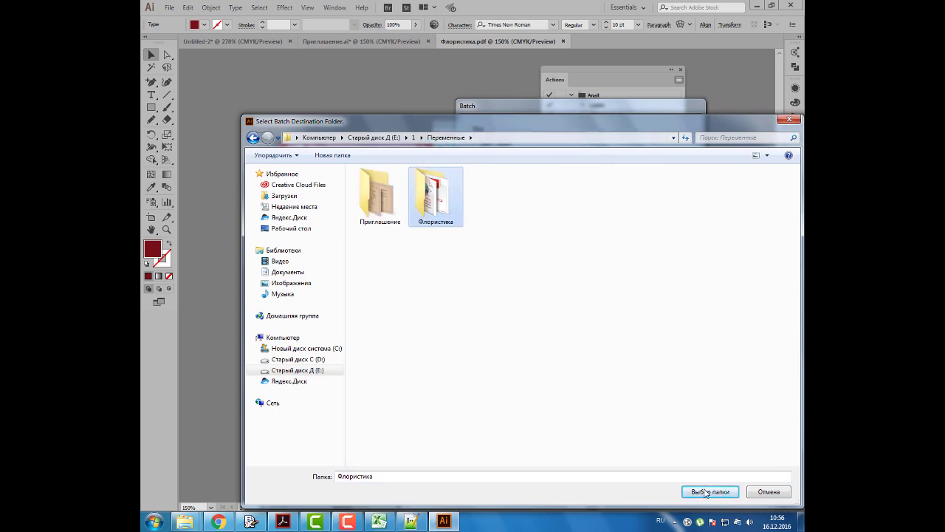
click(703, 493)
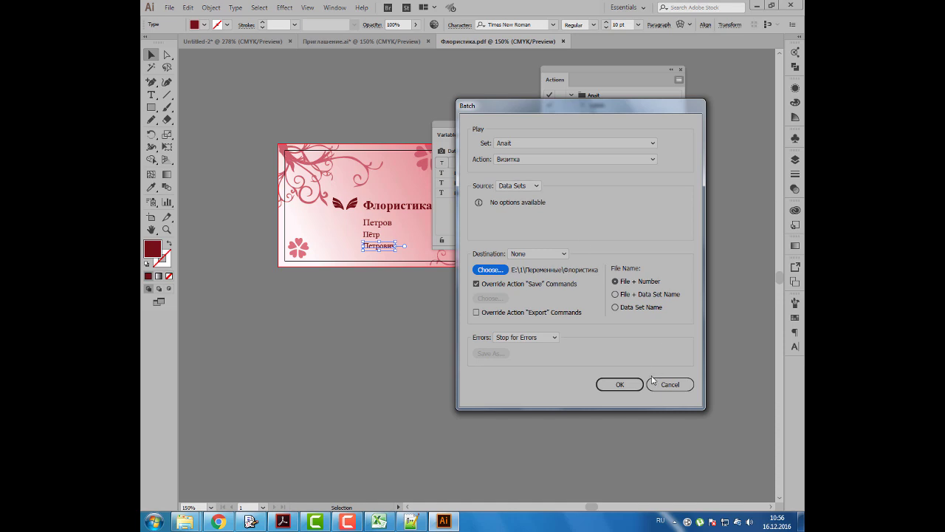
Step: Run the Визитка batch over all data sets and bring up the Флористика output folder
click(619, 384)
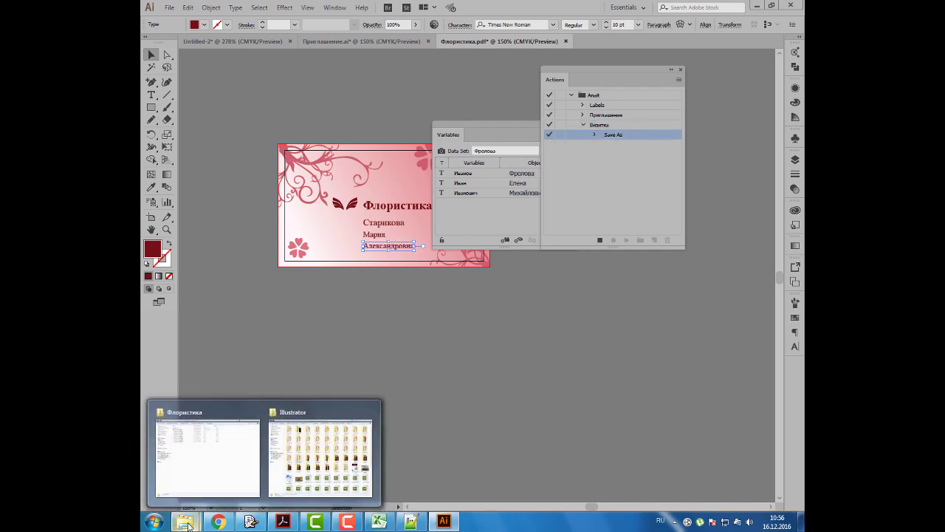
click(228, 481)
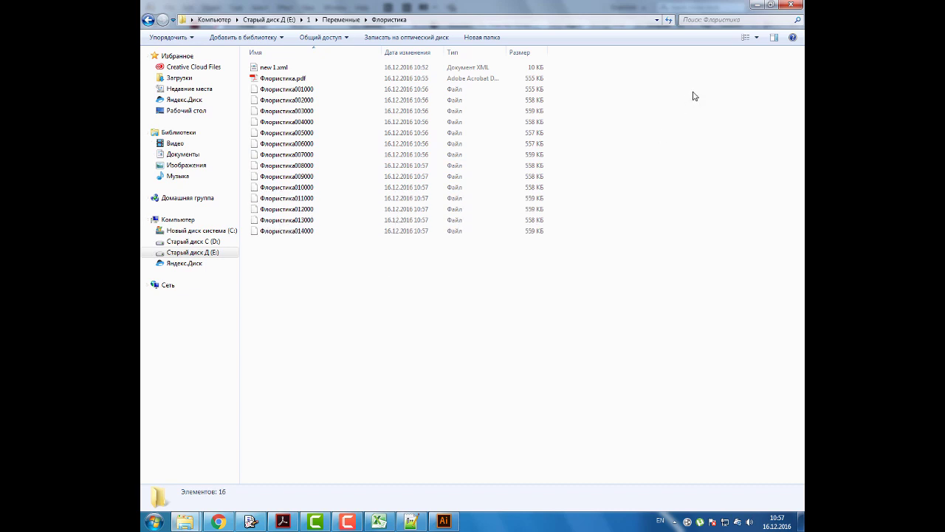
Step: Show the Флористика folder as large icons, revealing all 27 items through Флористика025000
click(756, 37)
click(759, 43)
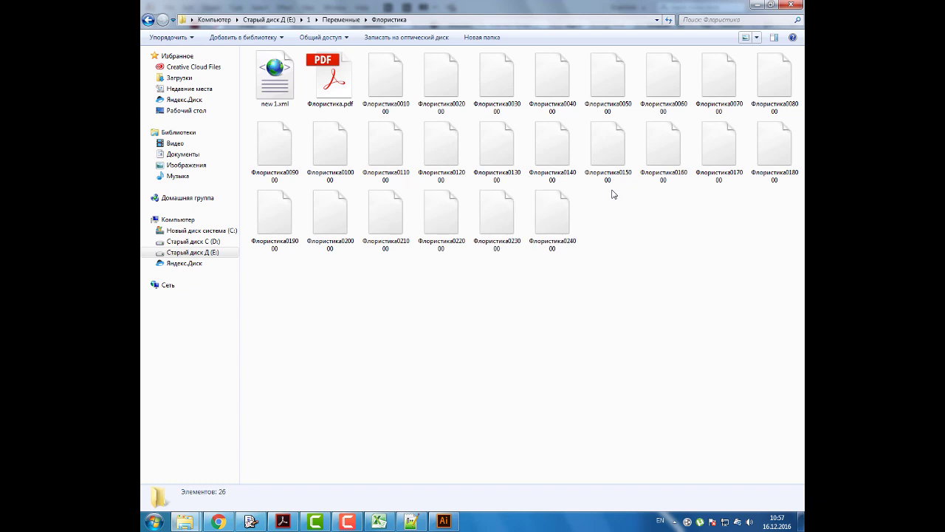
Step: Clear the four old Приглашение files from the Ant Renamer list
click(250, 521)
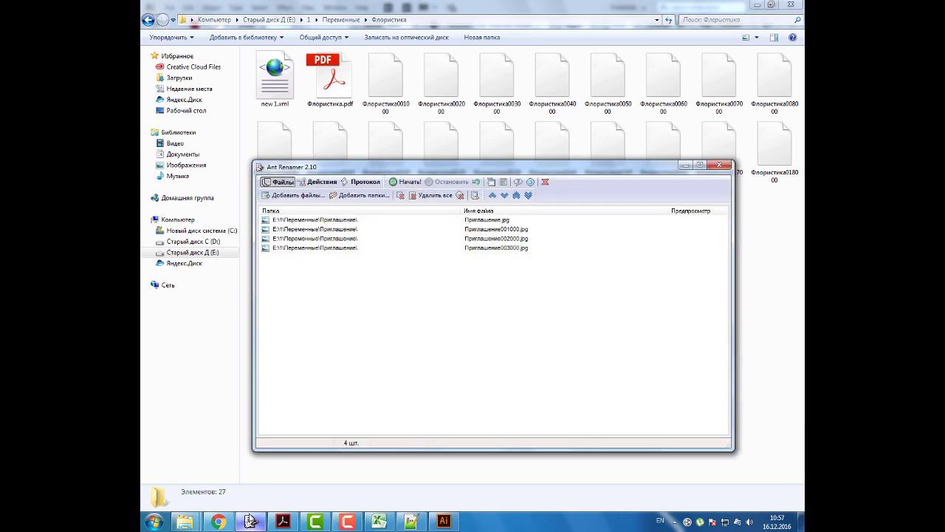
drag(321, 280, 349, 220)
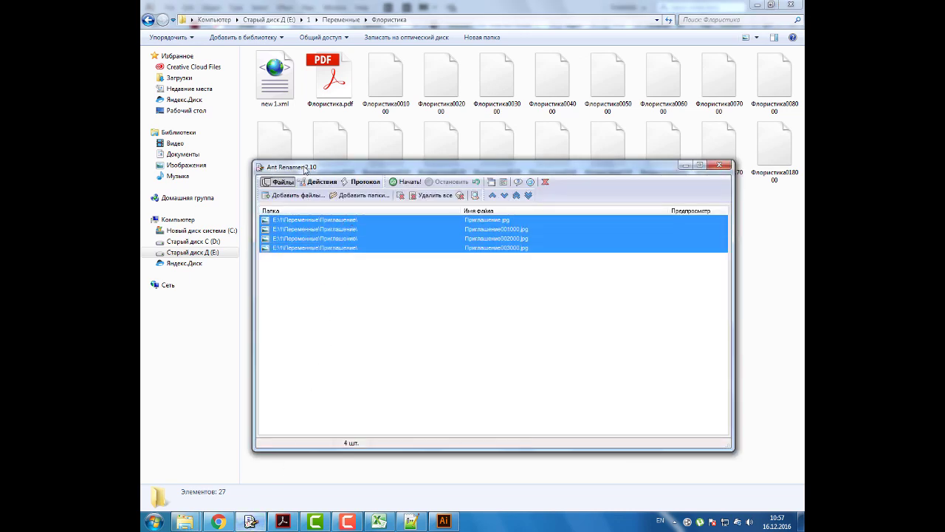
click(418, 195)
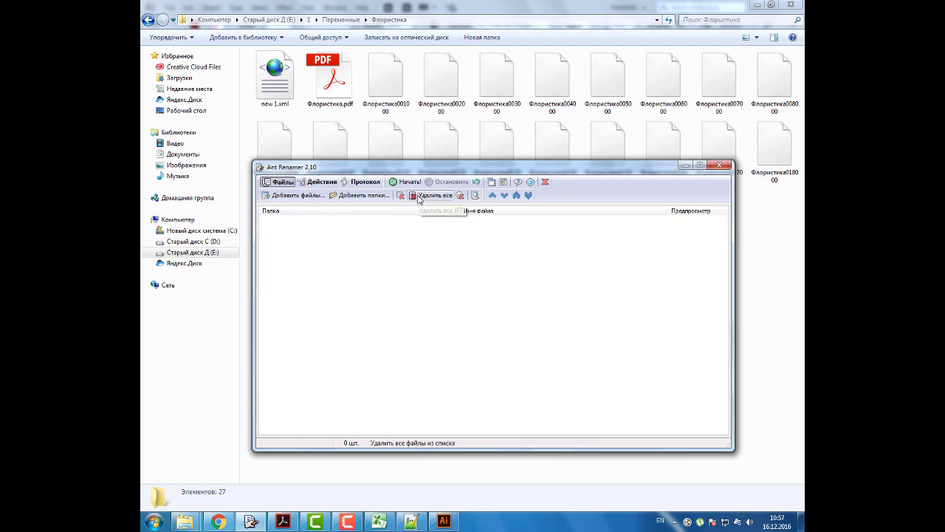
mouse_move(390, 169)
mouse_down()
mouse_move(436, 275)
mouse_move(431, 237)
mouse_up()
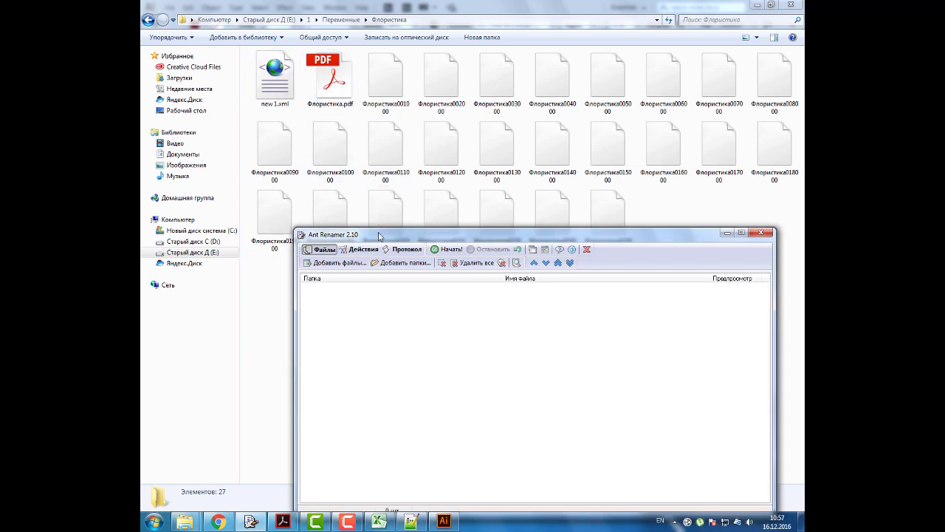
drag(379, 236, 397, 172)
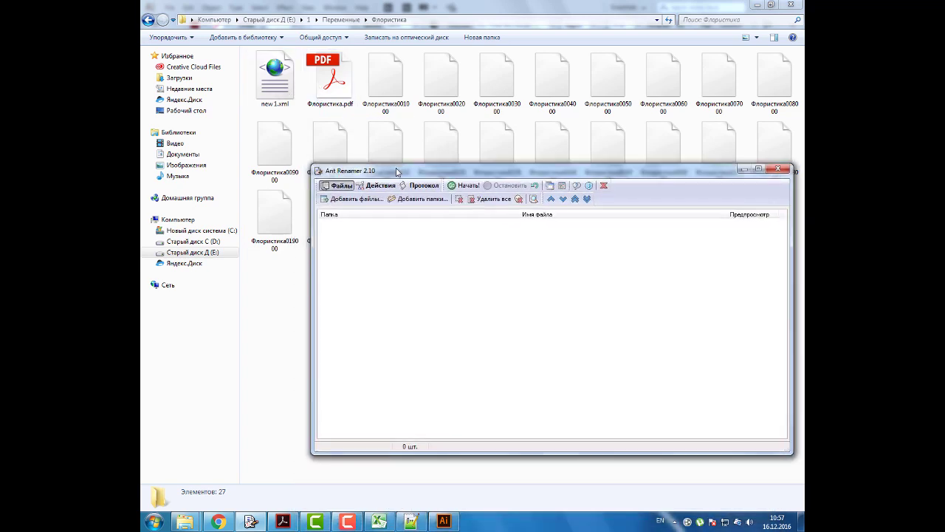
Step: Add Флористика001000 through Флористика025000 from E:\1\Переменные\Флористика to Ant Renamer
click(362, 199)
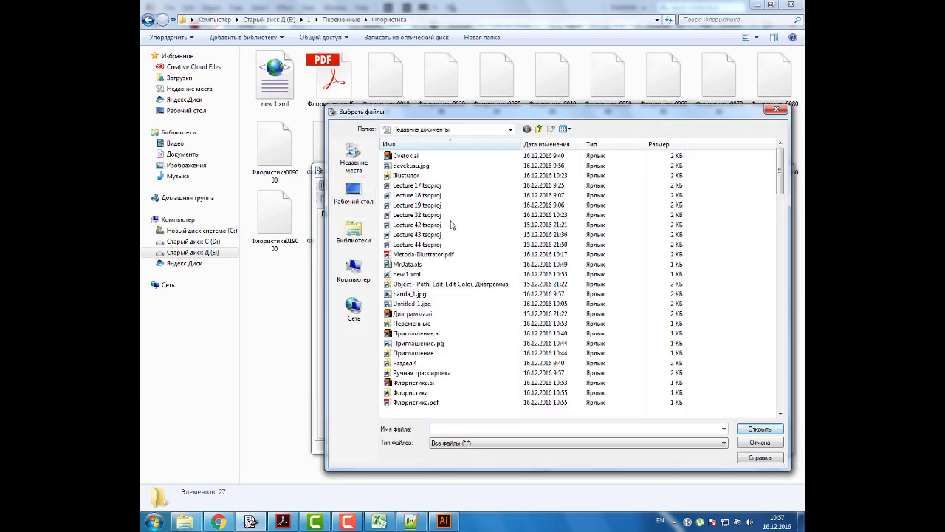
click(353, 272)
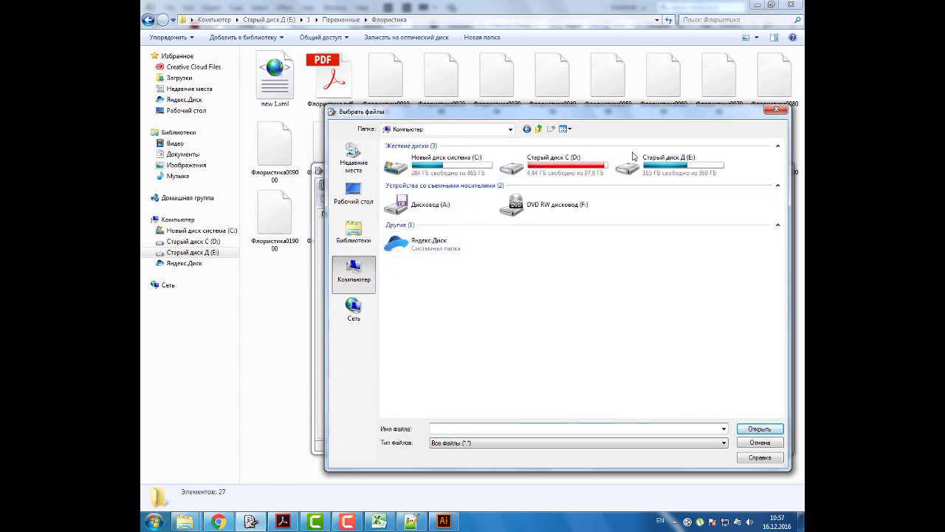
double_click(635, 161)
double_click(427, 166)
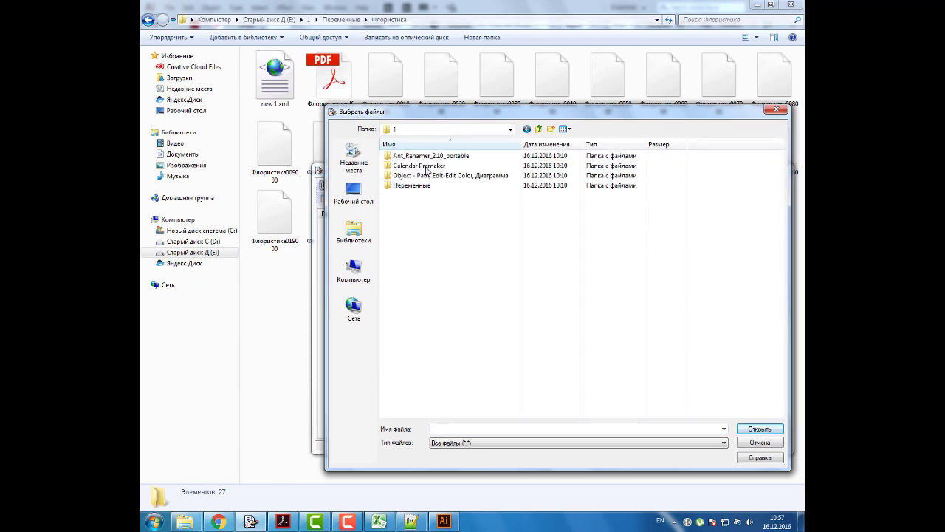
double_click(418, 185)
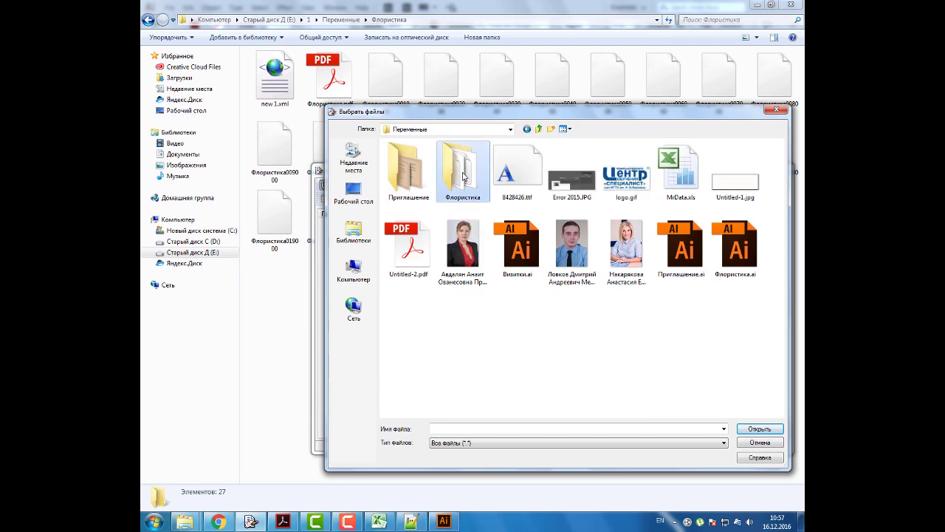
double_click(464, 175)
click(443, 175)
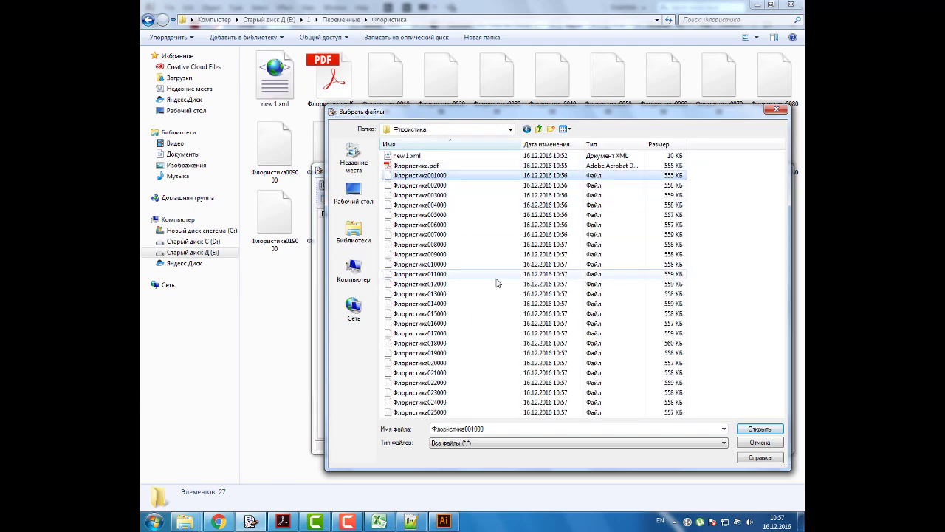
shift+click(443, 412)
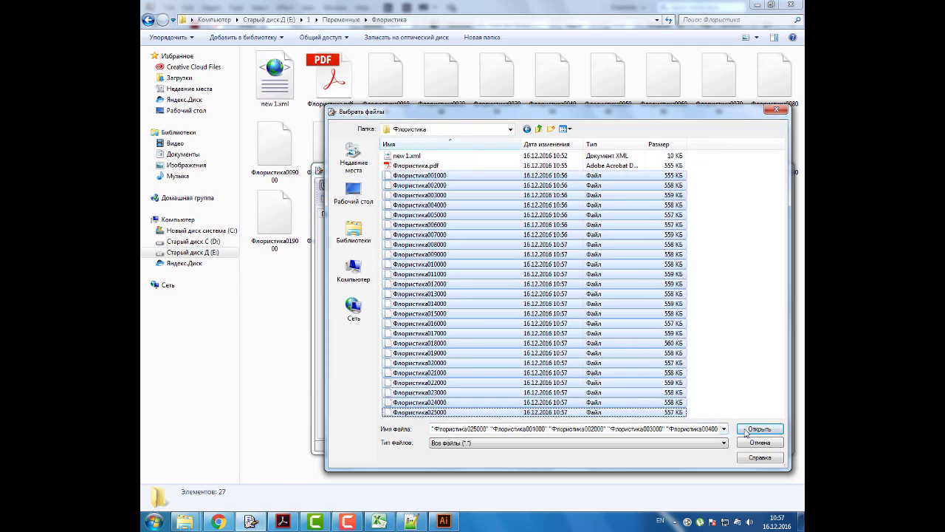
click(747, 432)
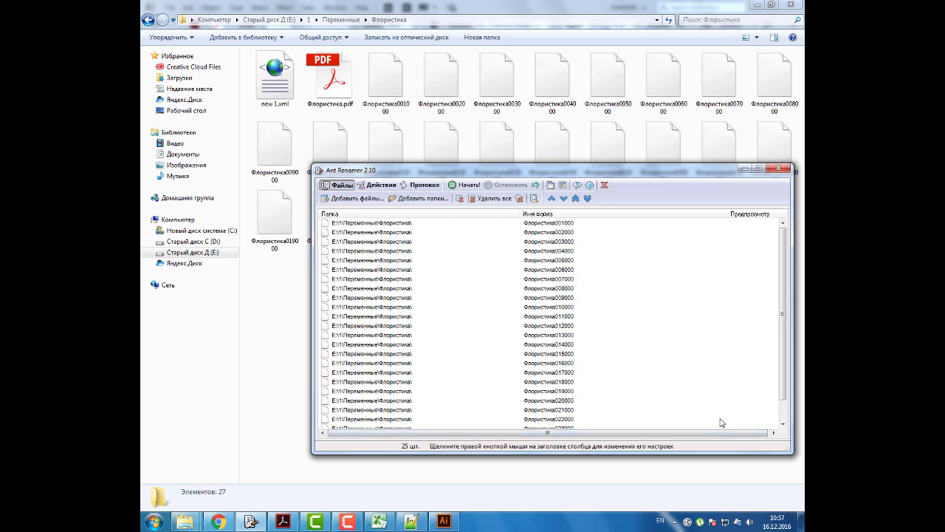
Step: Change the extension of all 25 Флористика files to pdf with Изменение расширения
click(377, 186)
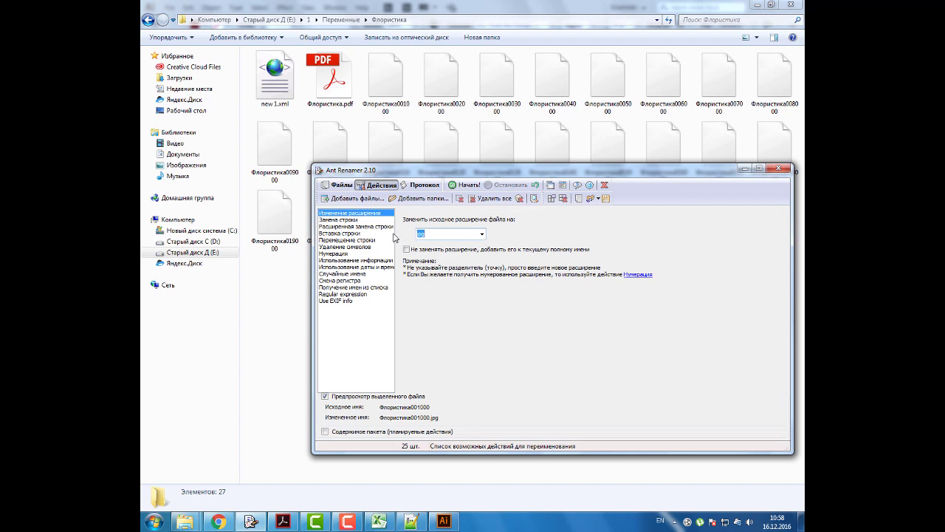
text(pdf)
click(467, 185)
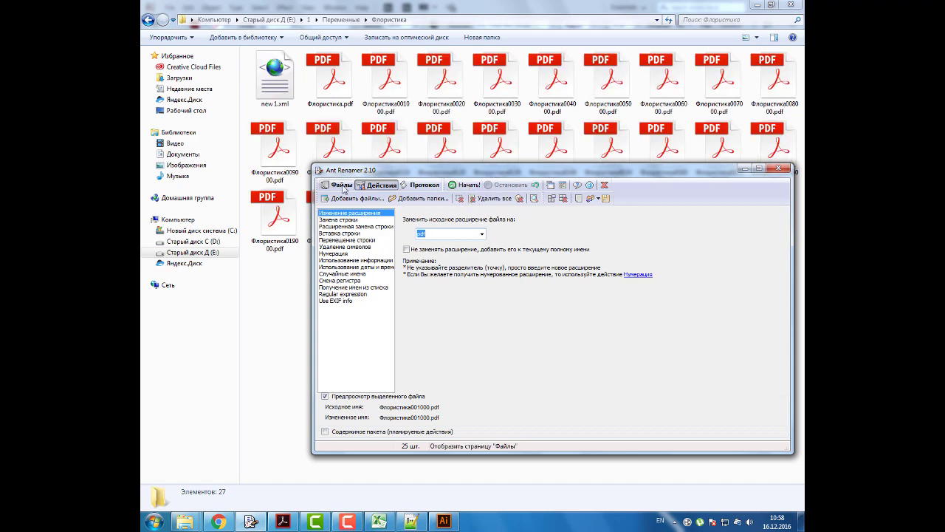
click(342, 186)
click(744, 170)
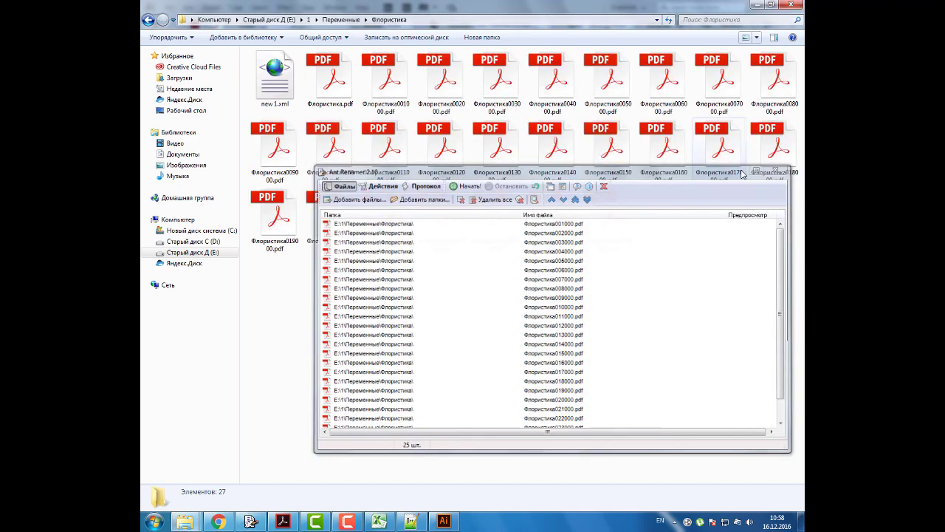